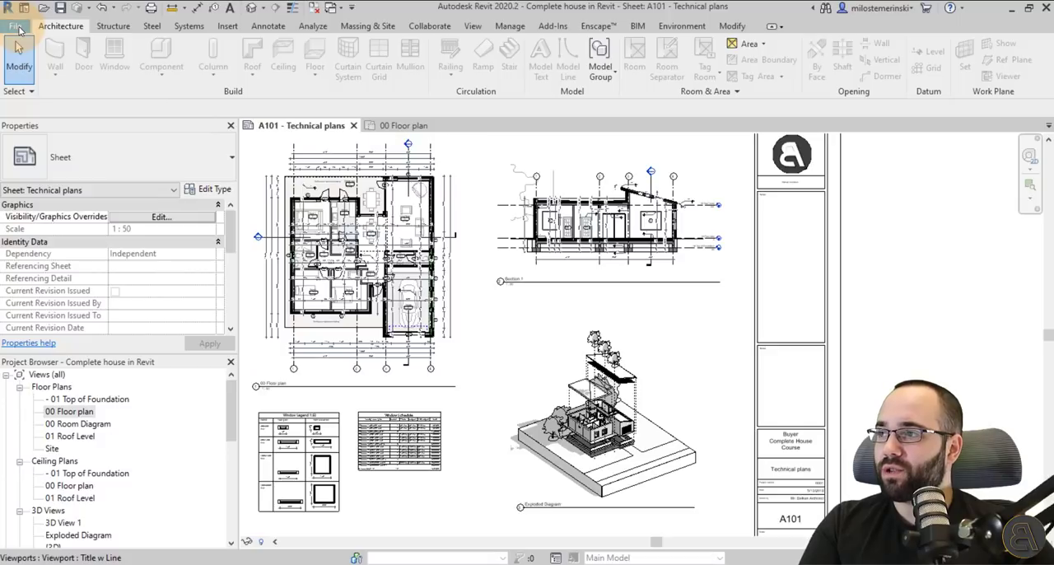
Check the availability of FBX export from the A101 sheet and from the 00 Floor plan view.
{"action": "left_click", "coordinate": [16, 26]}
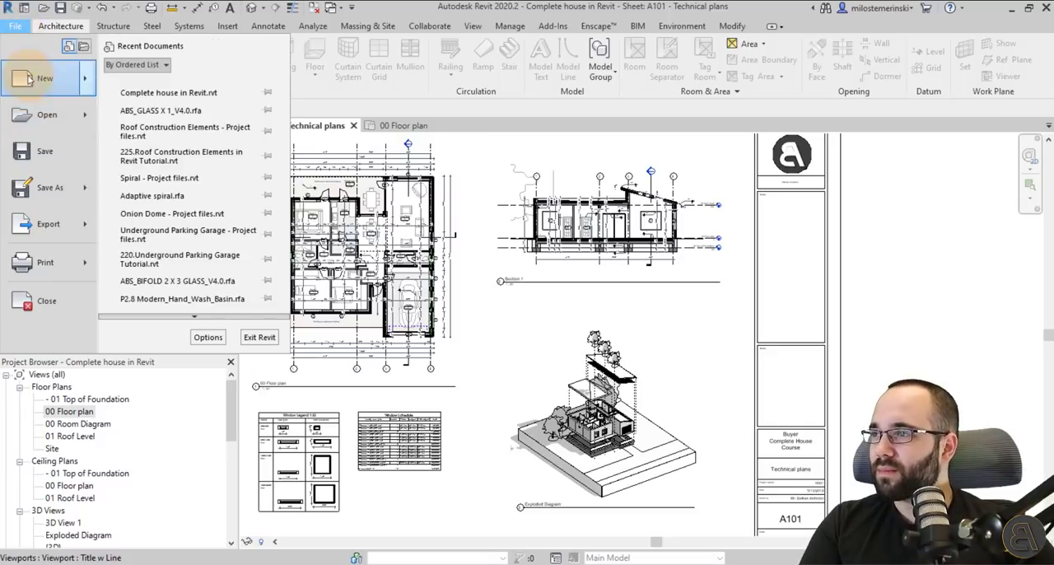
{"action": "mouse_move", "coordinate": [51, 221]}
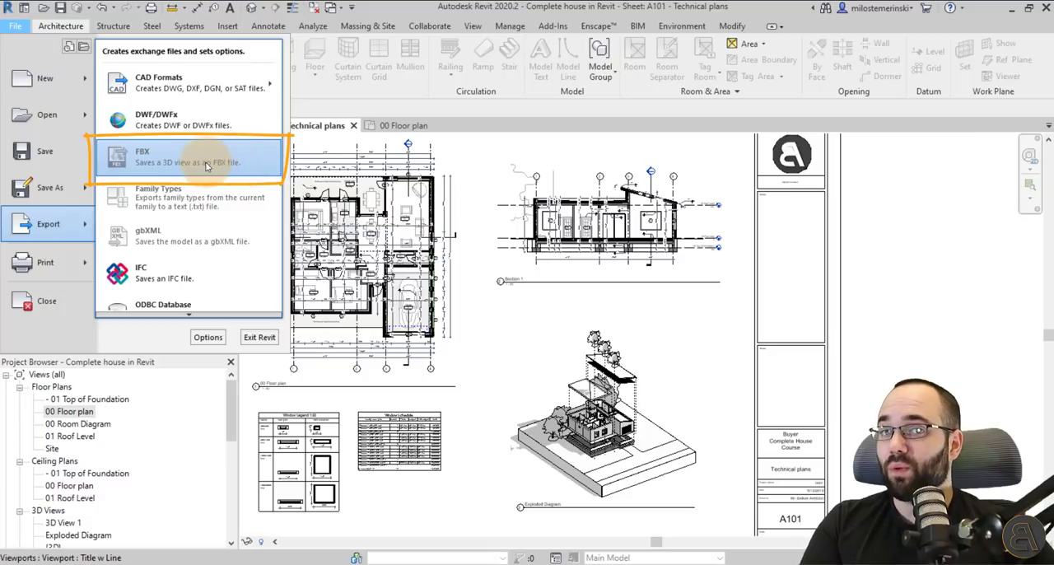
{"action": "left_click", "coordinate": [387, 130]}
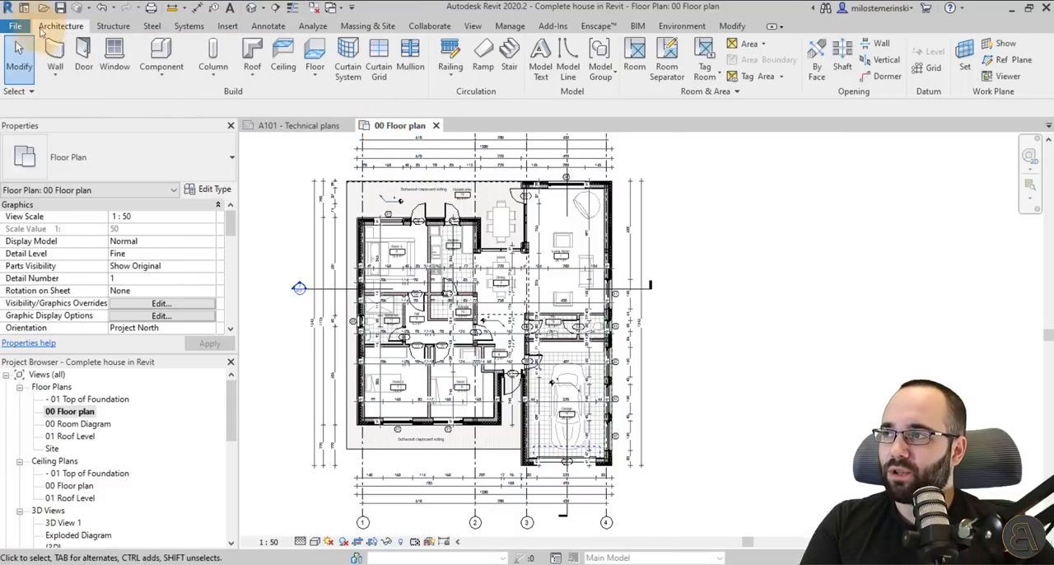
{"action": "left_click", "coordinate": [27, 27]}
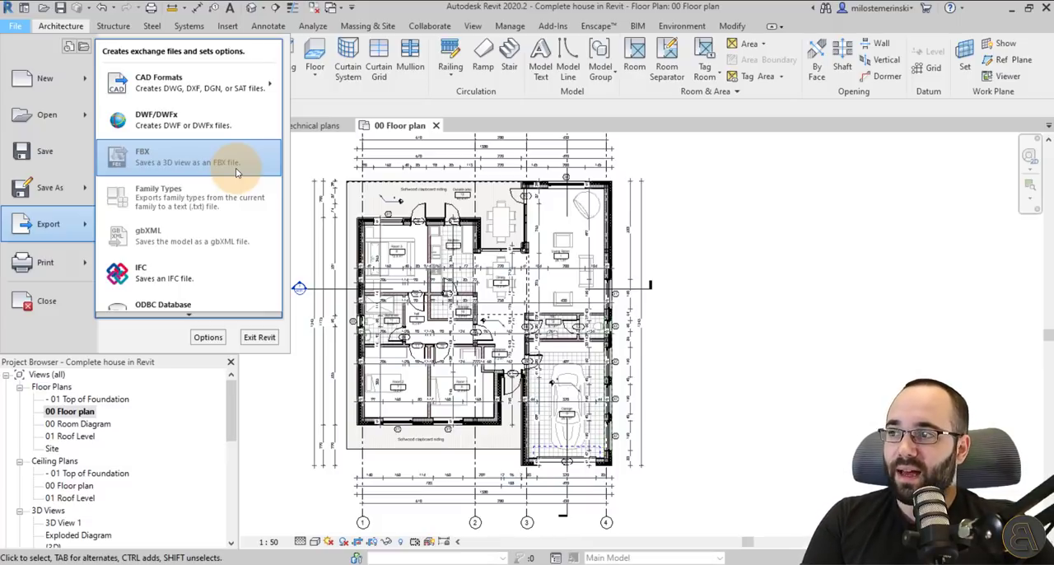
{"action": "left_click", "coordinate": [305, 160]}
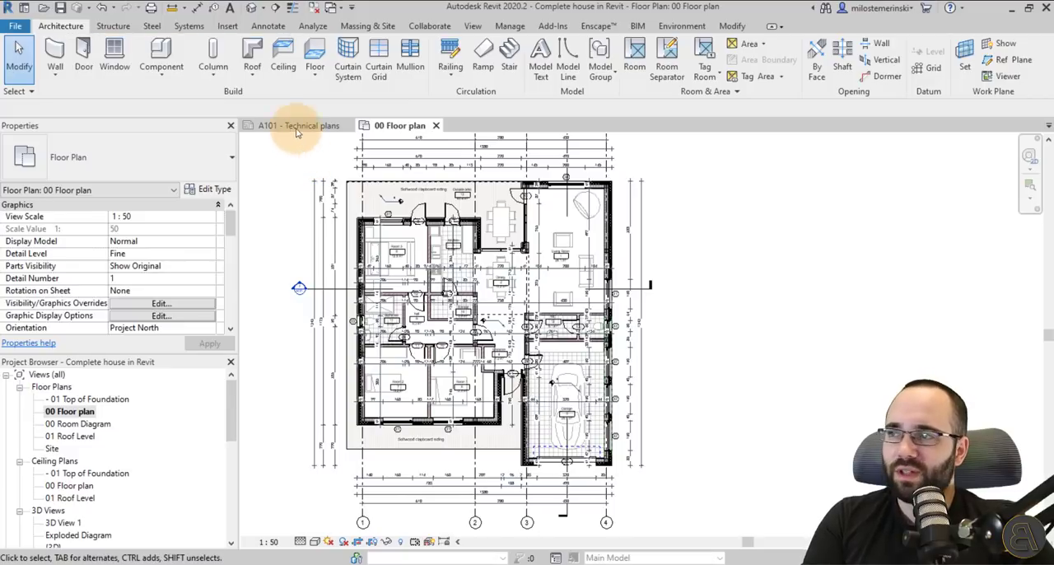
Open the default 3D view and bring the front of the house into view.
{"action": "left_click", "coordinate": [256, 14]}
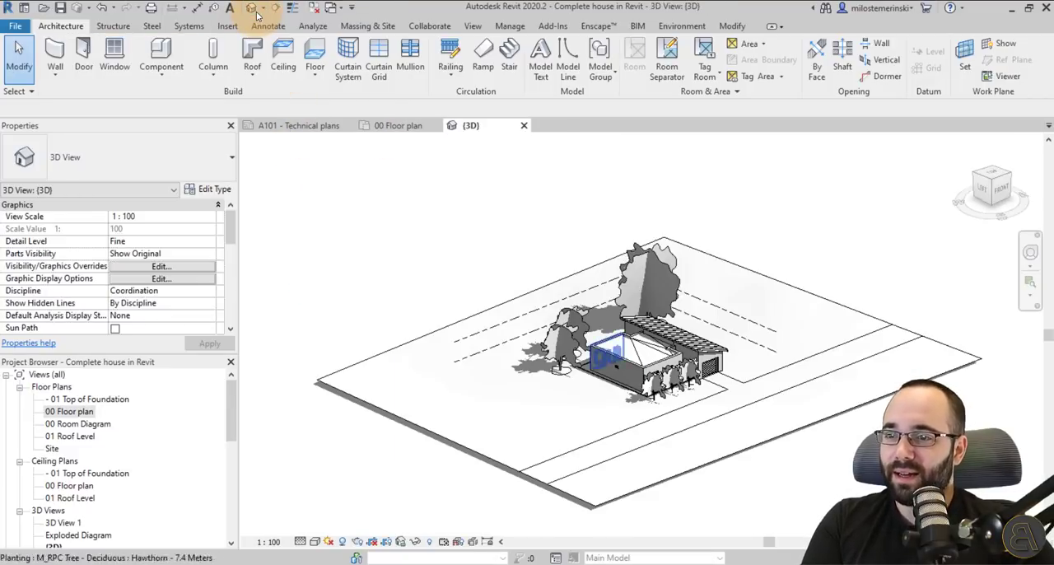
{"action": "middle_click_drag", "start_coordinate": [670, 337], "coordinate": [494, 342], "text": "shift"}
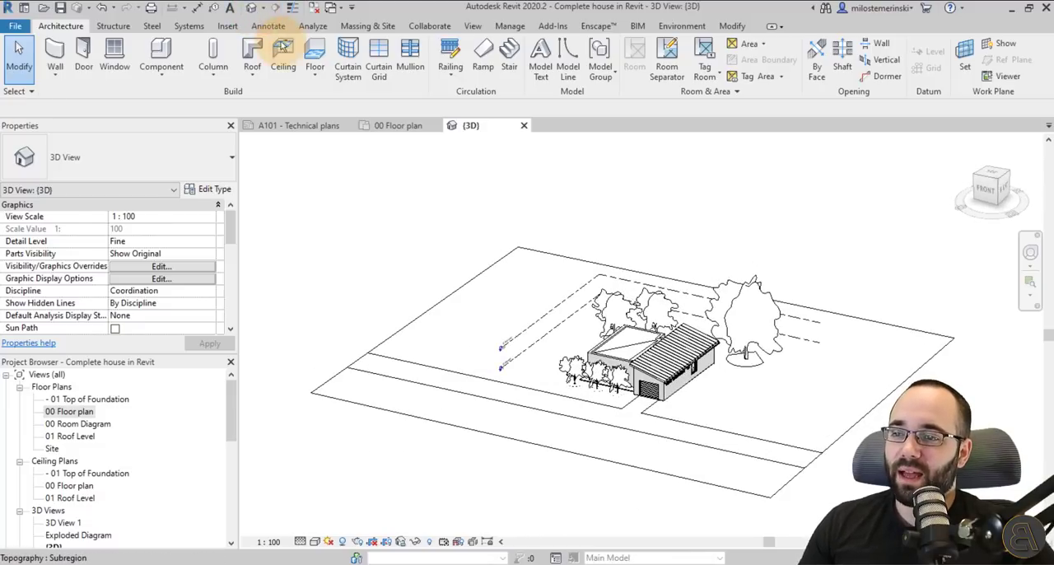
{"action": "scroll", "coordinate": [502, 322], "scroll_direction": "up", "scroll_amount": 4}
Delete all the trees in front of, behind and beside the house.
{"action": "left_click", "coordinate": [565, 390]}
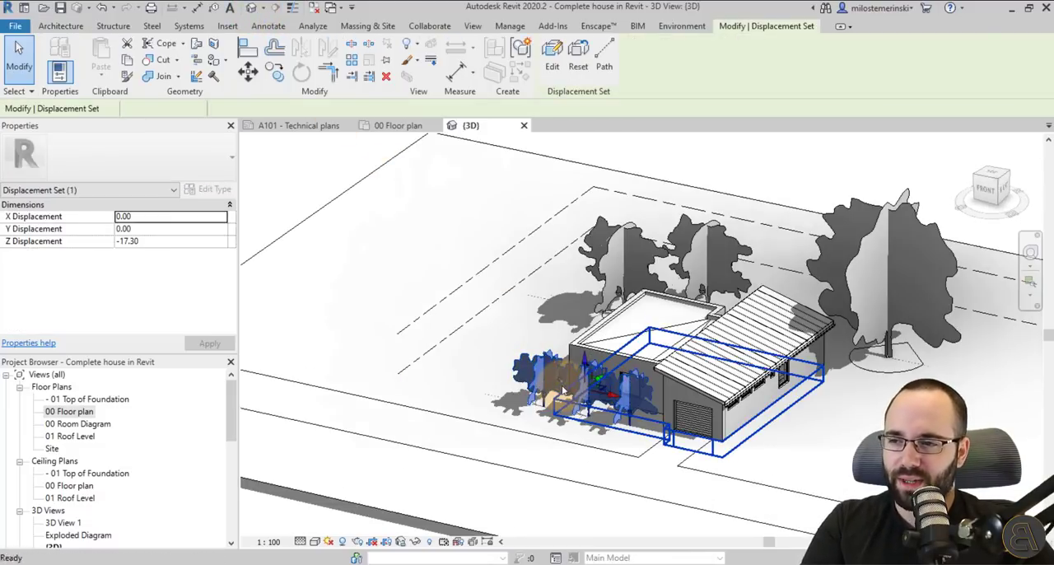
{"action": "key", "text": "Delete"}
{"action": "left_click", "coordinate": [550, 403]}
{"action": "key", "text": "Delete"}
{"action": "left_click", "coordinate": [581, 424]}
{"action": "key", "text": "Delete"}
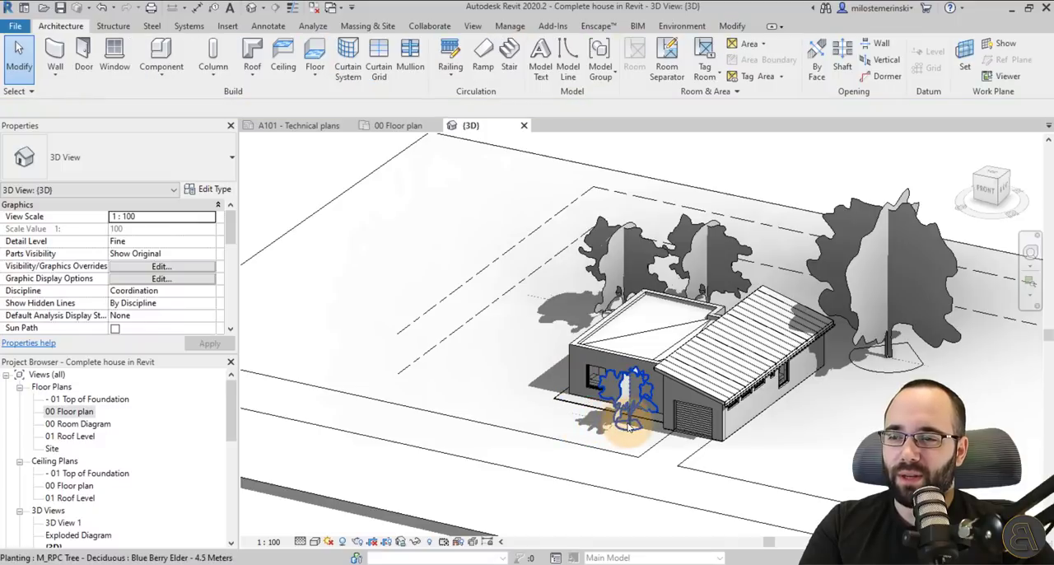
{"action": "left_click", "coordinate": [616, 284]}
{"action": "key", "text": "Delete"}
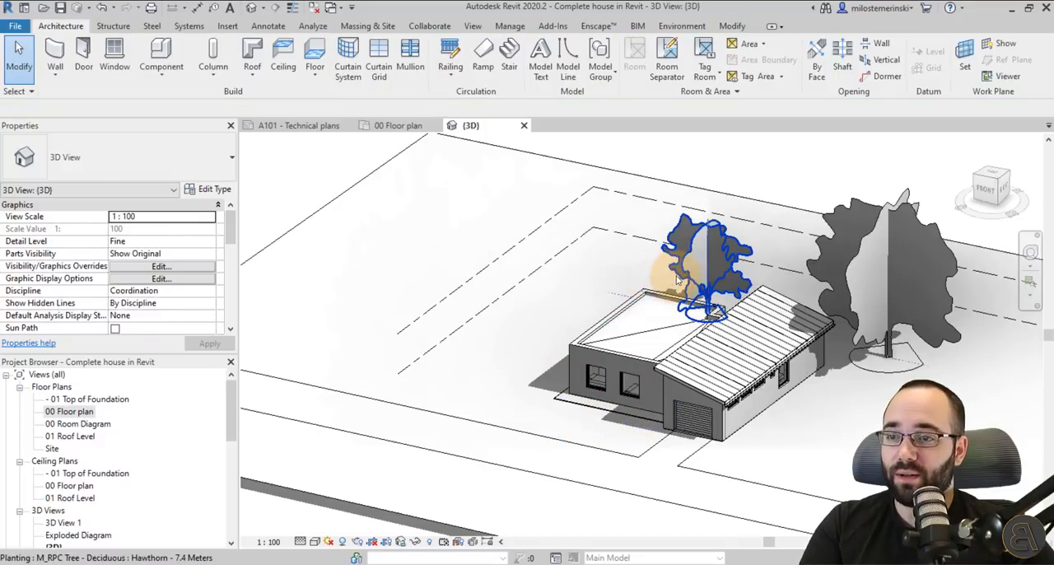
{"action": "left_click", "coordinate": [821, 265]}
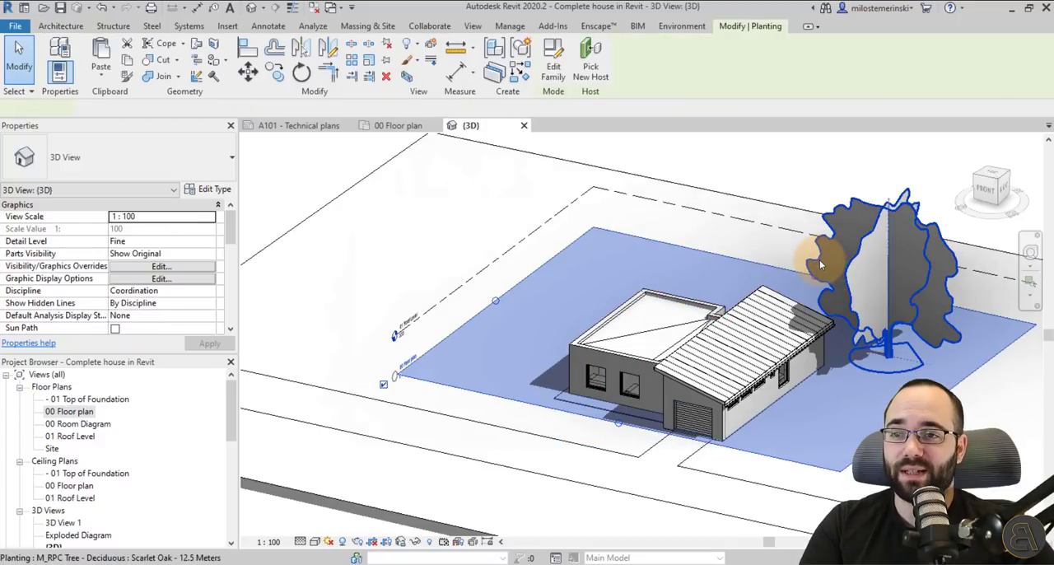
{"action": "key", "text": "Delete"}
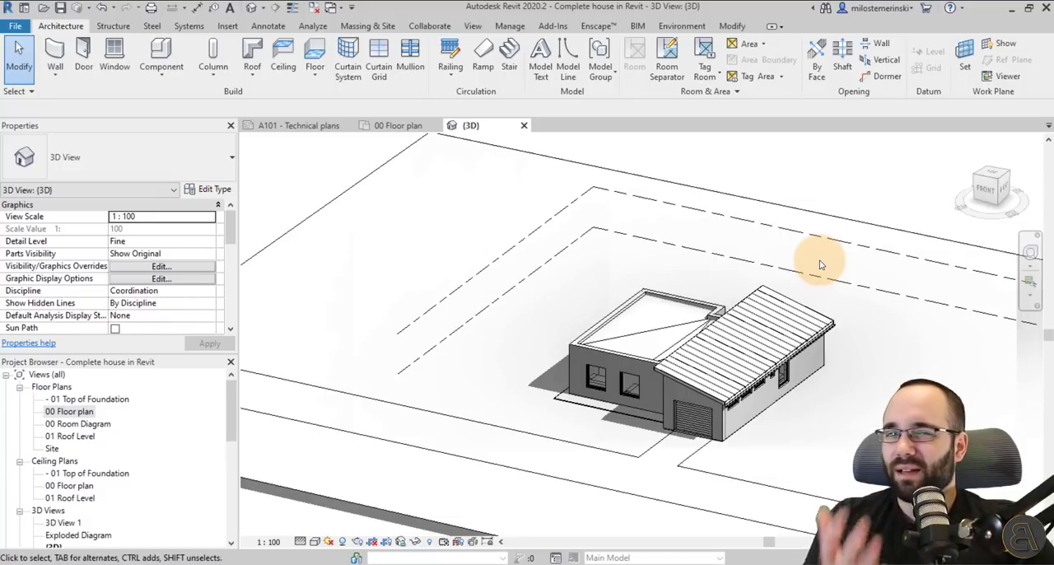
Hide the levels in the 3D view.
{"action": "middle_click_drag", "start_coordinate": [820, 264], "coordinate": [843, 266]}
{"action": "scroll", "coordinate": [669, 264], "scroll_direction": "down", "scroll_amount": 1}
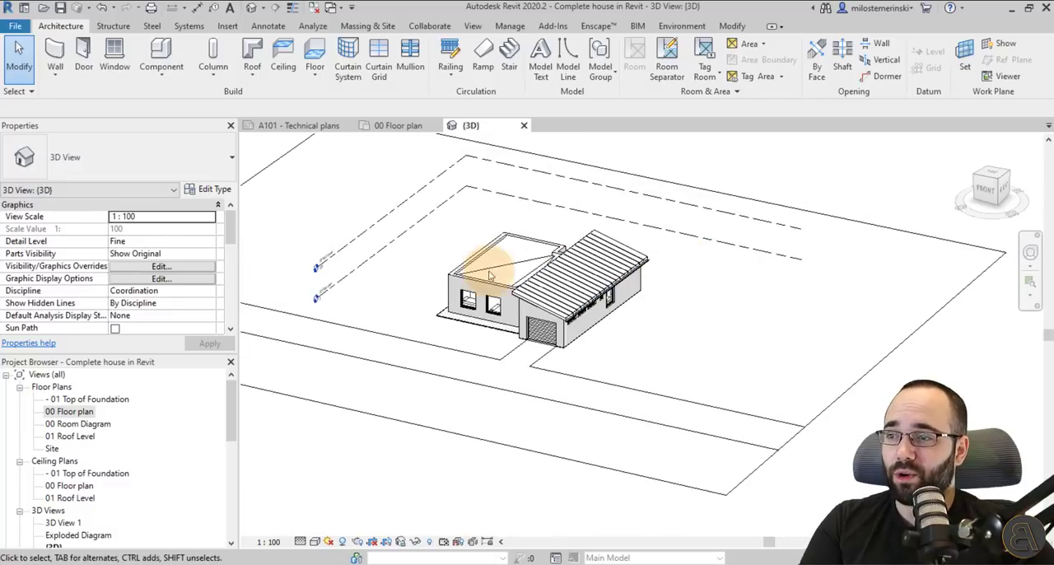
{"action": "left_click_drag", "start_coordinate": [487, 271], "coordinate": [350, 200]}
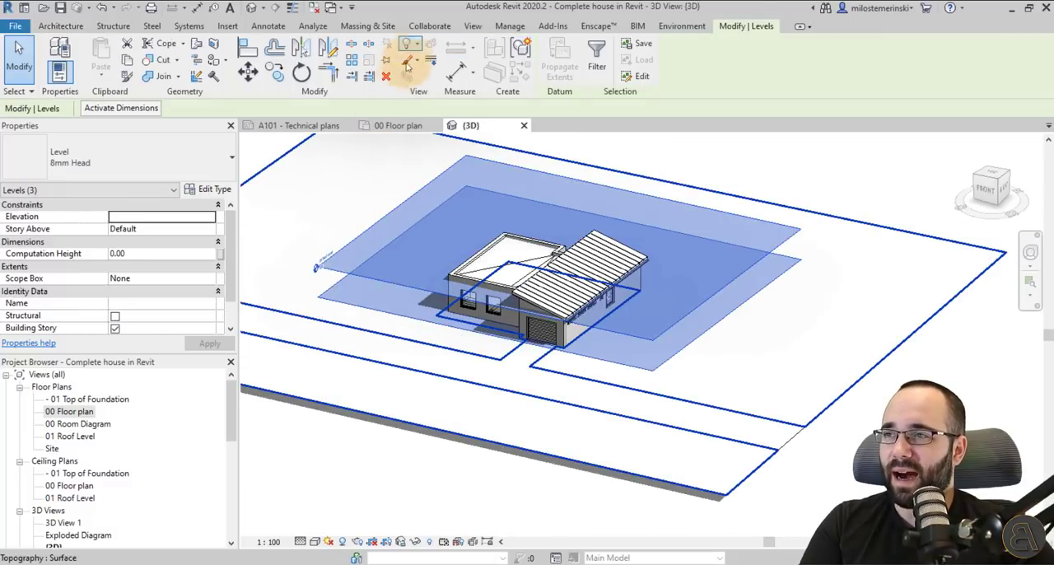
{"action": "left_click", "coordinate": [405, 43]}
{"action": "left_click", "coordinate": [435, 66]}
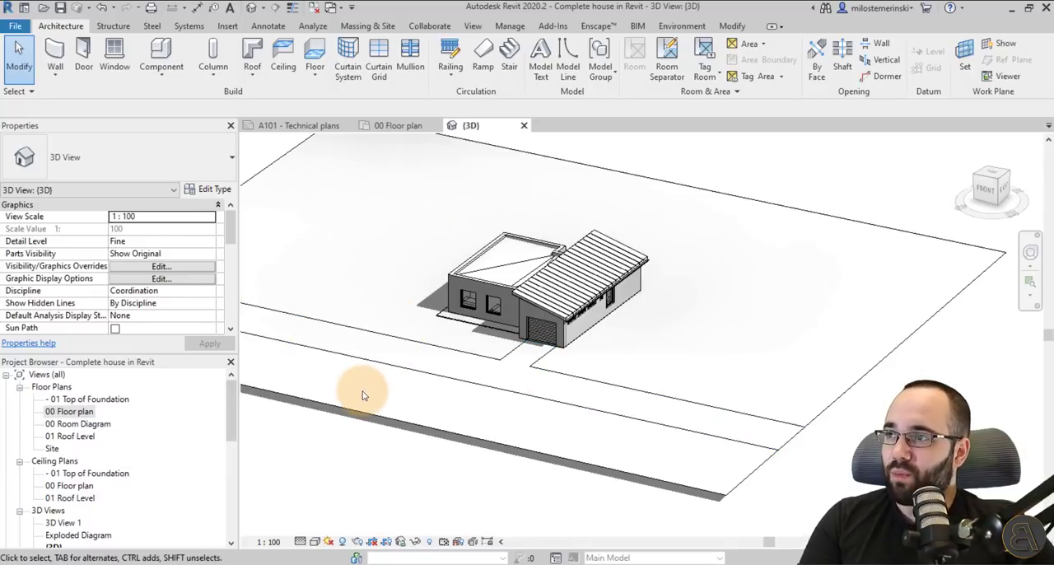
Export the 3D view as an FBX file to the Desktop, keeping the name CompletehouseinRevit-3DView-{3D}.
{"action": "left_click", "coordinate": [15, 25]}
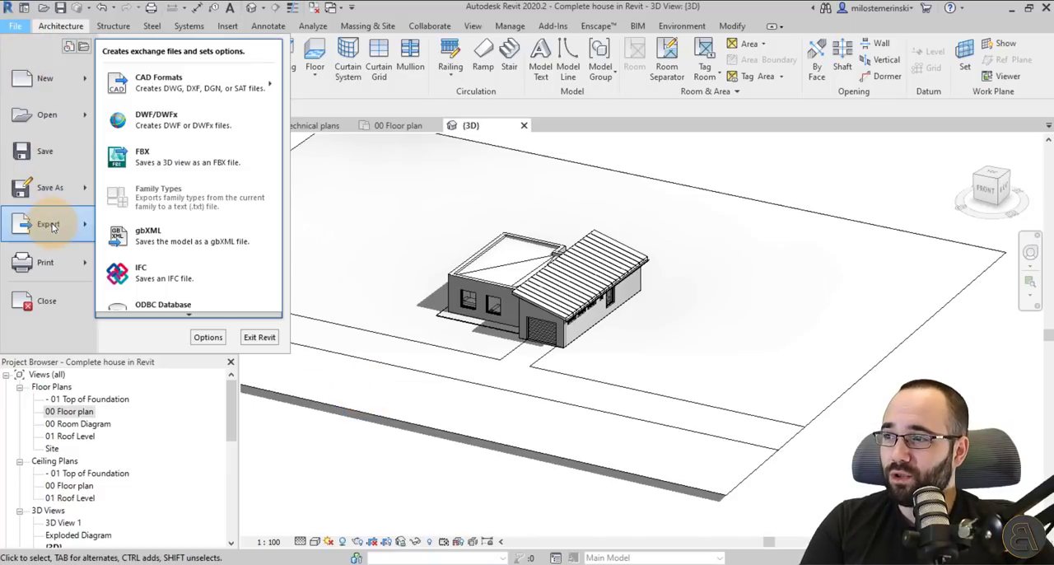
{"action": "left_click", "coordinate": [163, 163]}
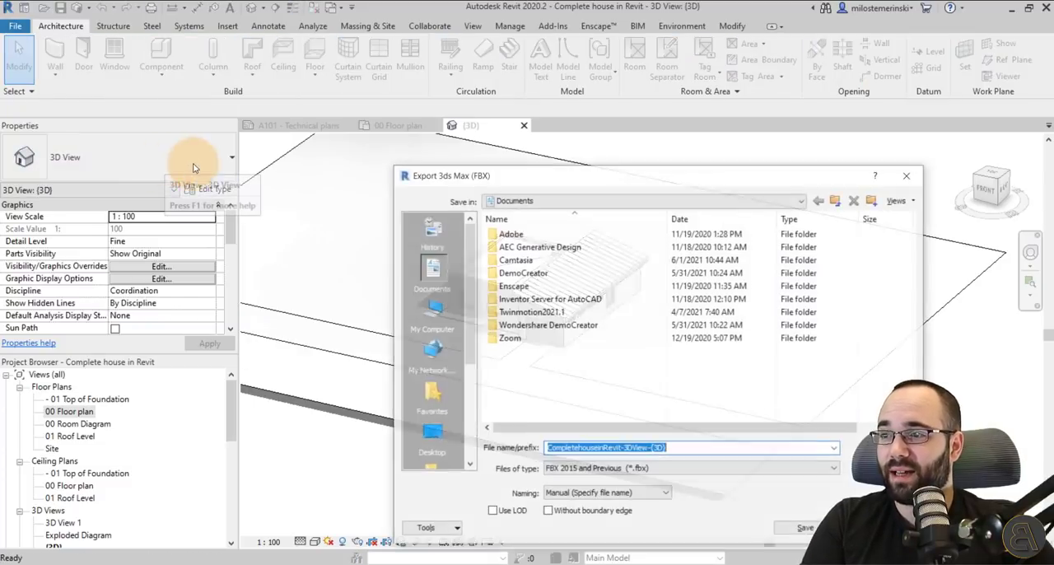
{"action": "left_click_drag", "start_coordinate": [464, 178], "coordinate": [344, 98]}
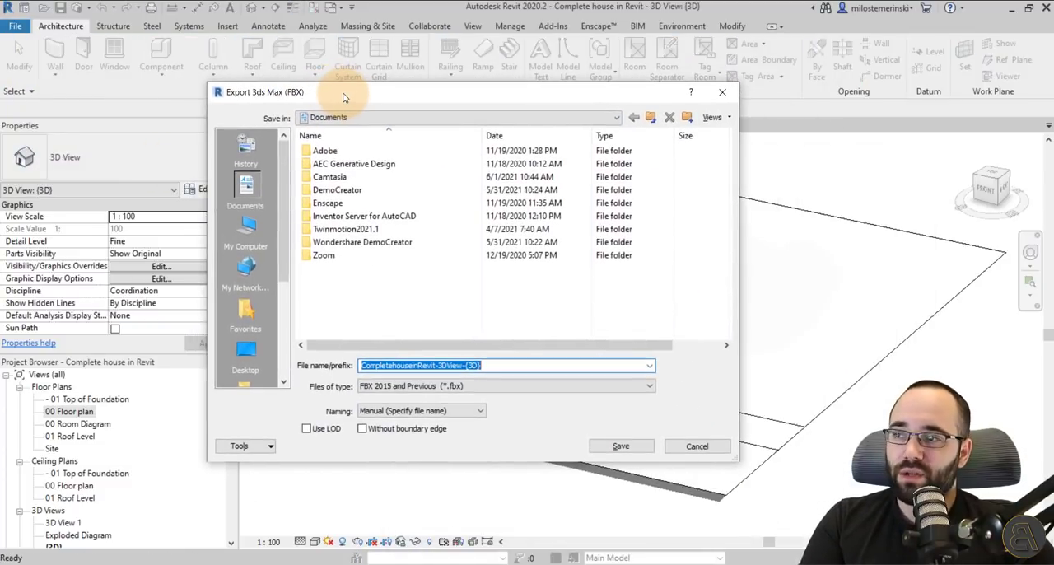
{"action": "left_click", "coordinate": [260, 354]}
{"action": "left_click", "coordinate": [505, 367]}
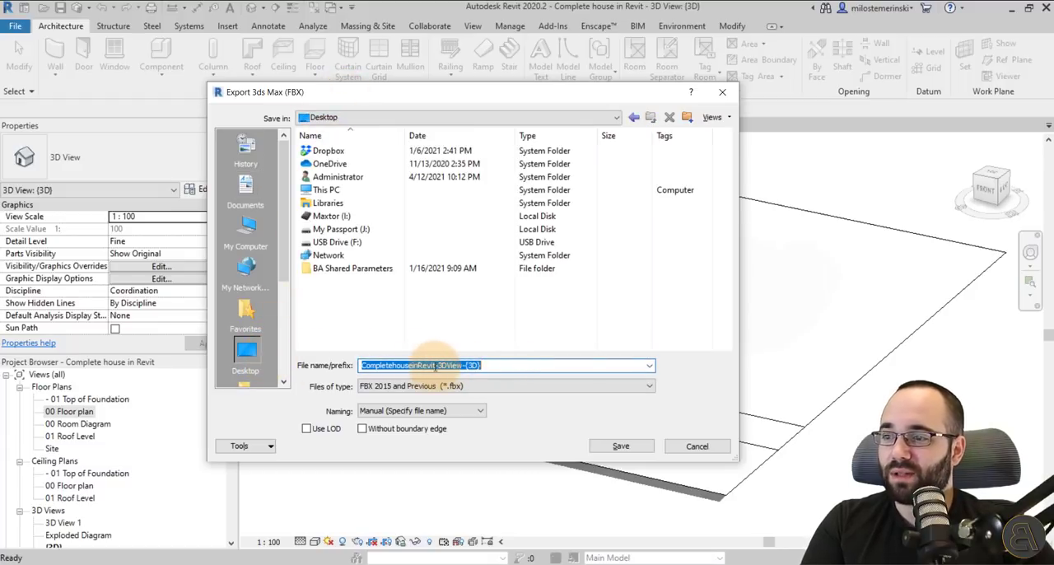
{"action": "left_click", "coordinate": [391, 367]}
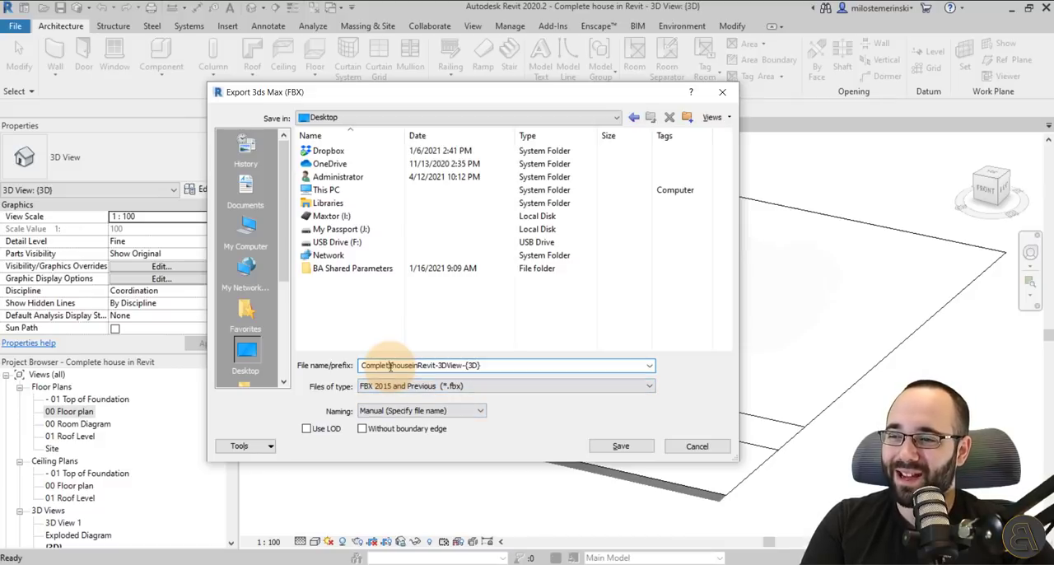
{"action": "left_click", "coordinate": [617, 446]}
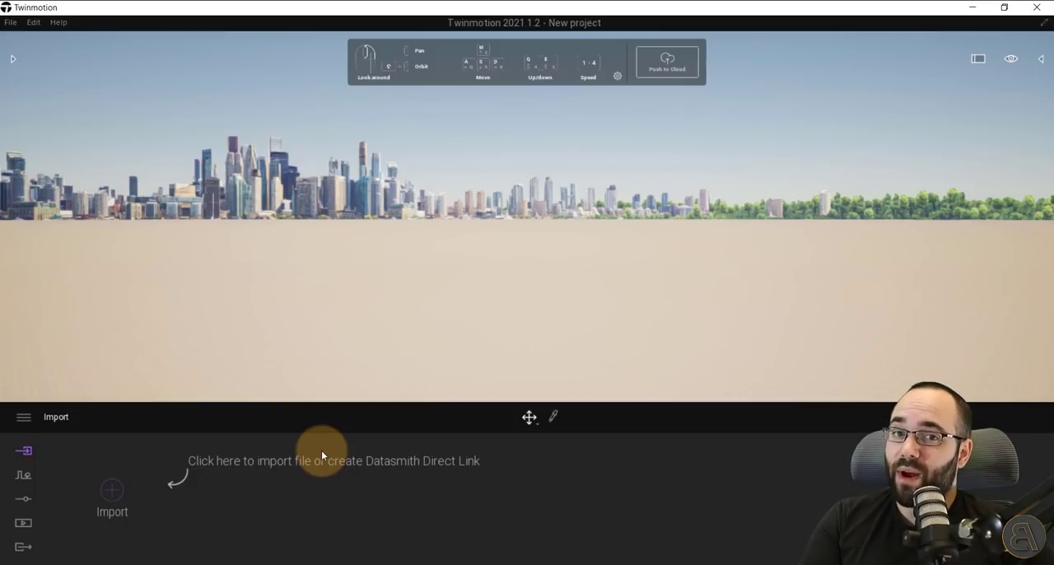
Switch to Twinmotion, start a geometry import and select CompletehouseinRevit-3DView-{3D} on the Desktop.
{"action": "left_click", "coordinate": [114, 496]}
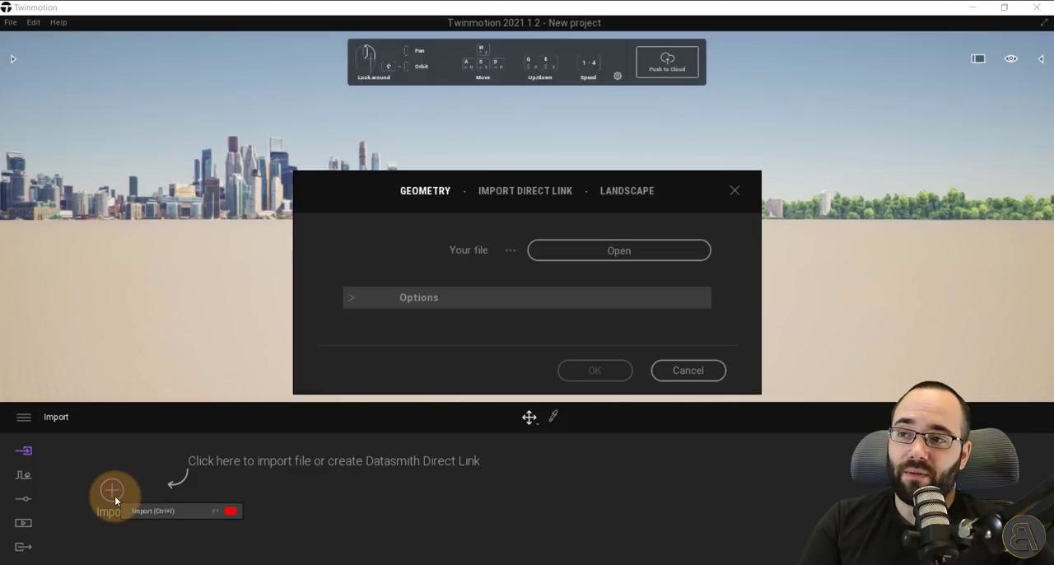
{"action": "left_click", "coordinate": [619, 250]}
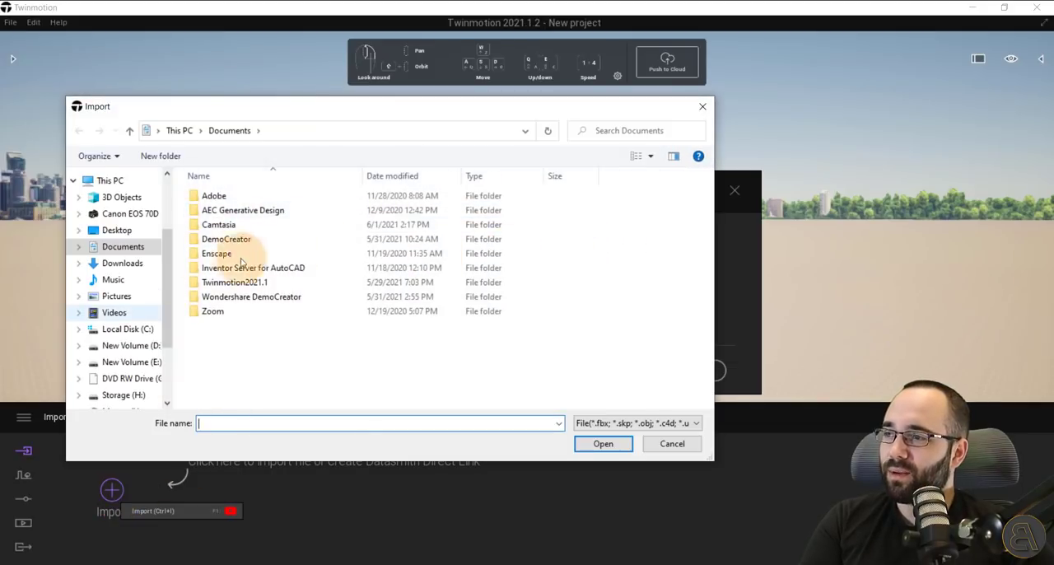
{"action": "left_click", "coordinate": [116, 232]}
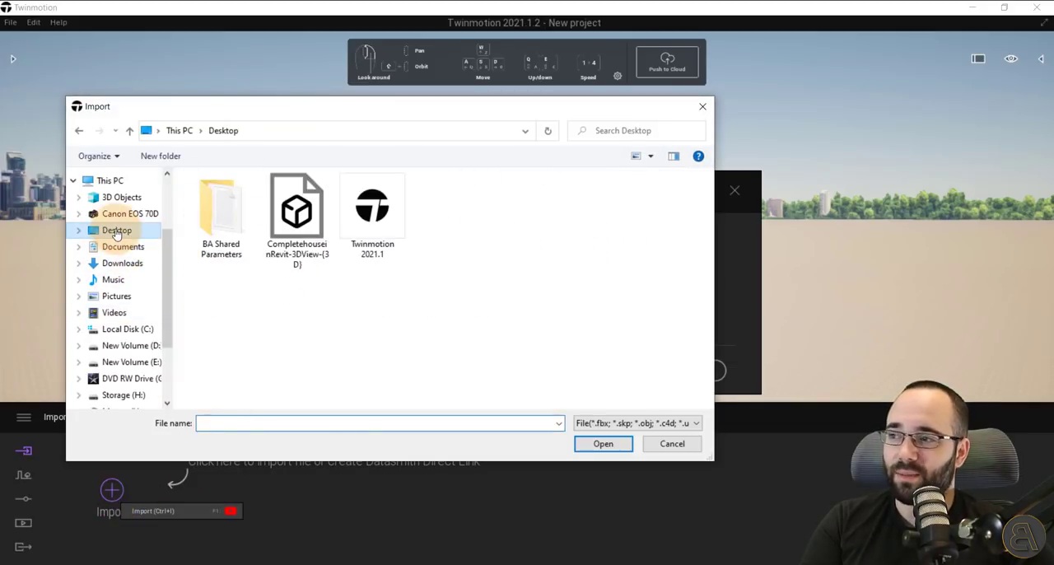
{"action": "left_click", "coordinate": [298, 257]}
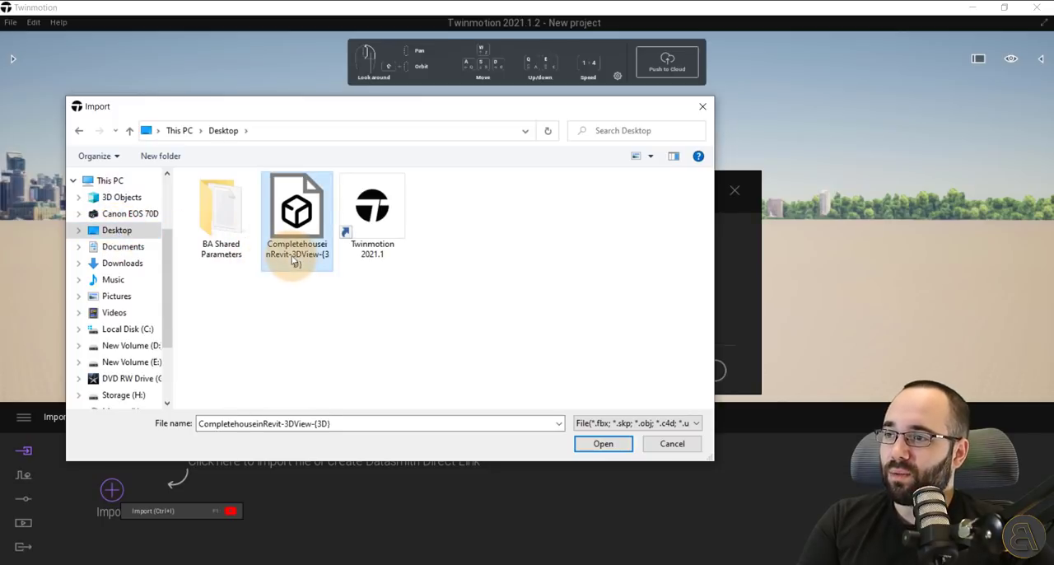
Review which file types the geometry import supports.
{"action": "left_click", "coordinate": [585, 425]}
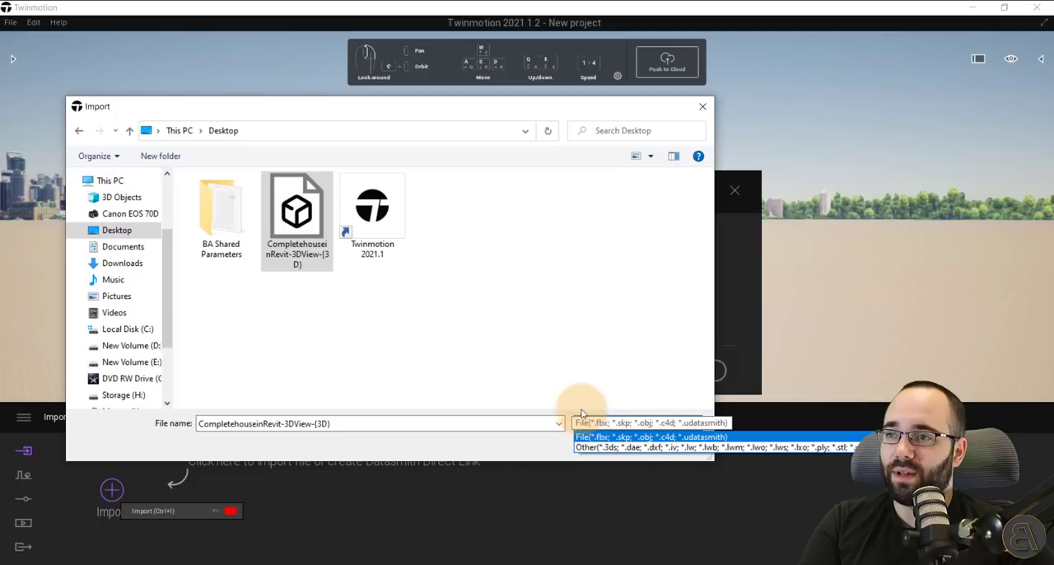
{"action": "left_click", "coordinate": [528, 113]}
{"action": "left_click_drag", "start_coordinate": [493, 107], "coordinate": [442, 42]}
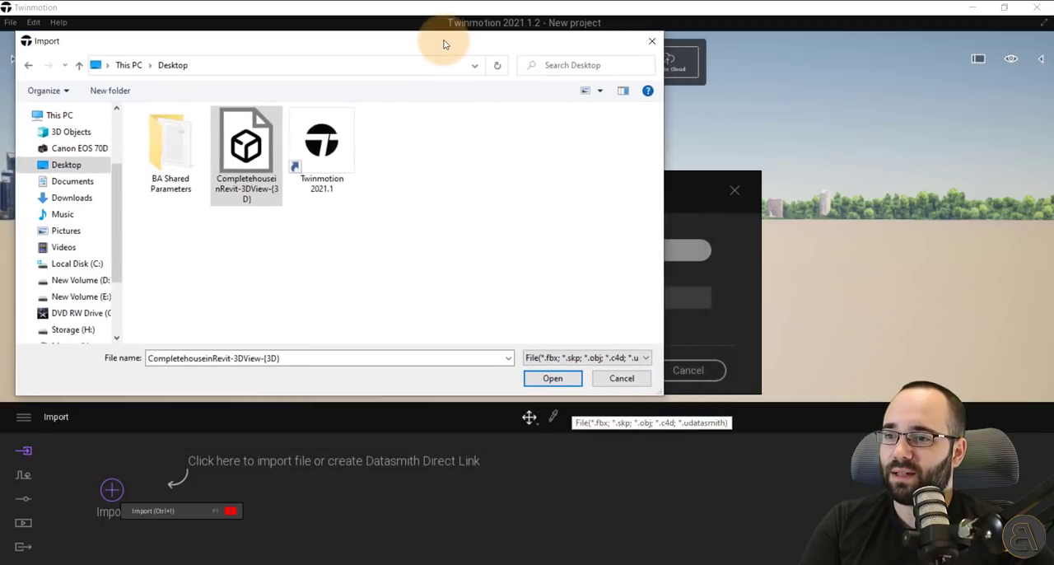
{"action": "left_click", "coordinate": [562, 359]}
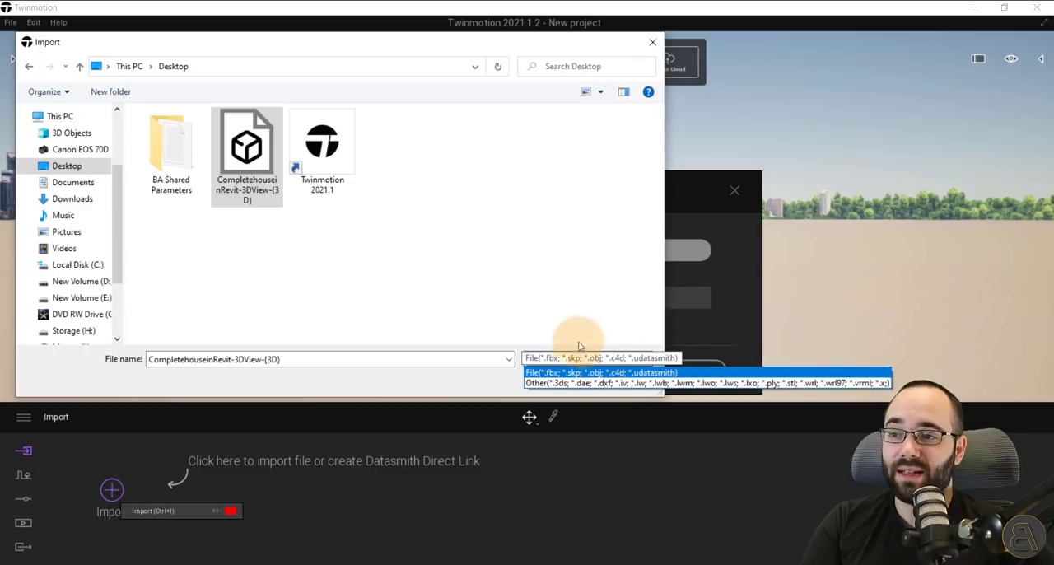
{"action": "left_click", "coordinate": [487, 312]}
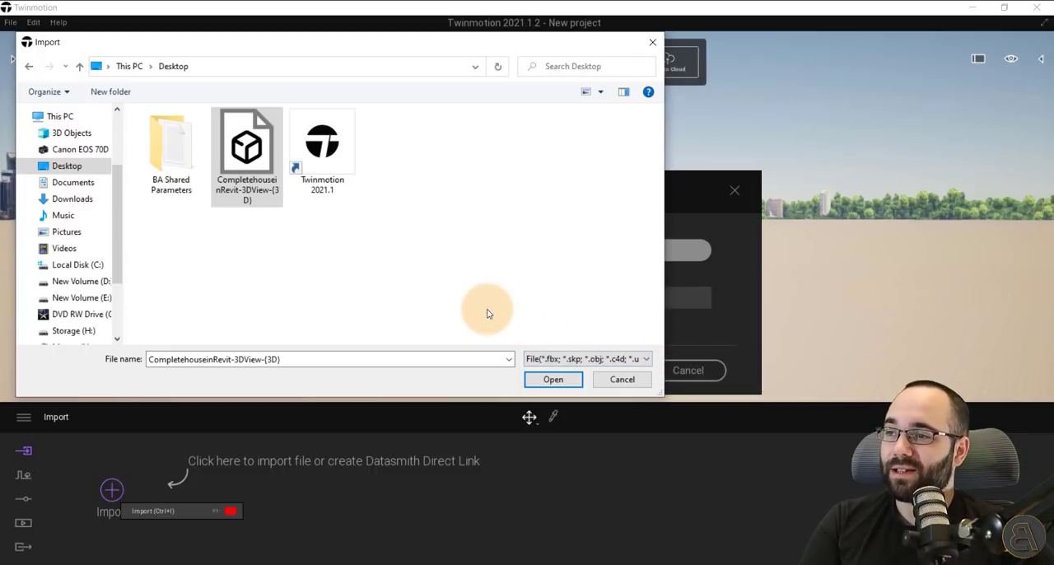
Load the selected FBX file for import and set its collapse option to Collapse by material.
{"action": "left_click", "coordinate": [550, 376]}
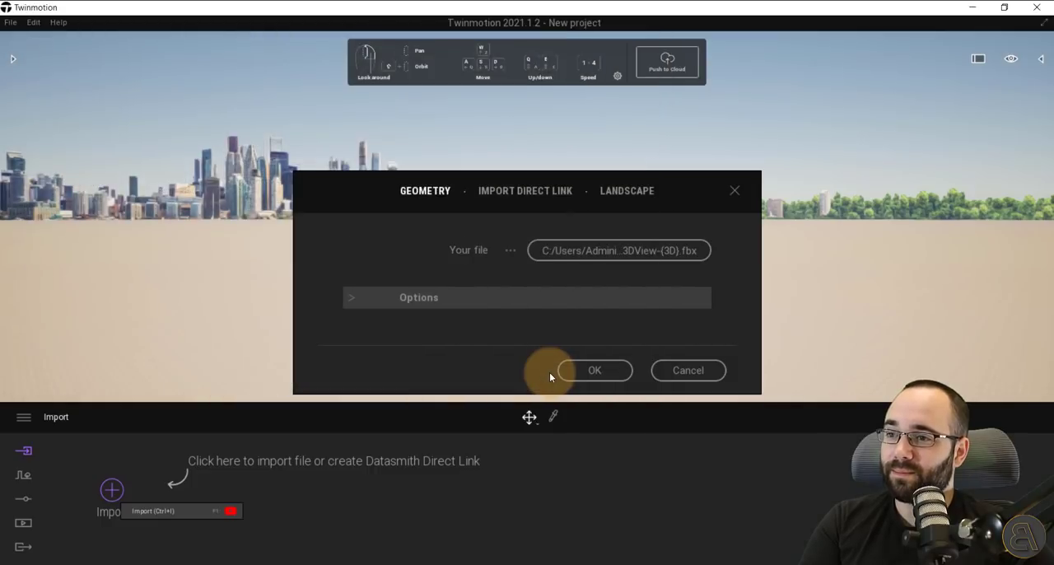
{"action": "left_click", "coordinate": [368, 300]}
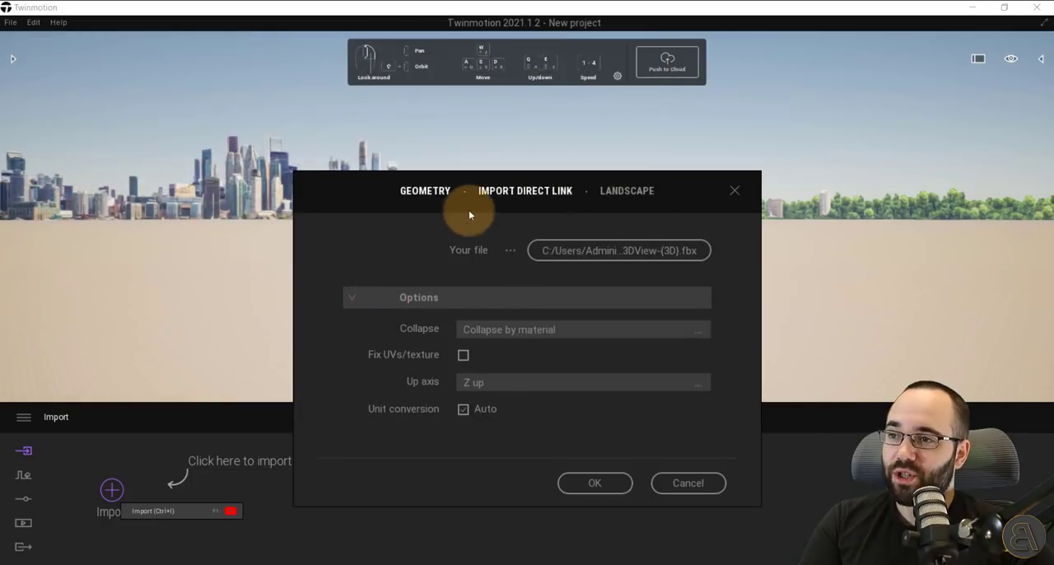
{"action": "left_click_drag", "start_coordinate": [499, 172], "coordinate": [329, 94]}
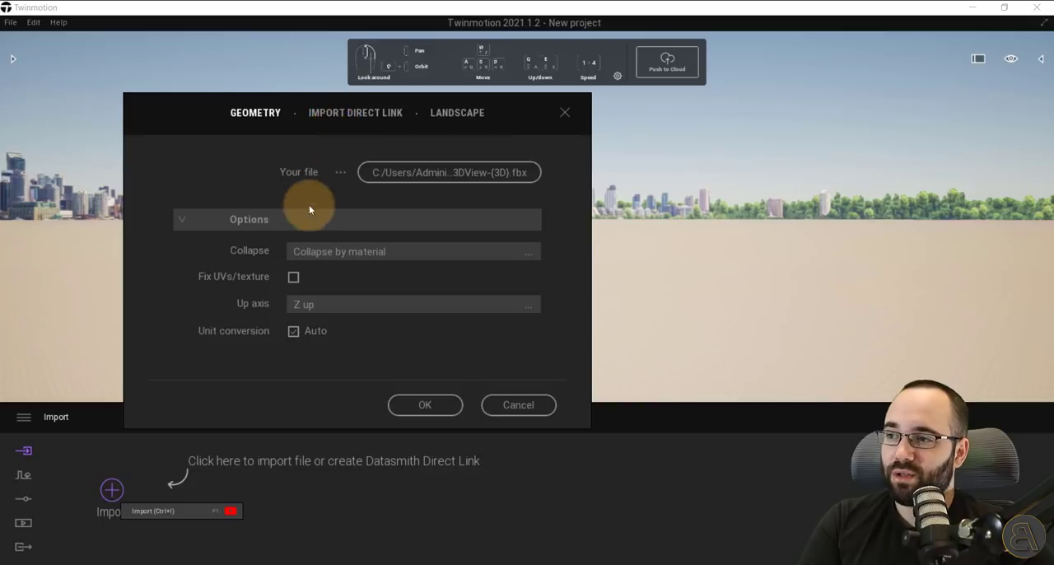
{"action": "left_click", "coordinate": [304, 257]}
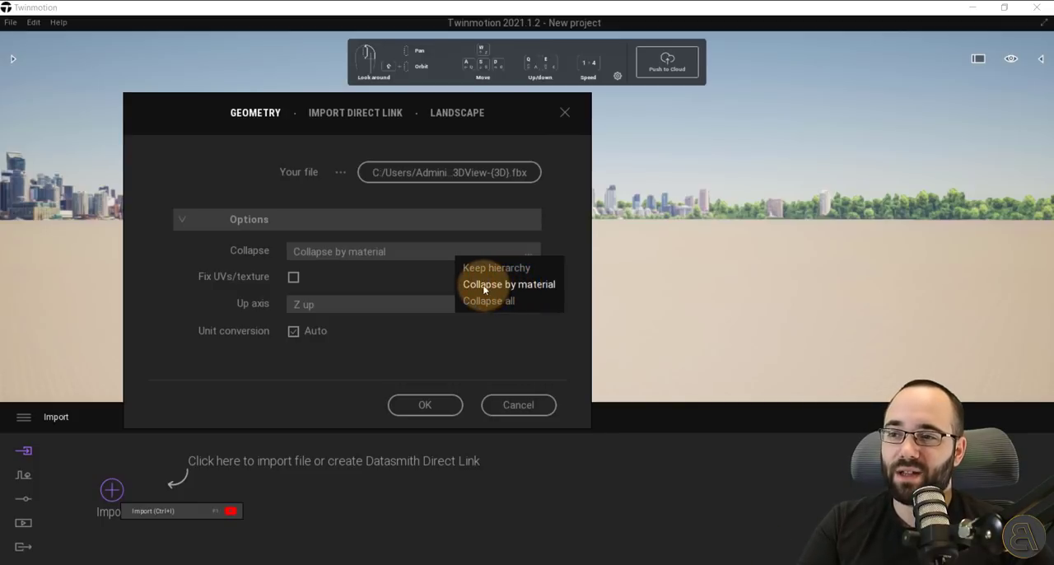
{"action": "left_click", "coordinate": [494, 284]}
{"action": "left_click", "coordinate": [482, 252]}
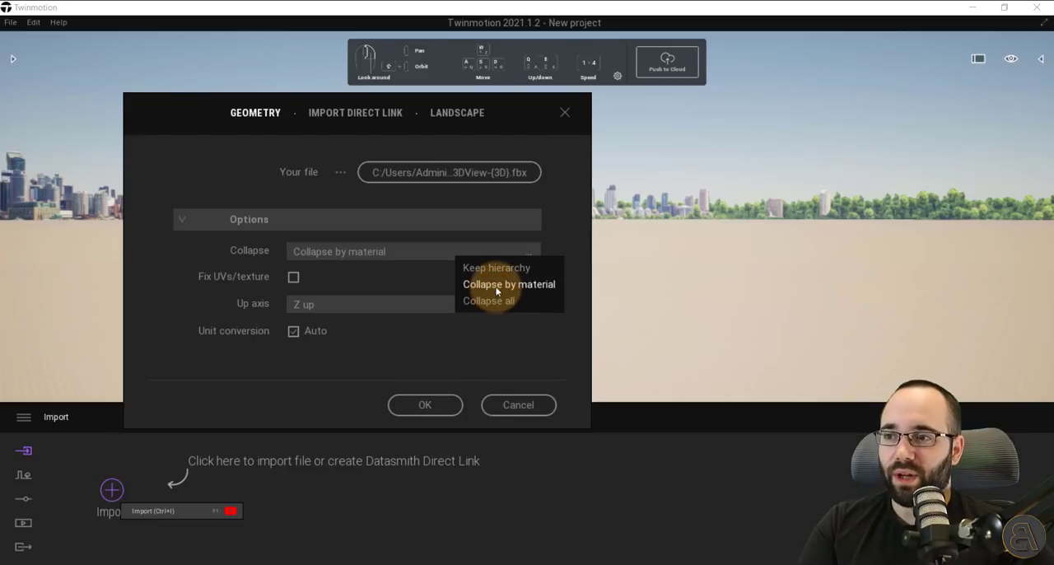
{"action": "left_click", "coordinate": [498, 284]}
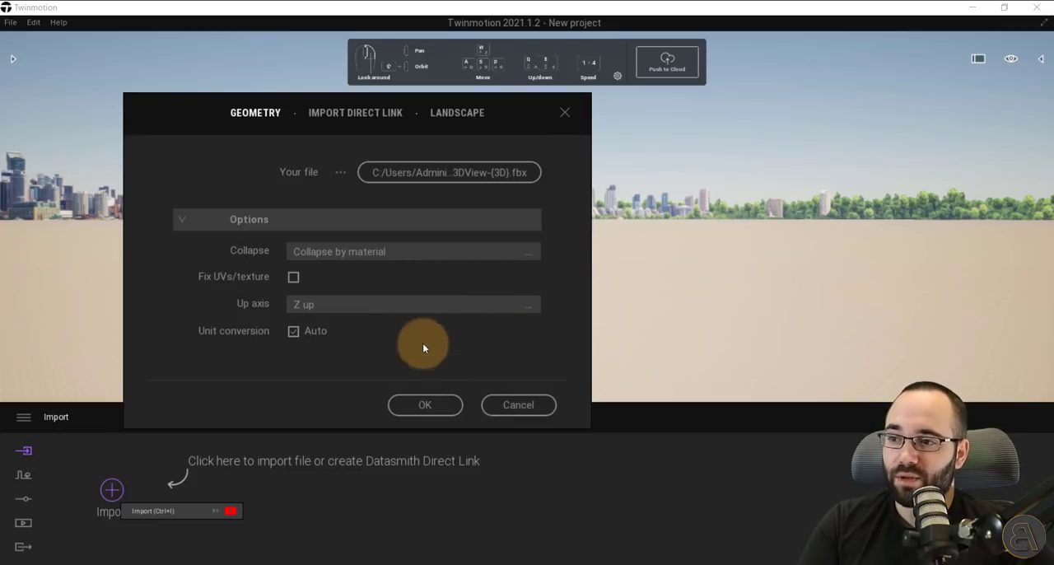
Import the FBX geometry with the chosen options and bring the whole house into view.
{"action": "left_click", "coordinate": [423, 405]}
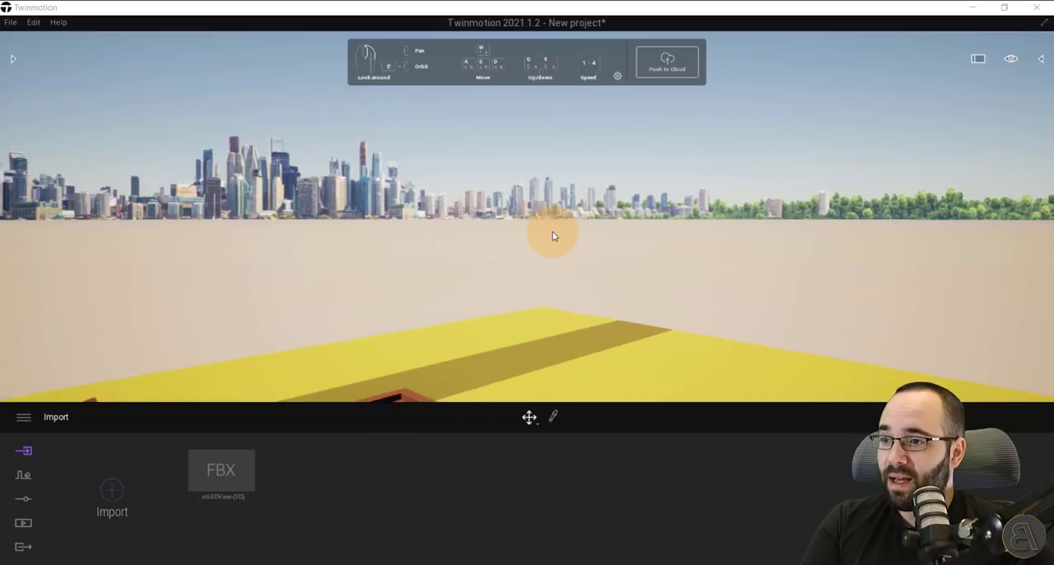
{"action": "scroll", "coordinate": [553, 236], "scroll_direction": "down", "scroll_amount": 10}
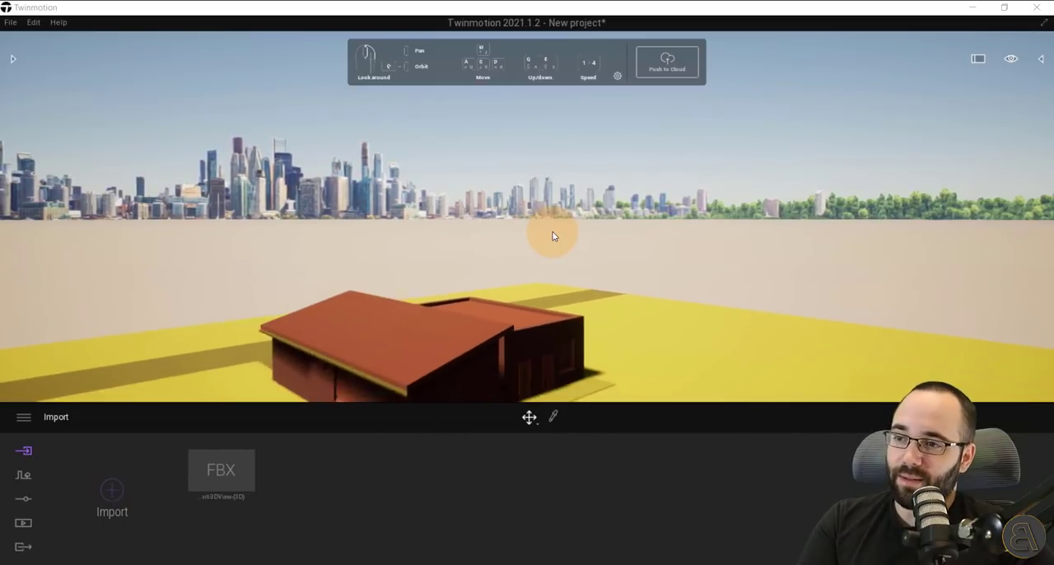
{"action": "scroll", "coordinate": [553, 237], "scroll_direction": "down", "scroll_amount": 2}
{"action": "mouse_move", "coordinate": [536, 272]}
{"action": "middle_mouse_down", "text": "shift"}
{"action": "mouse_move", "coordinate": [536, 285]}
{"action": "mouse_move", "coordinate": [634, 356]}
{"action": "middle_mouse_up", "text": "shift"}
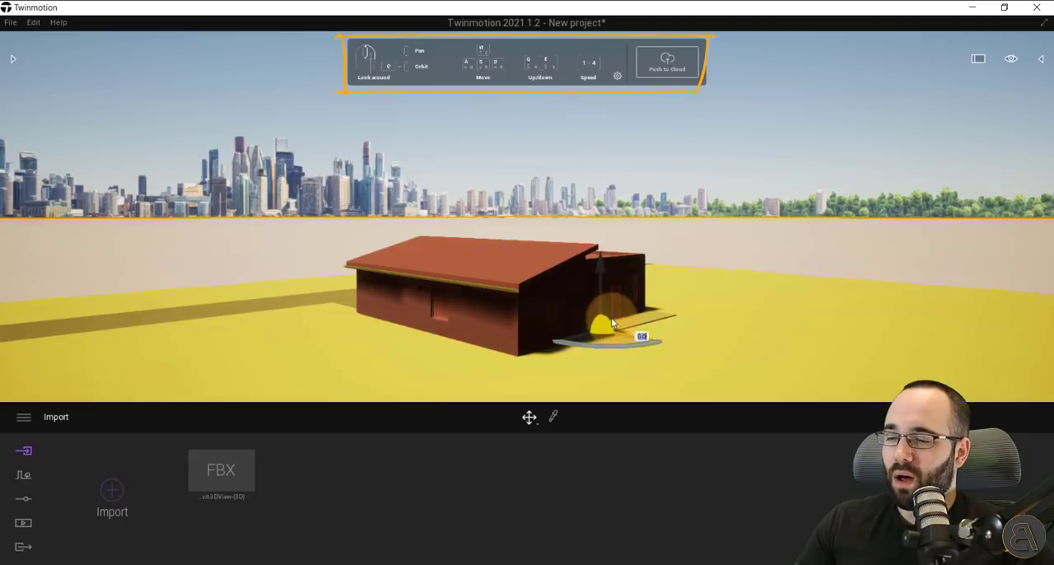
{"action": "middle_click_drag", "start_coordinate": [611, 317], "coordinate": [621, 281], "text": "shift"}
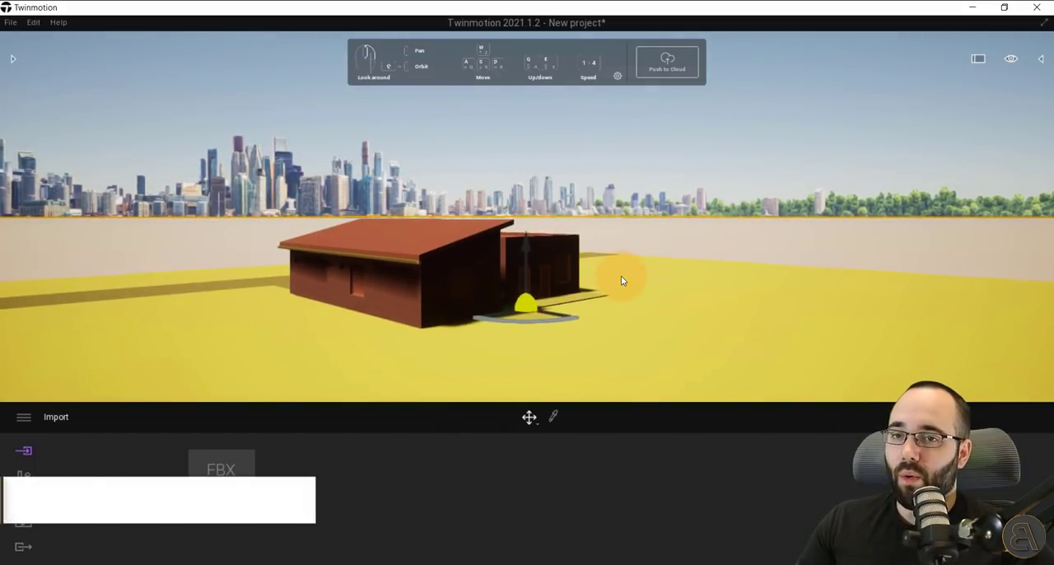
{"action": "mouse_move", "coordinate": [622, 281]}
{"action": "right_mouse_down"}
{"action": "mouse_move", "coordinate": [604, 275]}
{"action": "mouse_move", "coordinate": [636, 275]}
{"action": "mouse_move", "coordinate": [613, 277]}
{"action": "mouse_move", "coordinate": [628, 281]}
{"action": "right_mouse_up"}
{"action": "middle_click_drag", "start_coordinate": [694, 282], "coordinate": [694, 275], "text": "shift"}
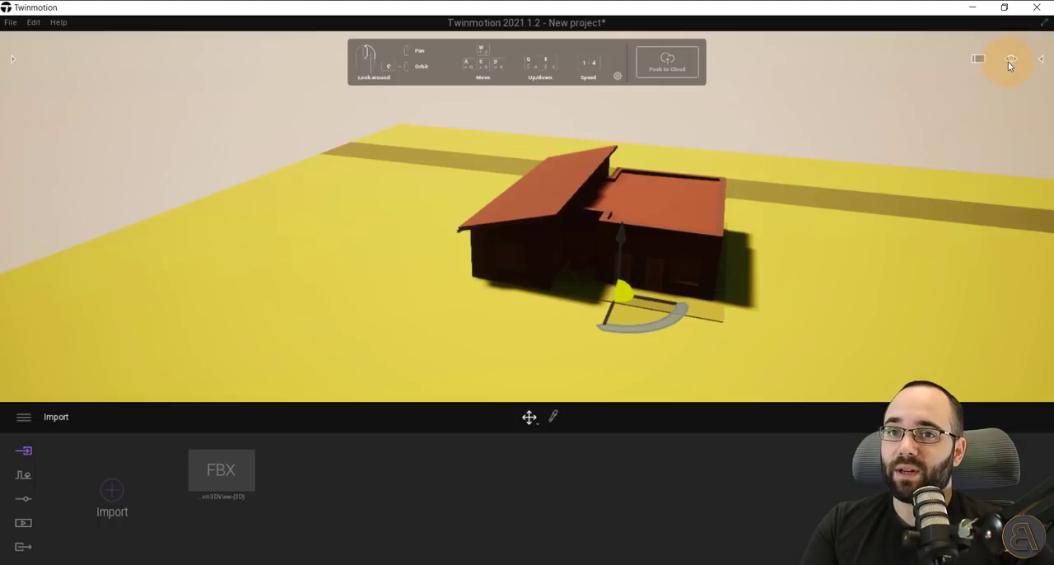
Switch the navigation to Pedestrian mode.
{"action": "mouse_move", "coordinate": [1009, 62]}
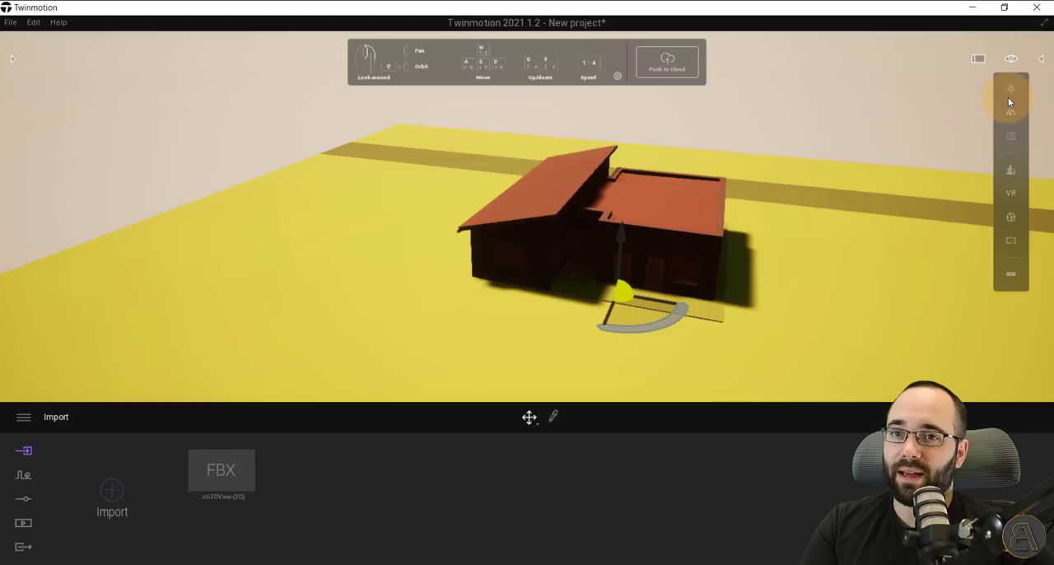
{"action": "left_click", "coordinate": [1010, 170]}
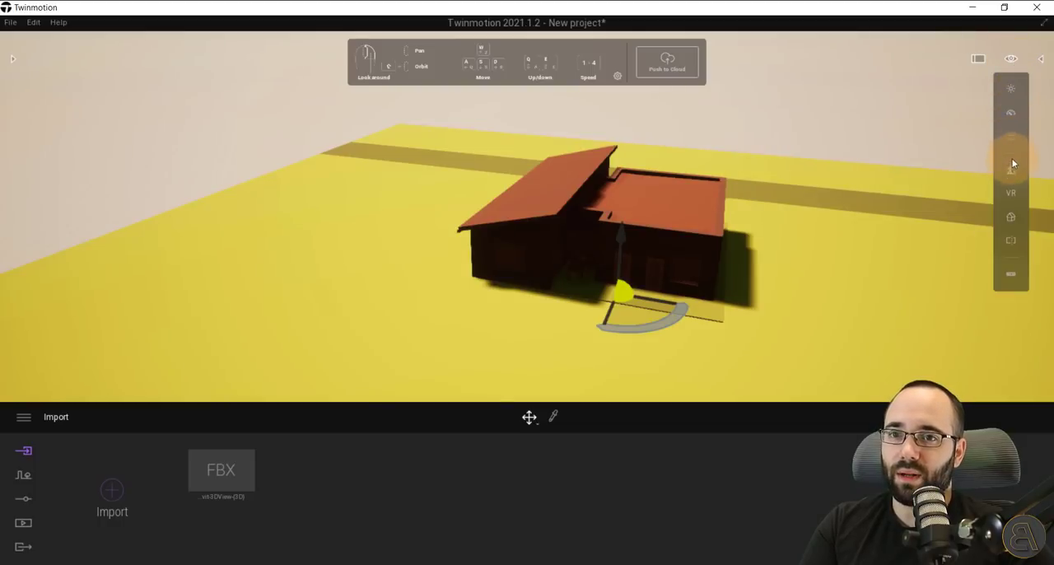
{"action": "left_click", "coordinate": [1012, 166]}
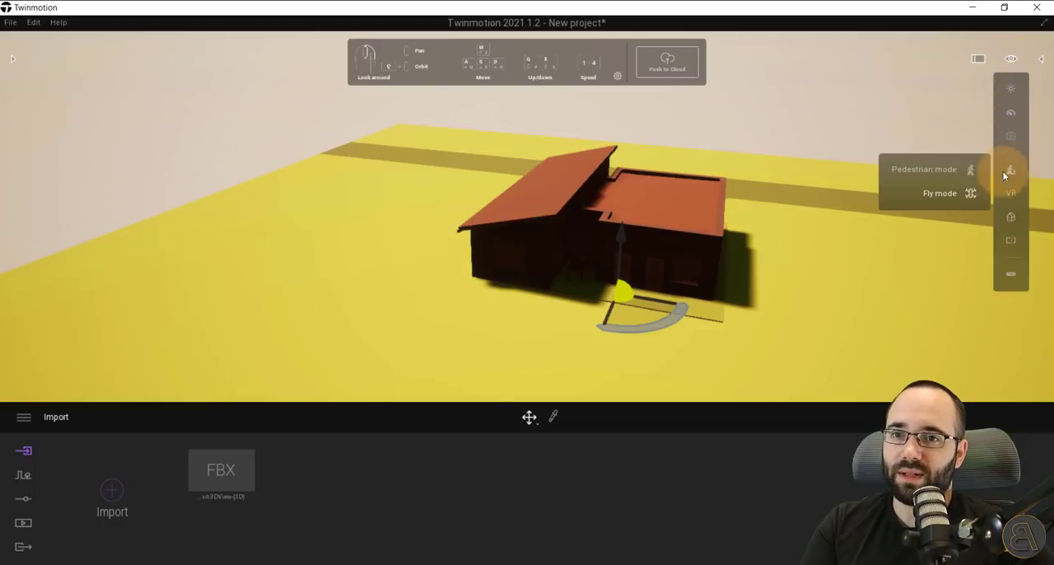
{"action": "left_click", "coordinate": [910, 170]}
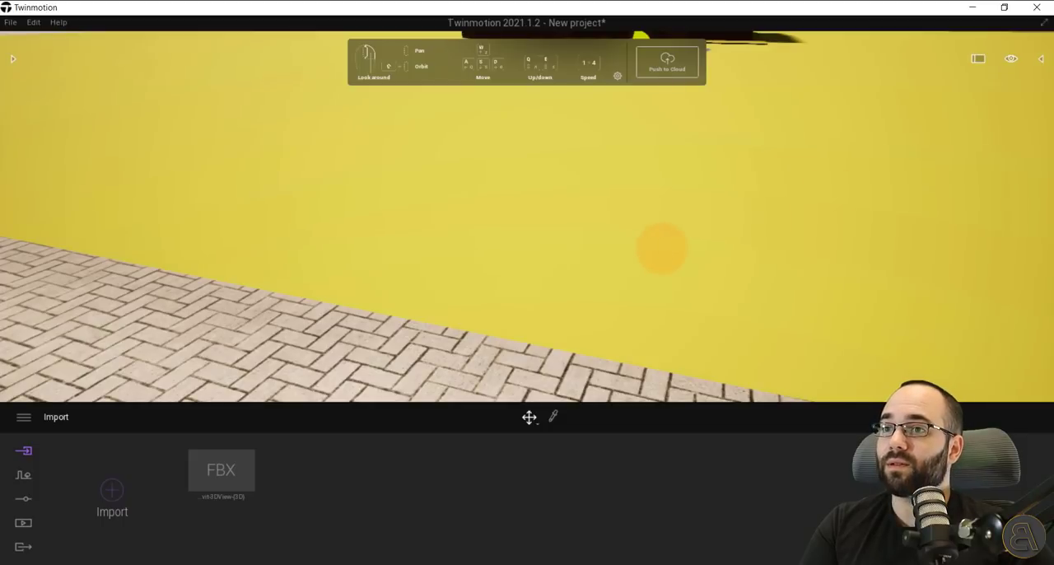
Walk up to the house and examine its facade, doors and covered dining area from eye level.
{"action": "right_click_drag", "start_coordinate": [701, 269], "coordinate": [779, 274]}
{"action": "key", "text": "w"}
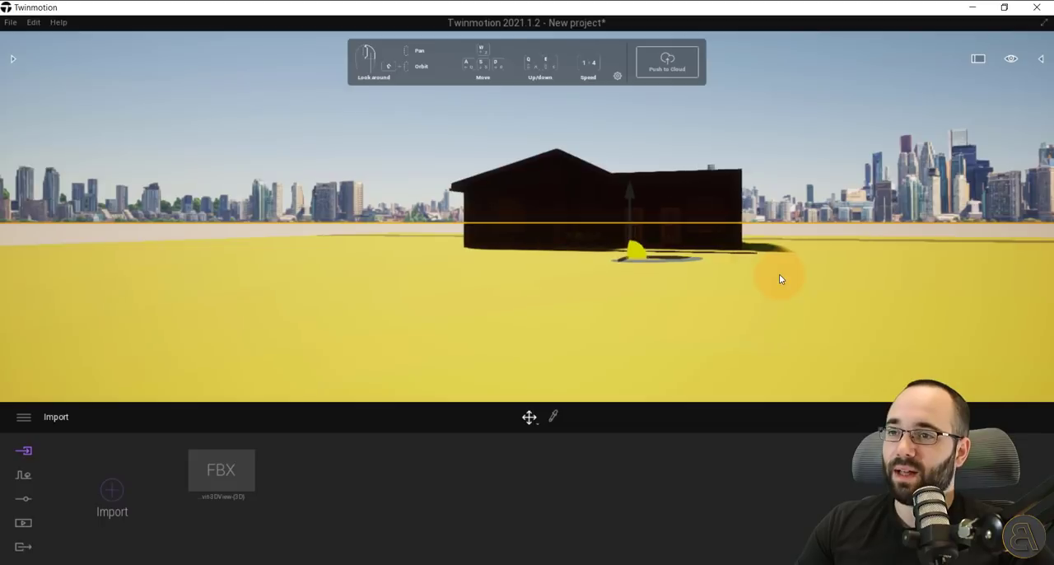
{"action": "key", "text": "w"}
{"action": "key", "text": "d"}
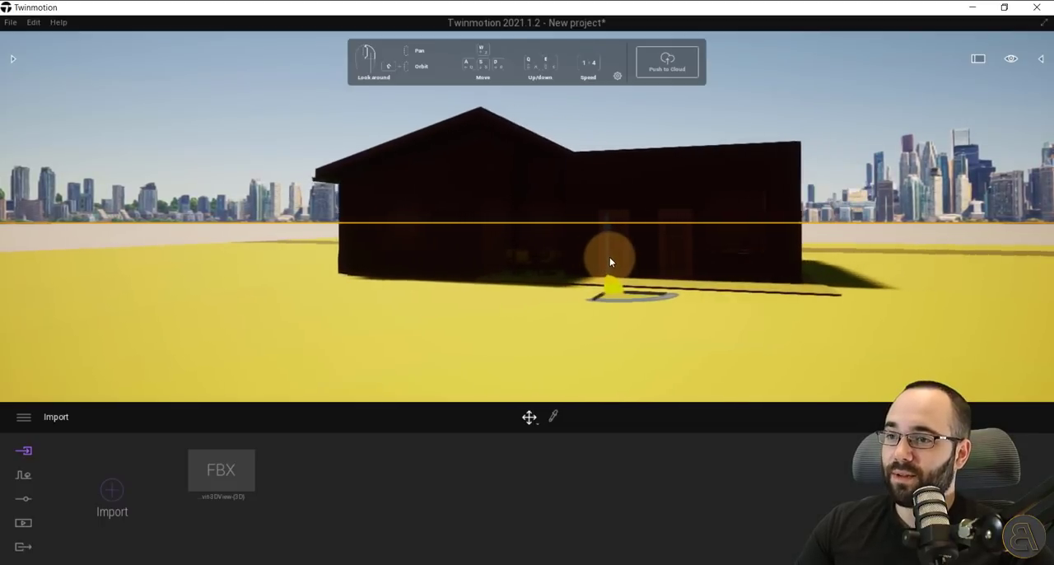
{"action": "key", "text": "w"}
{"action": "key", "text": "w"}
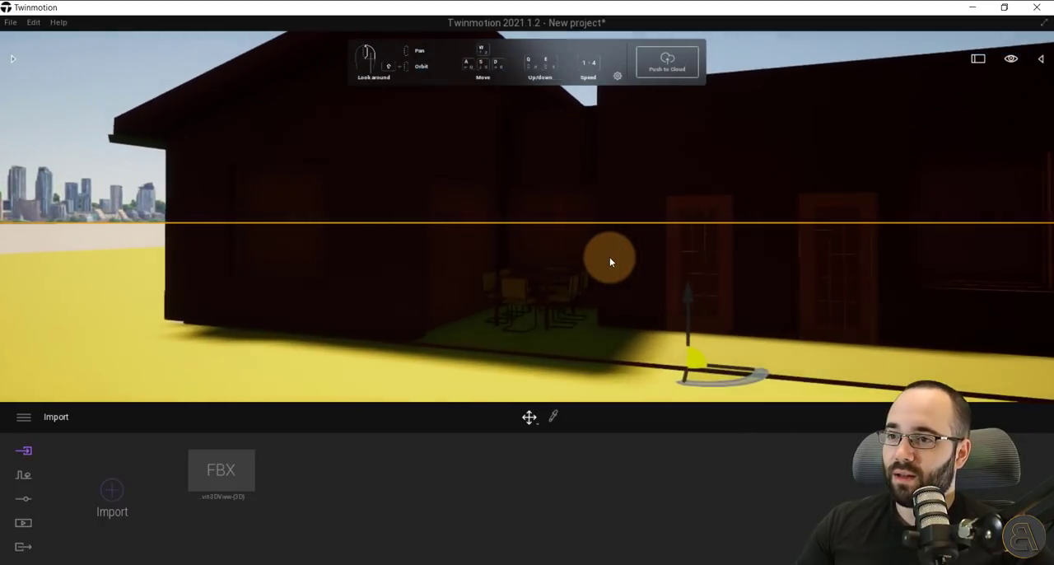
{"action": "key", "text": "s"}
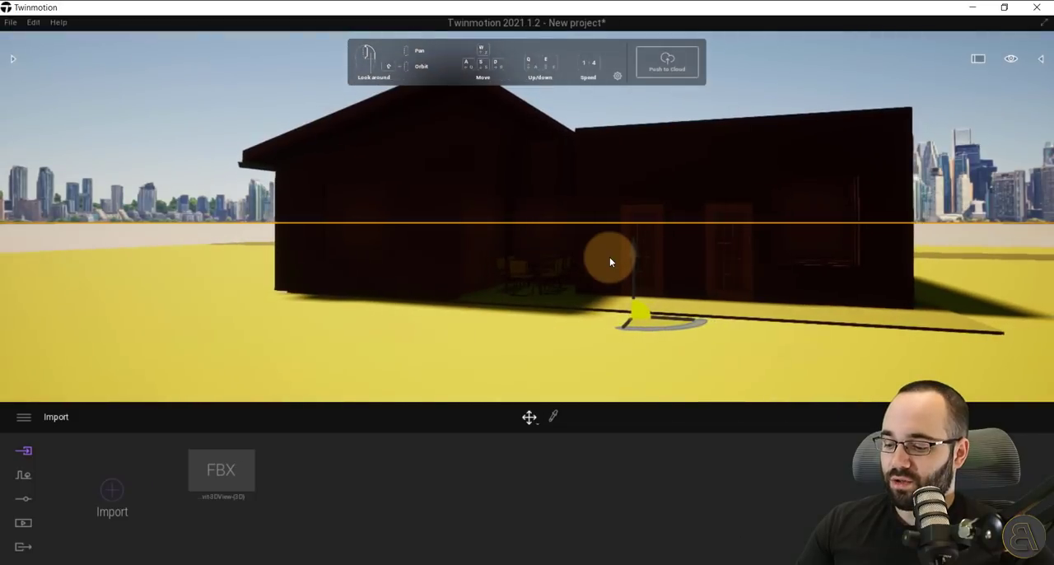
{"action": "key", "text": "w"}
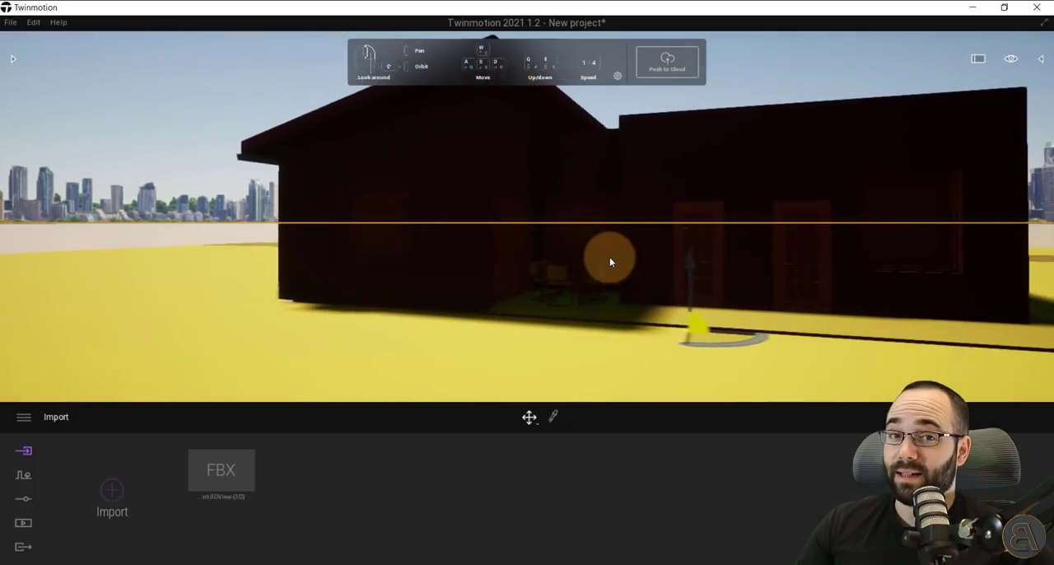
{"action": "key", "text": "w"}
{"action": "right_click_drag", "start_coordinate": [609, 257], "coordinate": [570, 204]}
{"action": "key", "text": "w"}
{"action": "key", "text": "s"}
{"action": "key", "text": "s"}
{"action": "key", "text": "s"}
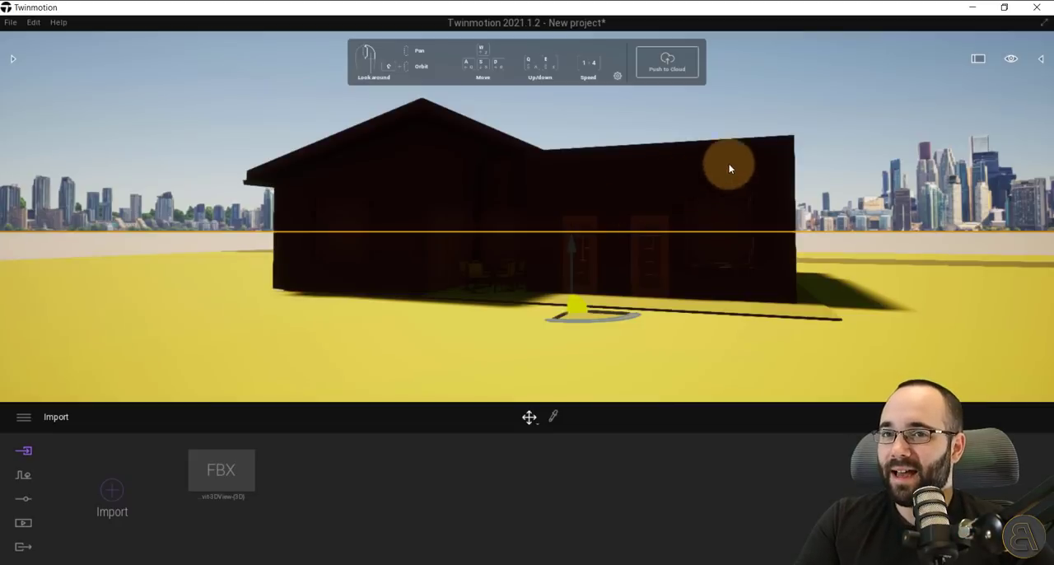
Set the time of day to 08:51 so that sunlight falls on the front of the house.
{"action": "left_click", "coordinate": [1012, 60]}
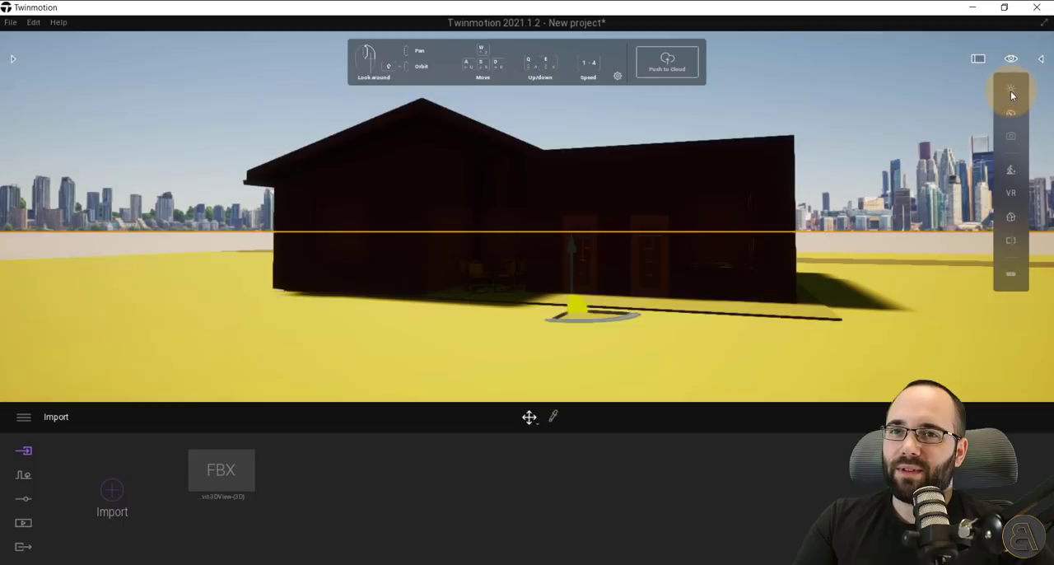
{"action": "mouse_move", "coordinate": [1011, 95]}
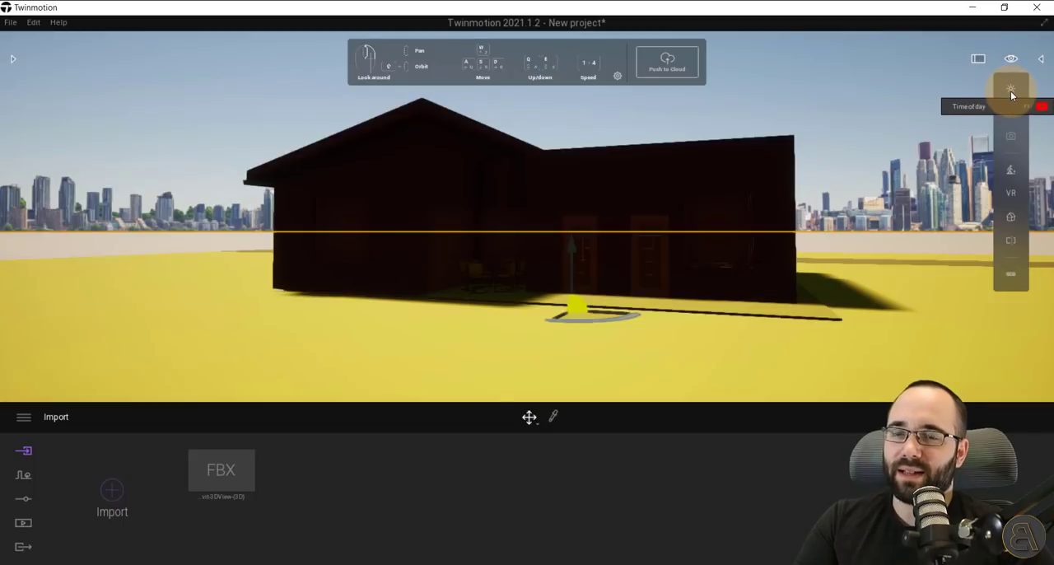
{"action": "left_click", "coordinate": [1011, 94]}
{"action": "mouse_move", "coordinate": [924, 142]}
{"action": "left_mouse_down"}
{"action": "mouse_move", "coordinate": [922, 128]}
{"action": "mouse_move", "coordinate": [922, 172]}
{"action": "mouse_move", "coordinate": [929, 98]}
{"action": "mouse_move", "coordinate": [927, 148]}
{"action": "mouse_move", "coordinate": [933, 134]}
{"action": "mouse_move", "coordinate": [911, 142]}
{"action": "left_mouse_up"}
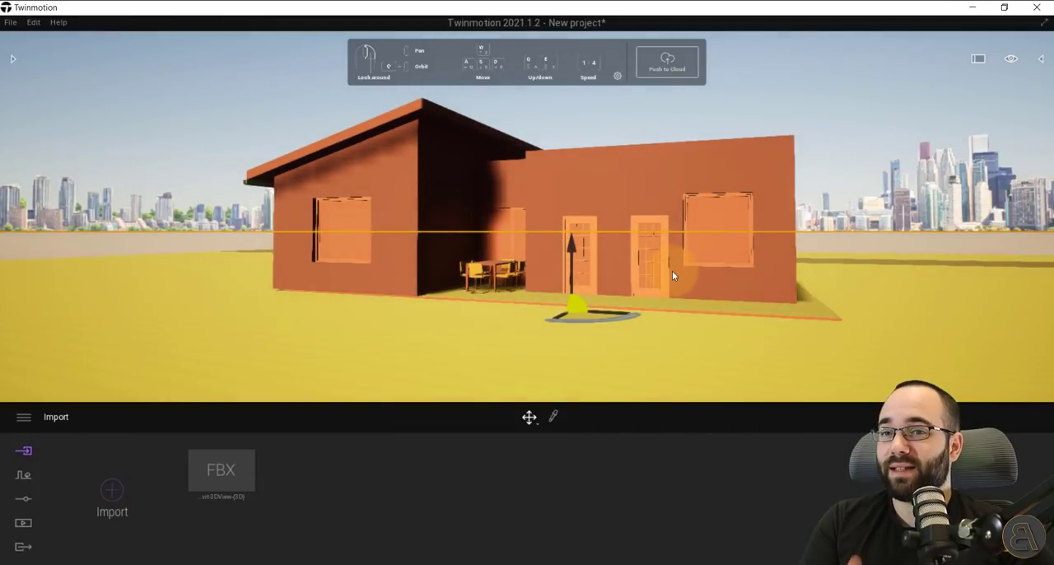
{"action": "left_click", "coordinate": [1005, 60]}
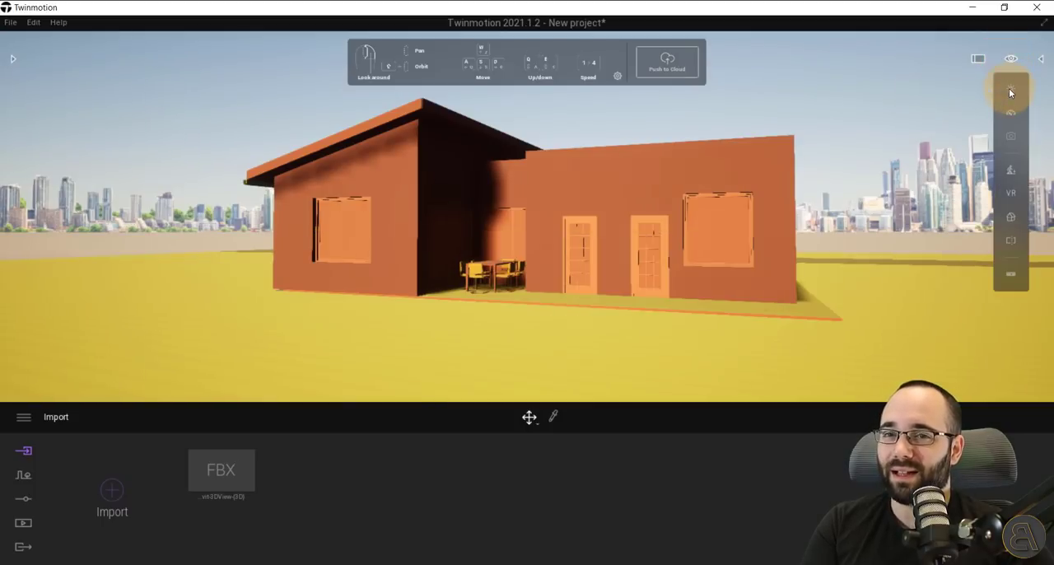
{"action": "mouse_move", "coordinate": [1009, 90]}
{"action": "left_click_drag", "start_coordinate": [952, 127], "coordinate": [954, 126]}
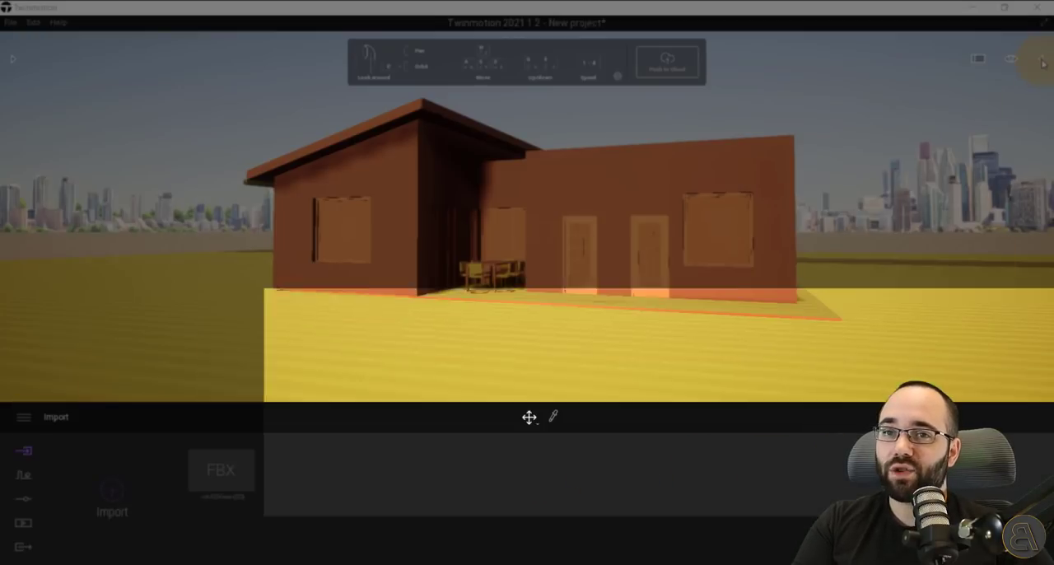
Examine the imported objects in the scene graph, checking which parts the glass, steel, concrete, linen and hanging chair entries belong to.
{"action": "left_click", "coordinate": [1042, 63]}
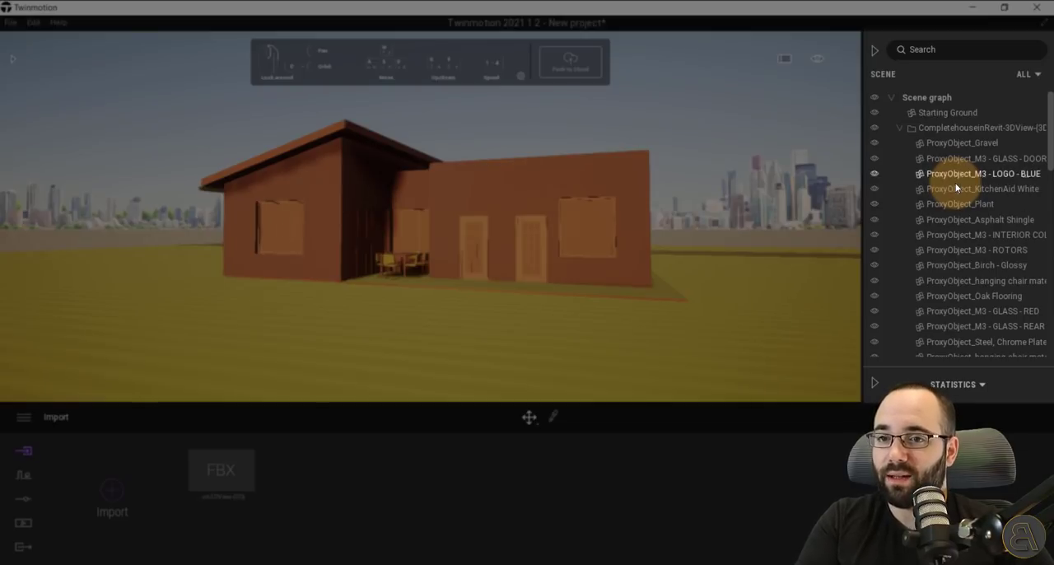
{"action": "scroll", "coordinate": [955, 187], "scroll_direction": "down", "scroll_amount": 5}
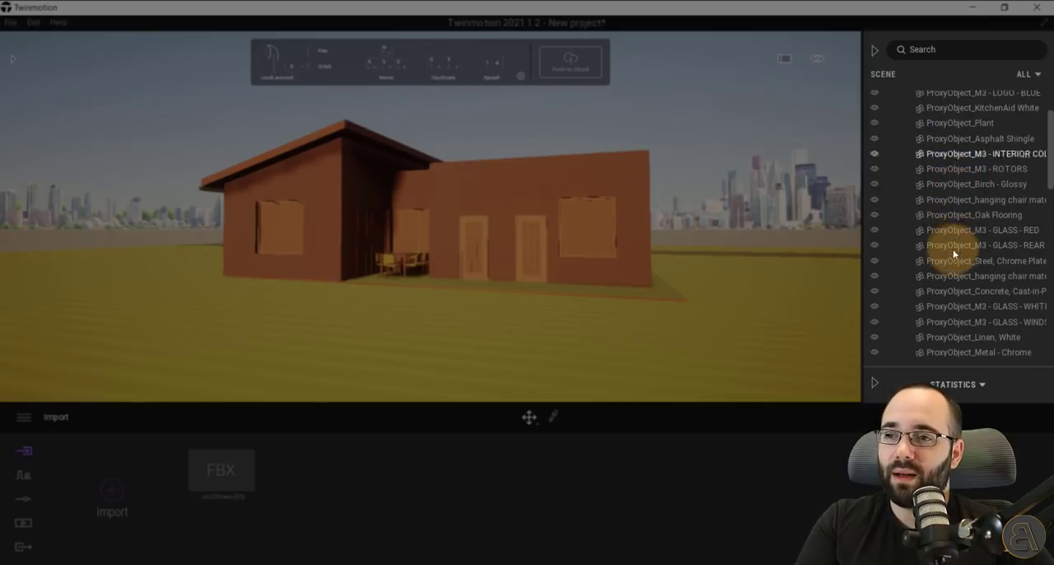
{"action": "left_click", "coordinate": [955, 290]}
{"action": "left_click", "coordinate": [952, 245]}
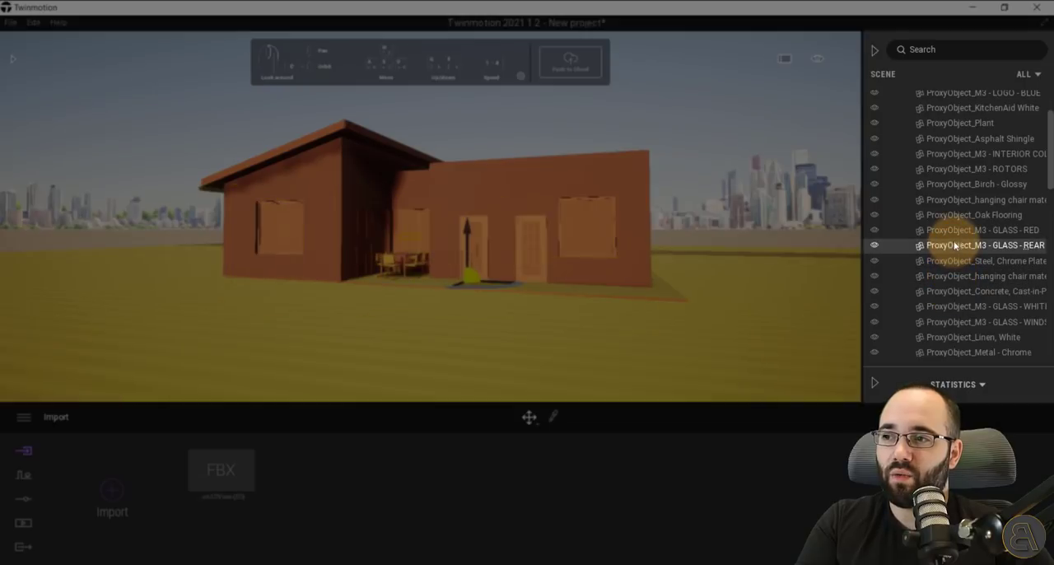
{"action": "left_click", "coordinate": [956, 200]}
{"action": "left_click", "coordinate": [957, 260], "text": "ctrl"}
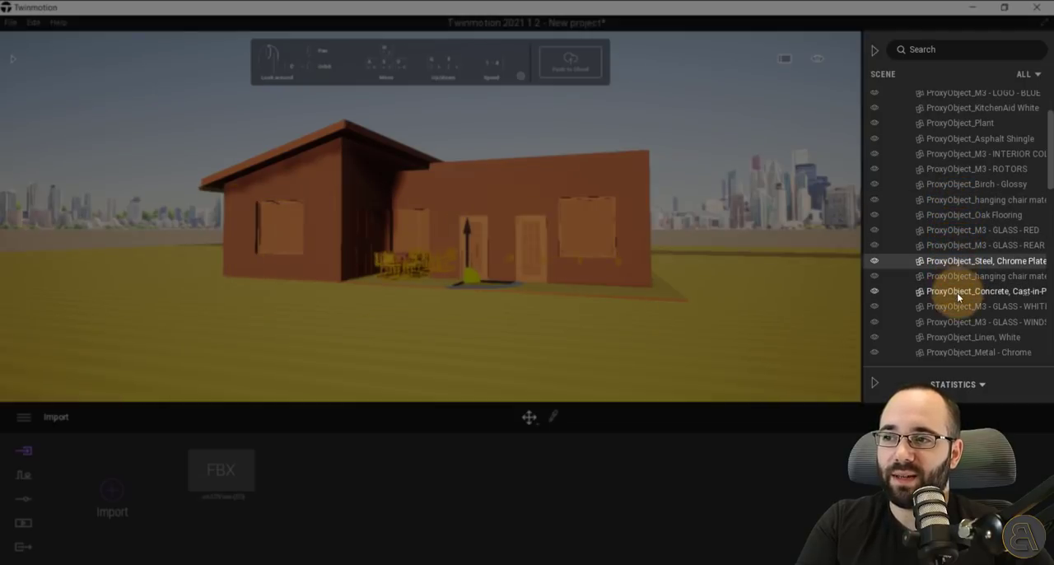
{"action": "left_click", "coordinate": [957, 292]}
{"action": "left_click", "coordinate": [973, 313]}
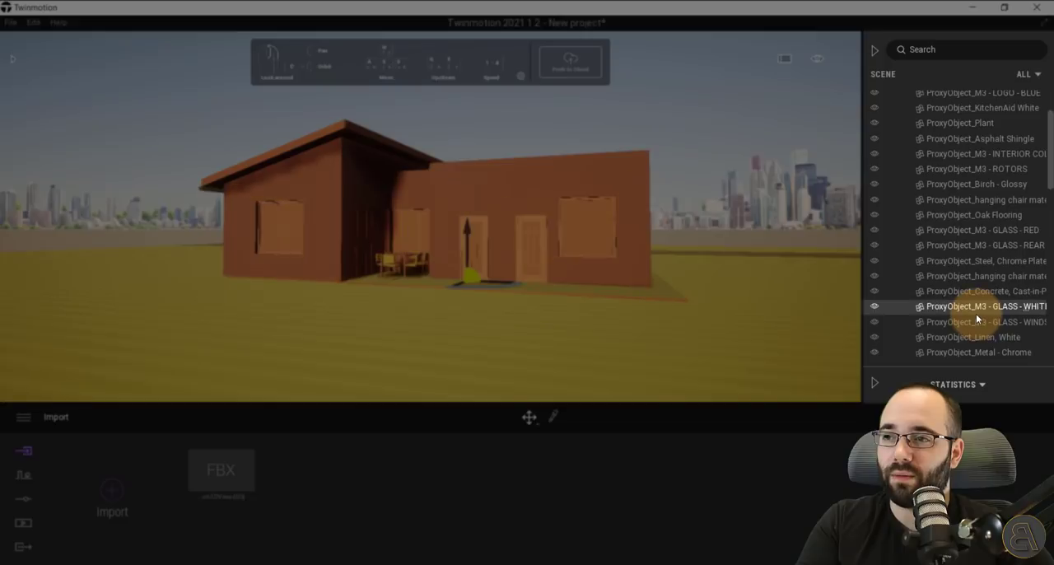
{"action": "left_click", "coordinate": [972, 337]}
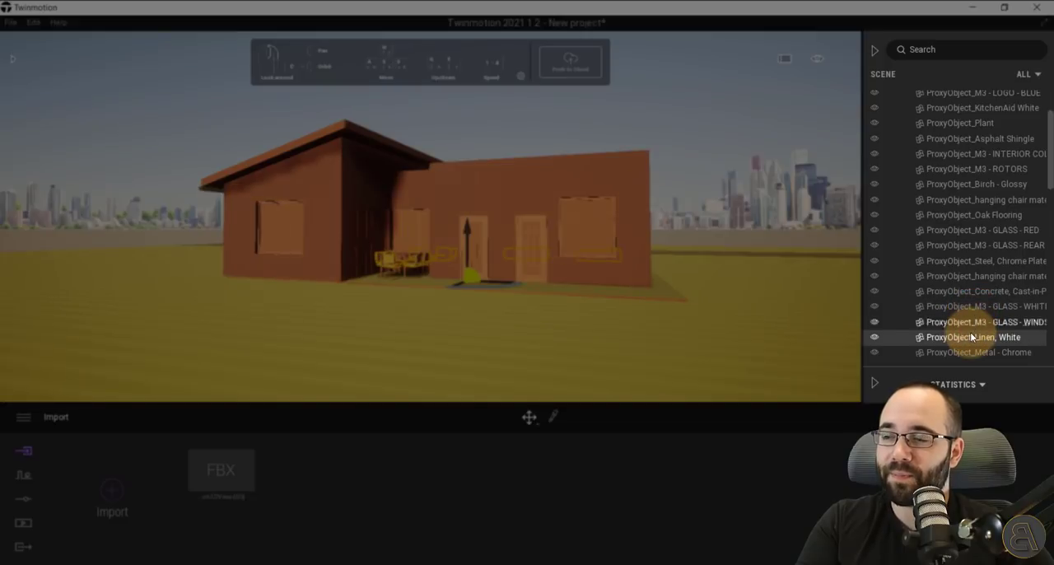
{"action": "left_click", "coordinate": [905, 279]}
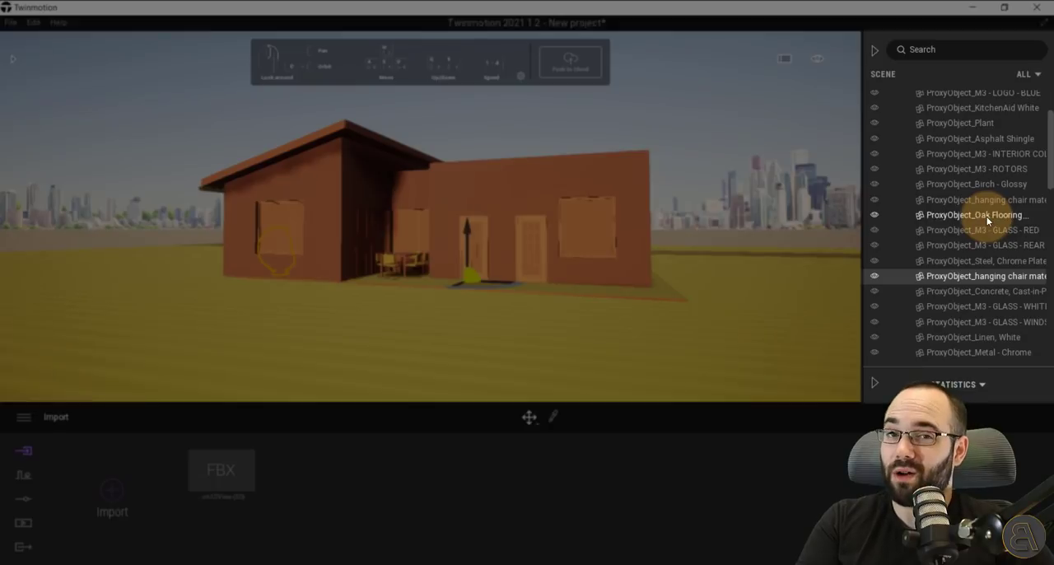
{"action": "left_click", "coordinate": [875, 50]}
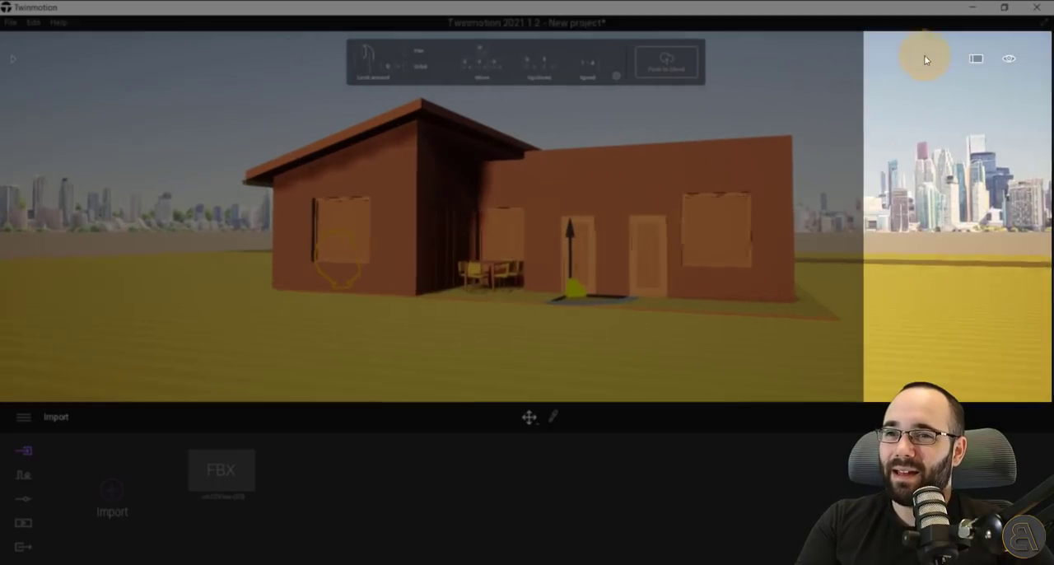
Review the time of day and the neighbouring quick view settings.
{"action": "left_click", "coordinate": [1011, 62]}
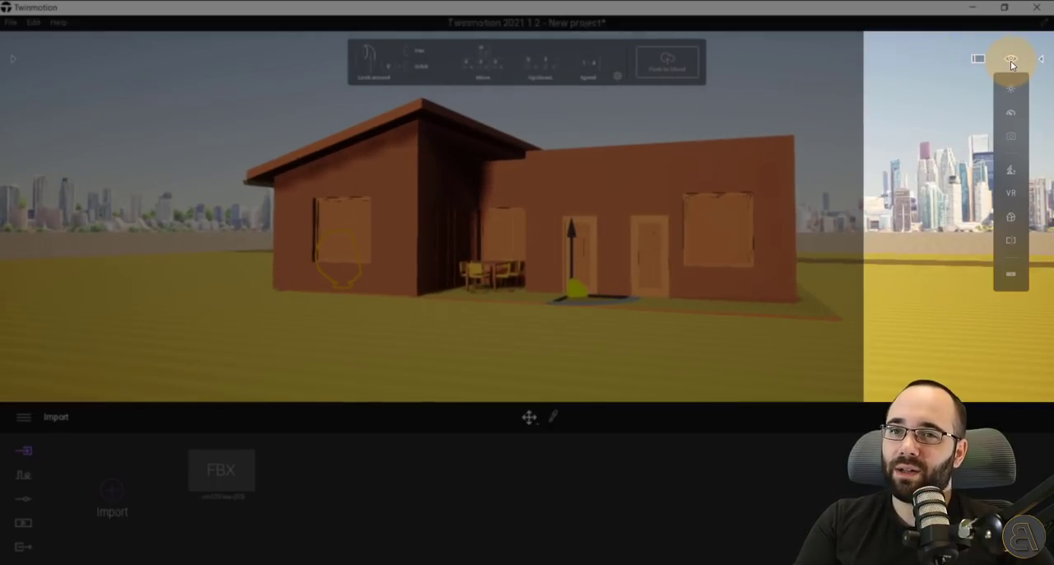
{"action": "left_click", "coordinate": [1011, 93]}
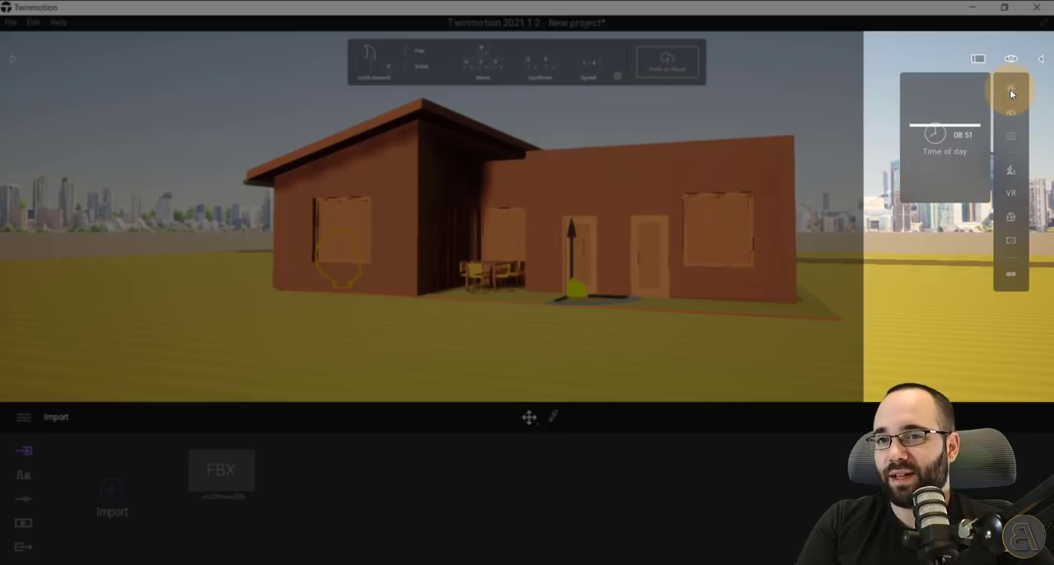
{"action": "left_click", "coordinate": [1011, 112]}
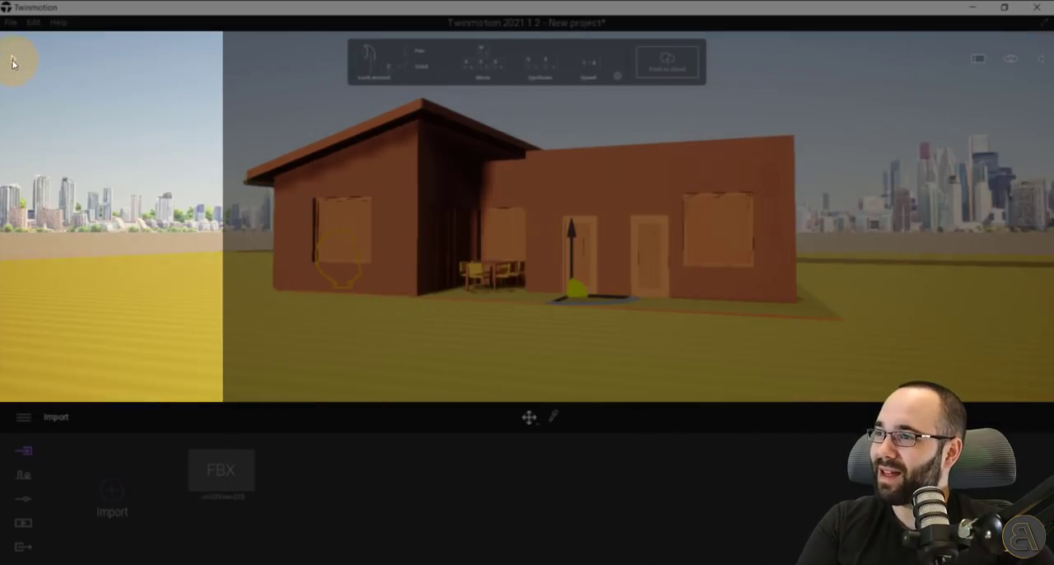
Clear the object selection and open the library's Materials category.
{"action": "left_click", "coordinate": [11, 59]}
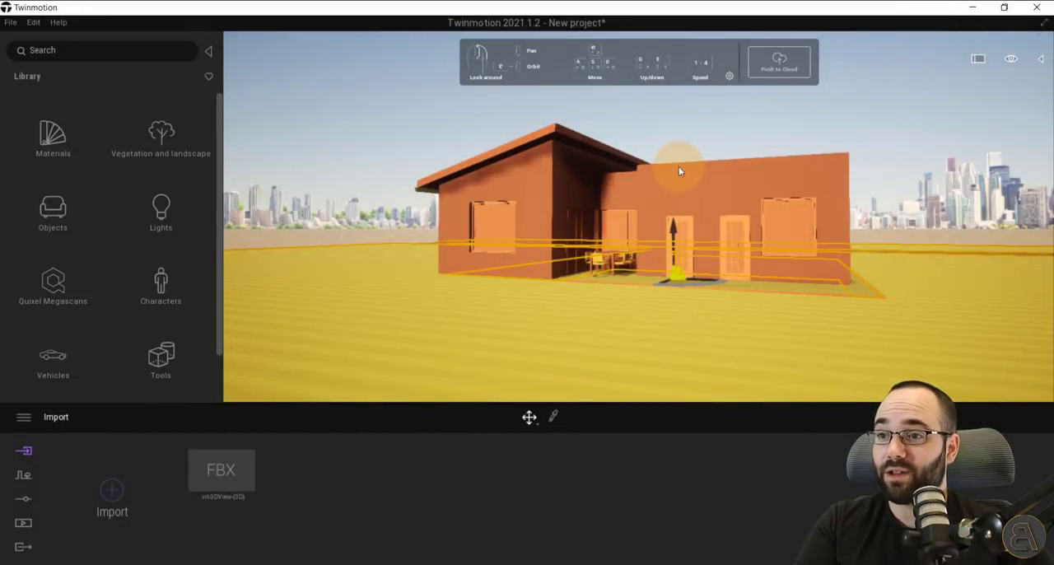
{"action": "key", "text": "w"}
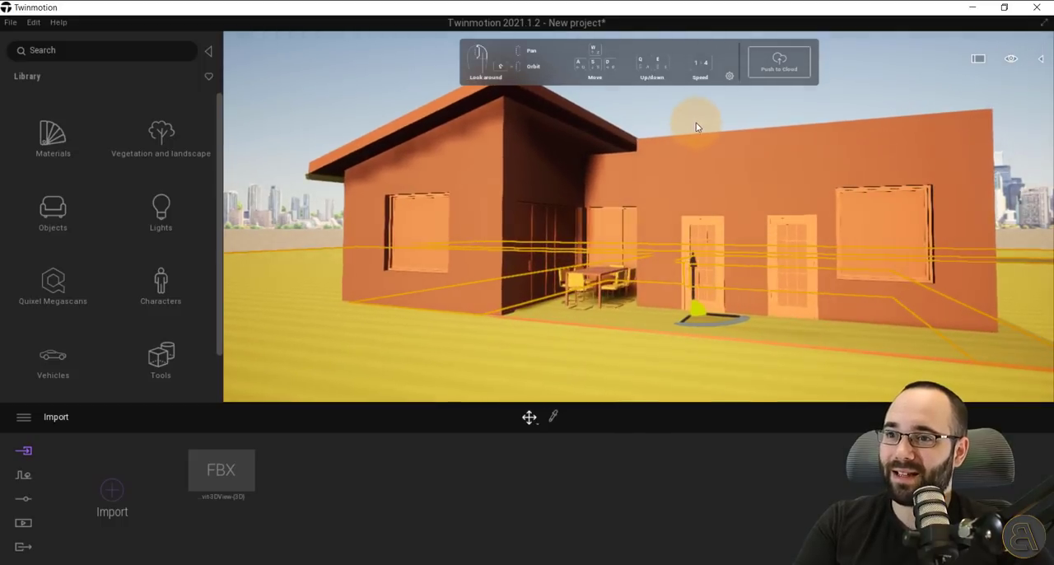
{"action": "left_click", "coordinate": [696, 127]}
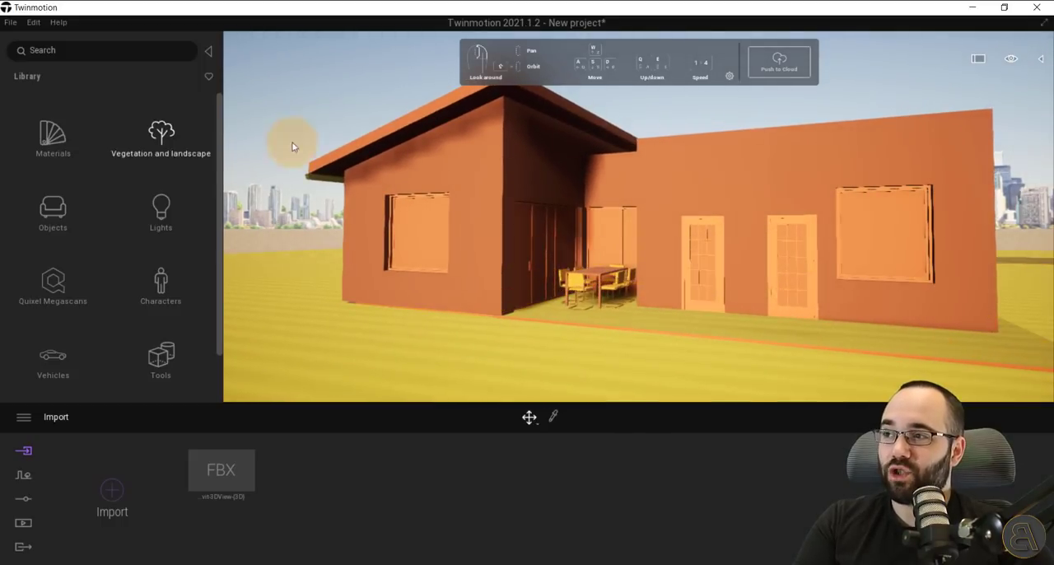
{"action": "left_click", "coordinate": [49, 156]}
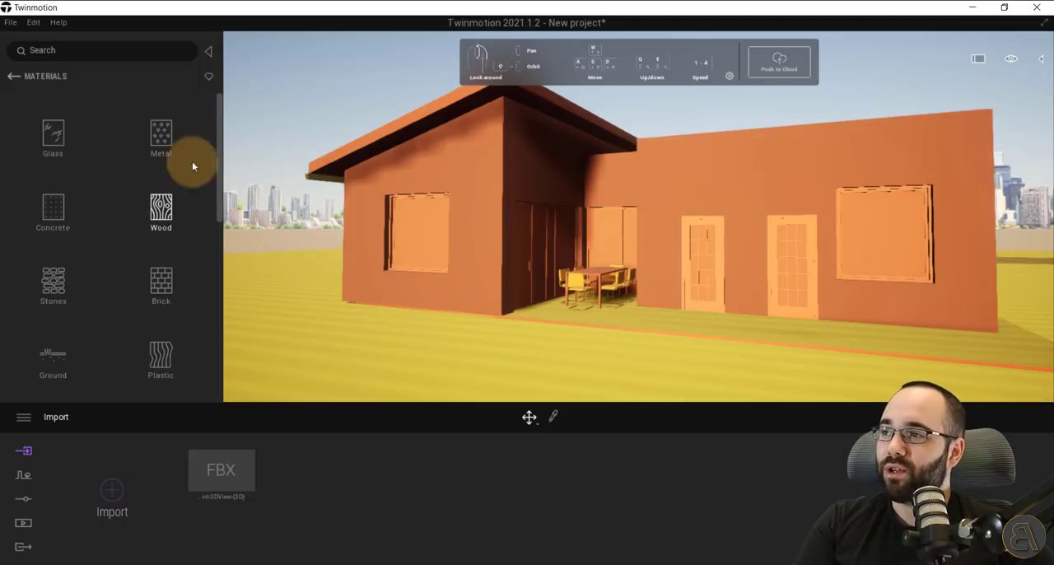
Browse the Glass materials and apply Clear glass to the window panes on the front of the house.
{"action": "left_click", "coordinate": [55, 143]}
{"action": "mouse_move", "coordinate": [75, 154]}
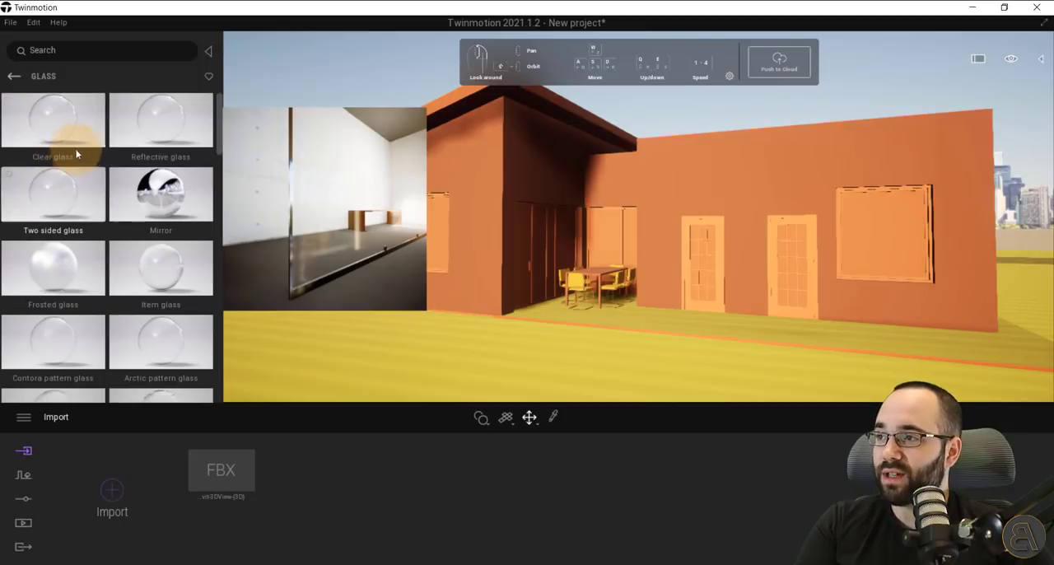
{"action": "scroll", "coordinate": [121, 160], "scroll_direction": "down", "scroll_amount": 2}
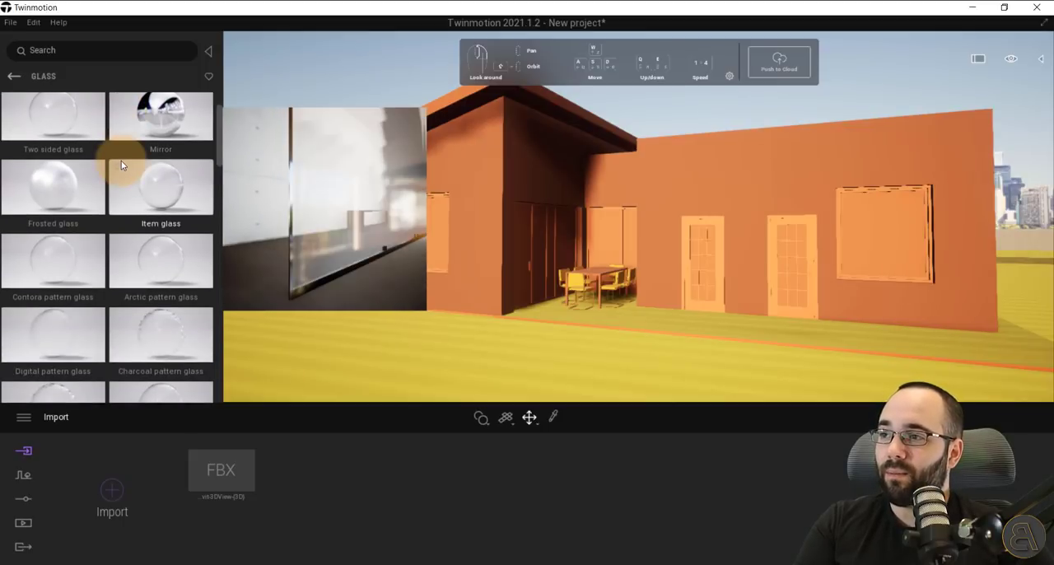
{"action": "scroll", "coordinate": [121, 160], "scroll_direction": "down", "scroll_amount": 3}
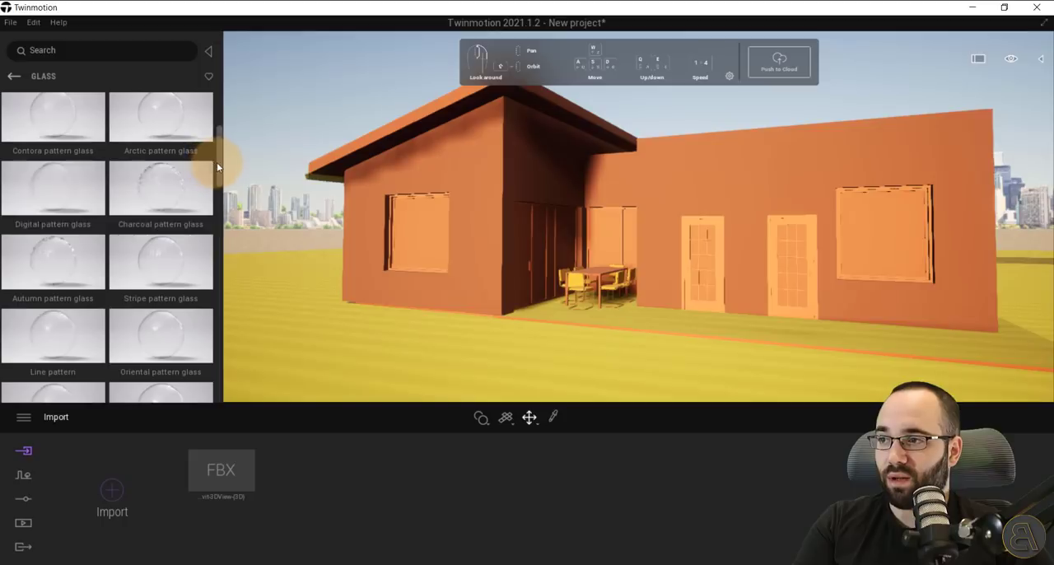
{"action": "left_click_drag", "start_coordinate": [216, 162], "coordinate": [241, 121]}
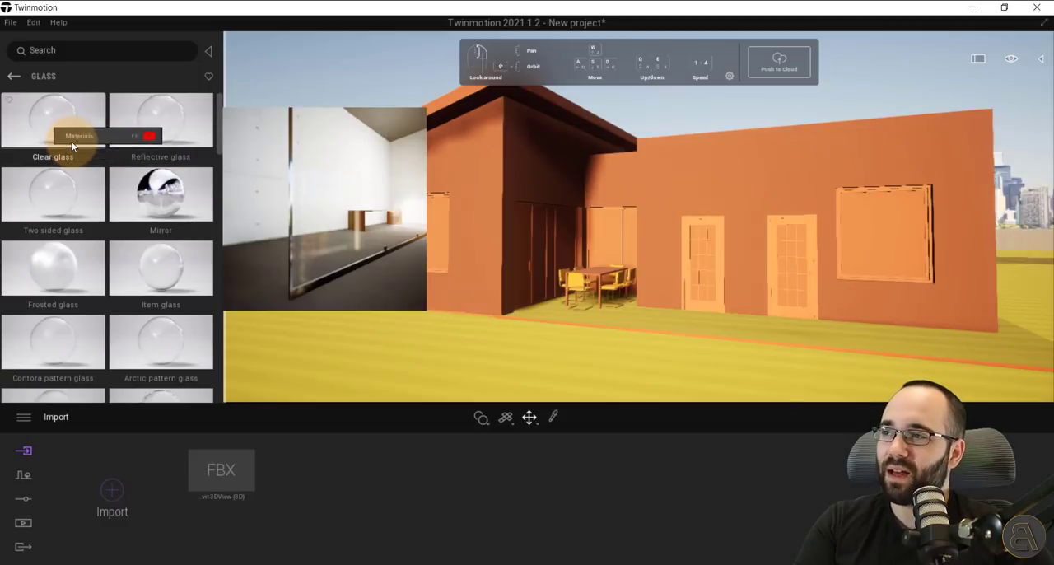
{"action": "mouse_move", "coordinate": [72, 146]}
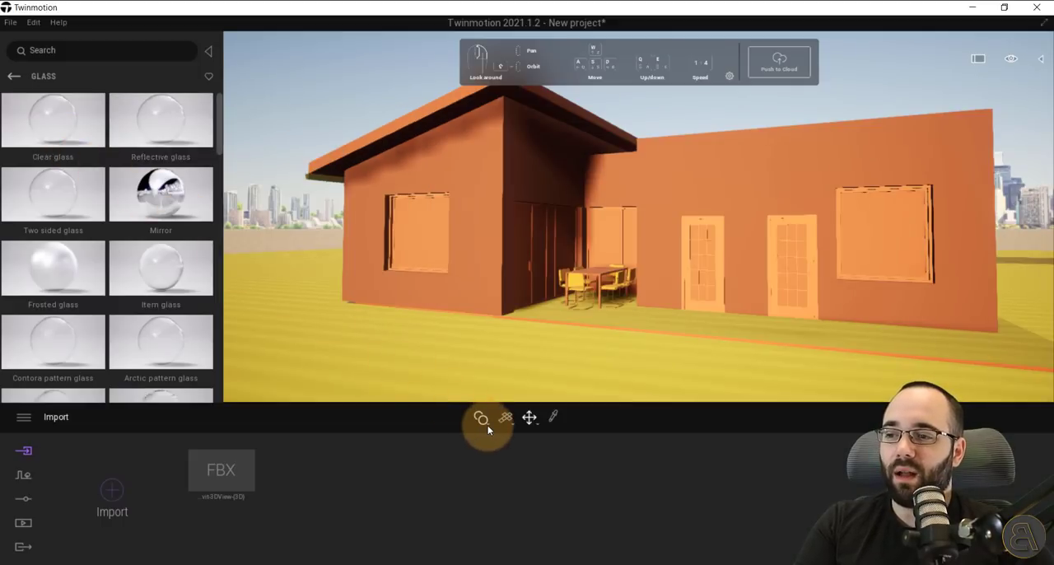
{"action": "mouse_move", "coordinate": [487, 425]}
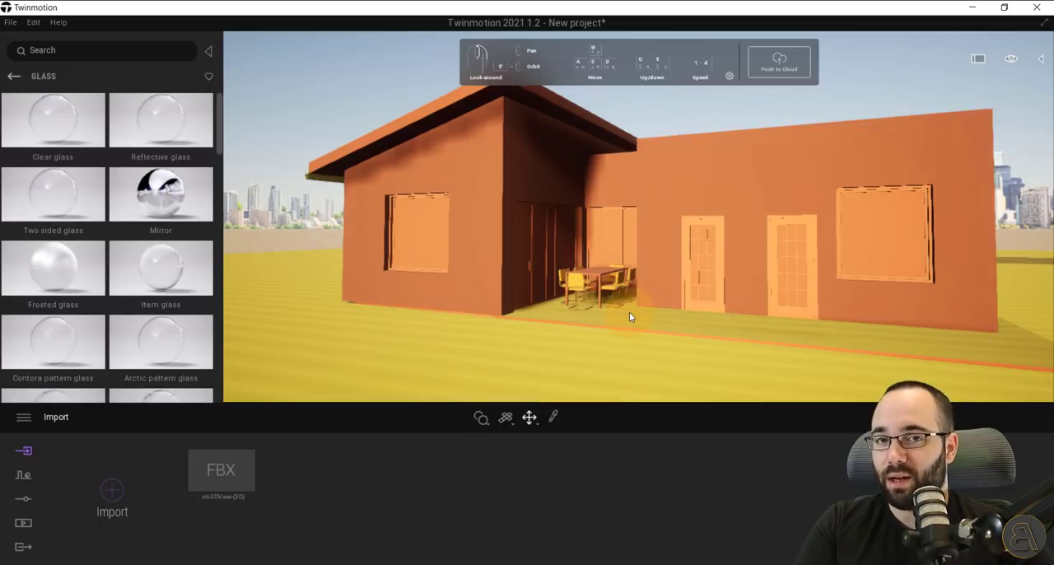
{"action": "mouse_move", "coordinate": [26, 114]}
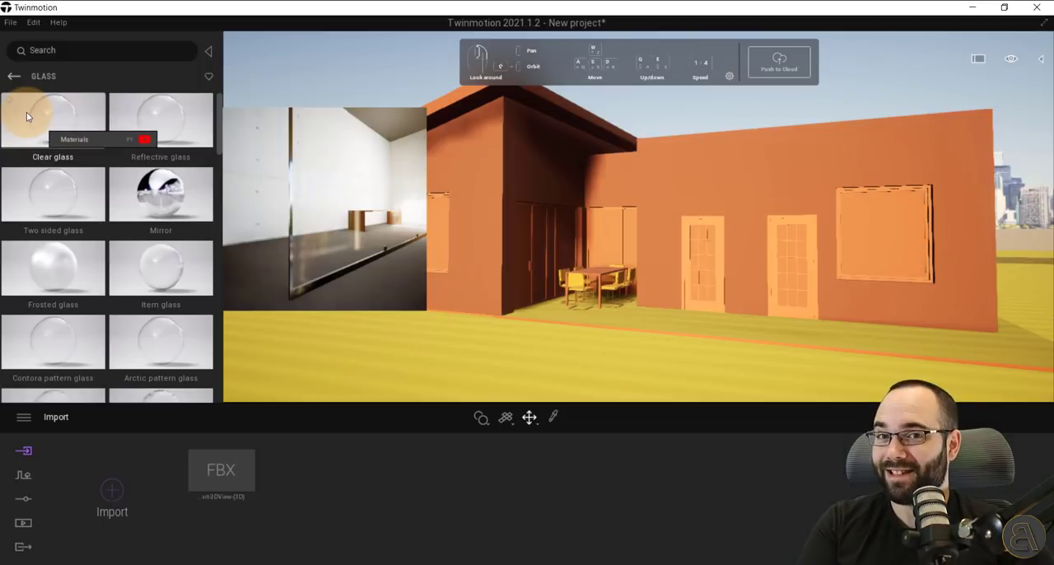
{"action": "left_click_drag", "start_coordinate": [26, 115], "coordinate": [418, 226]}
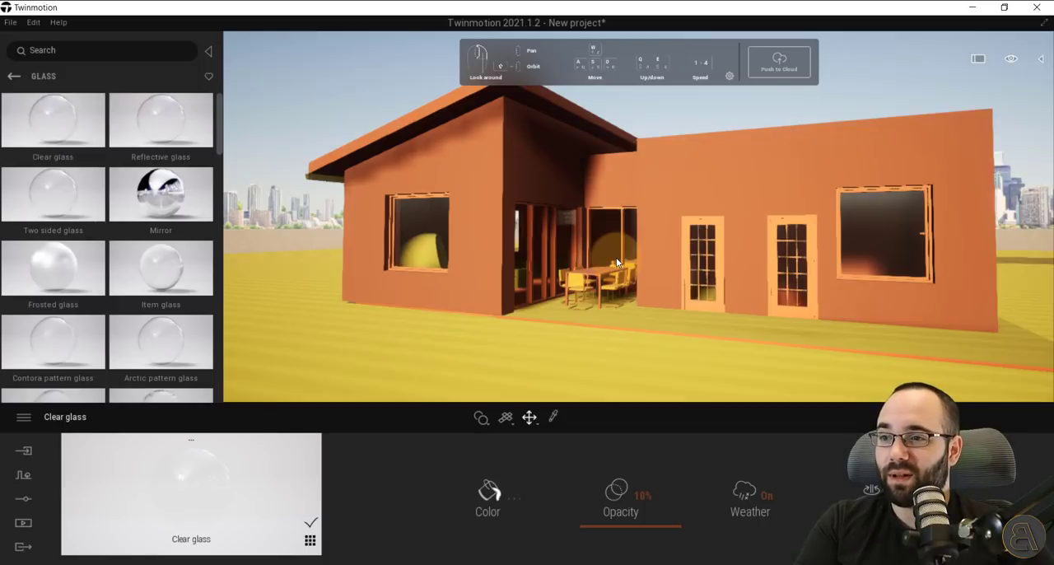
Apply the Clean brick 08 material from the Brick category to the house's exterior walls.
{"action": "scroll", "coordinate": [616, 257], "scroll_direction": "up", "scroll_amount": 5}
{"action": "scroll", "coordinate": [535, 155], "scroll_direction": "down", "scroll_amount": 5}
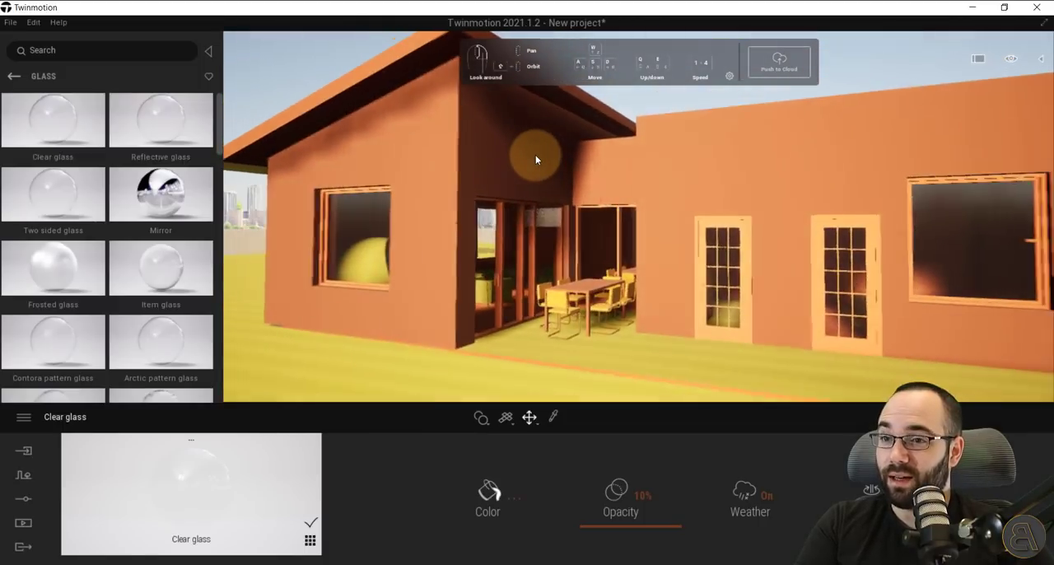
{"action": "scroll", "coordinate": [535, 155], "scroll_direction": "up", "scroll_amount": 4}
{"action": "scroll", "coordinate": [535, 155], "scroll_direction": "down", "scroll_amount": 5}
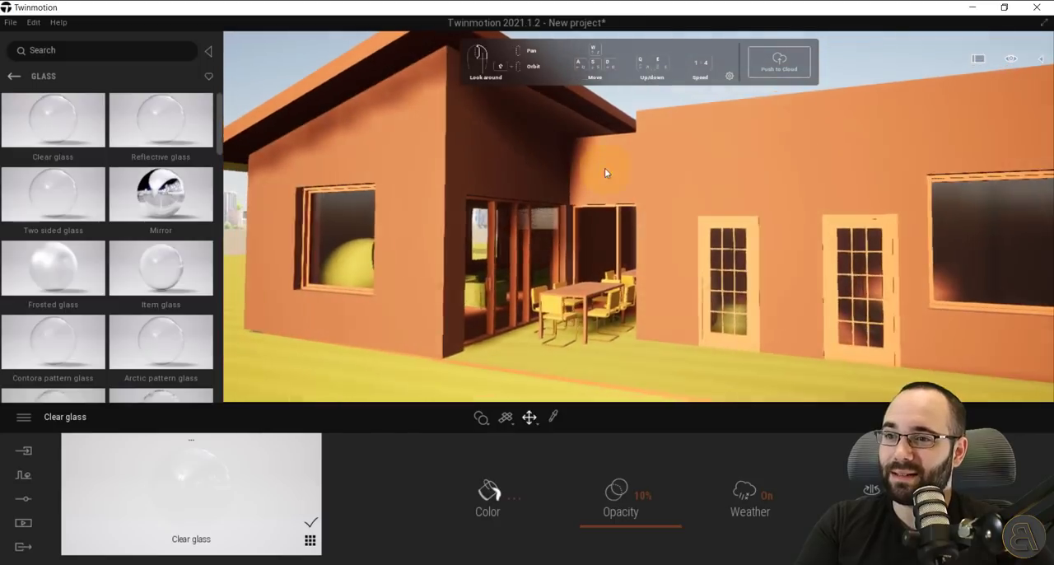
{"action": "right_click_drag", "start_coordinate": [747, 196], "coordinate": [752, 195]}
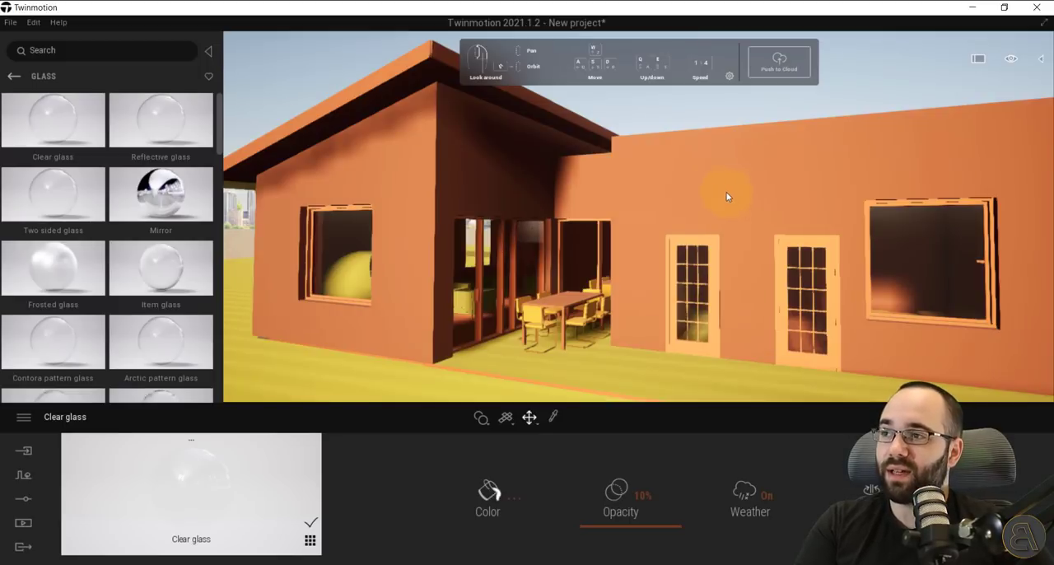
{"action": "left_click", "coordinate": [14, 77]}
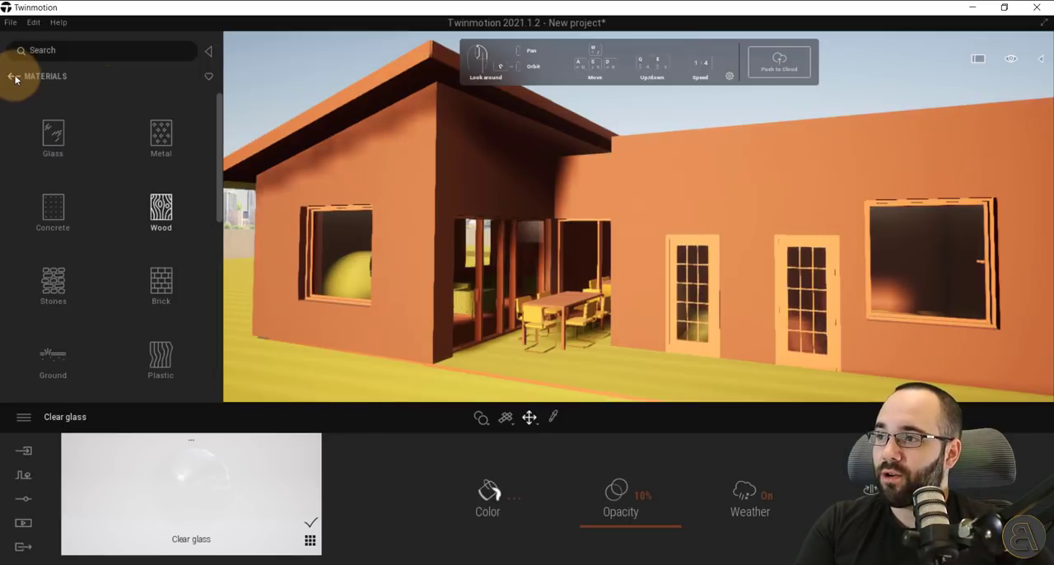
{"action": "left_click", "coordinate": [172, 275]}
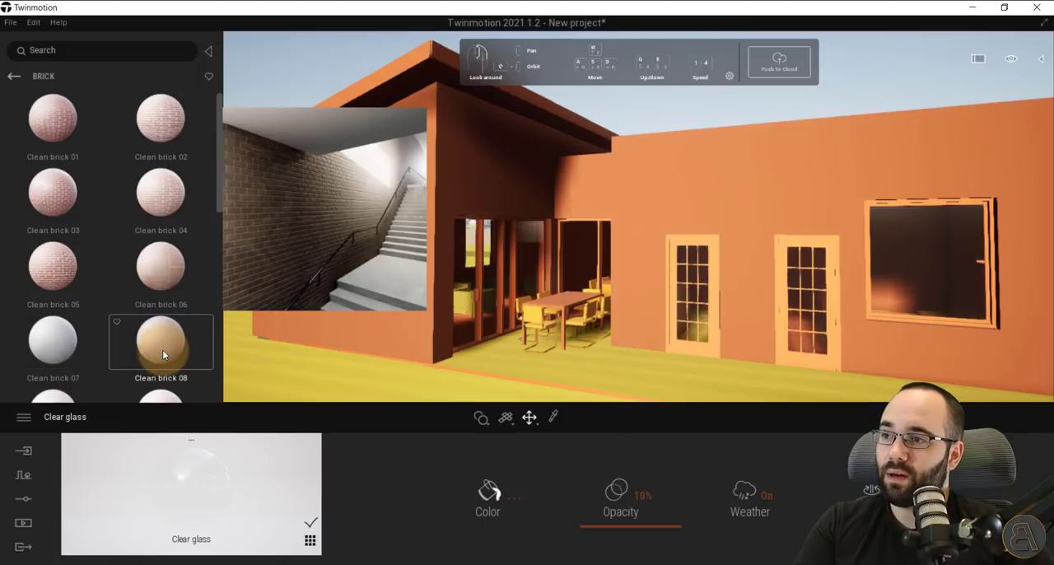
{"action": "left_click_drag", "start_coordinate": [163, 349], "coordinate": [680, 186]}
Set the scale of the wall's Clean brick 08 material to 10.00.
{"action": "scroll", "coordinate": [767, 207], "scroll_direction": "up", "scroll_amount": 2}
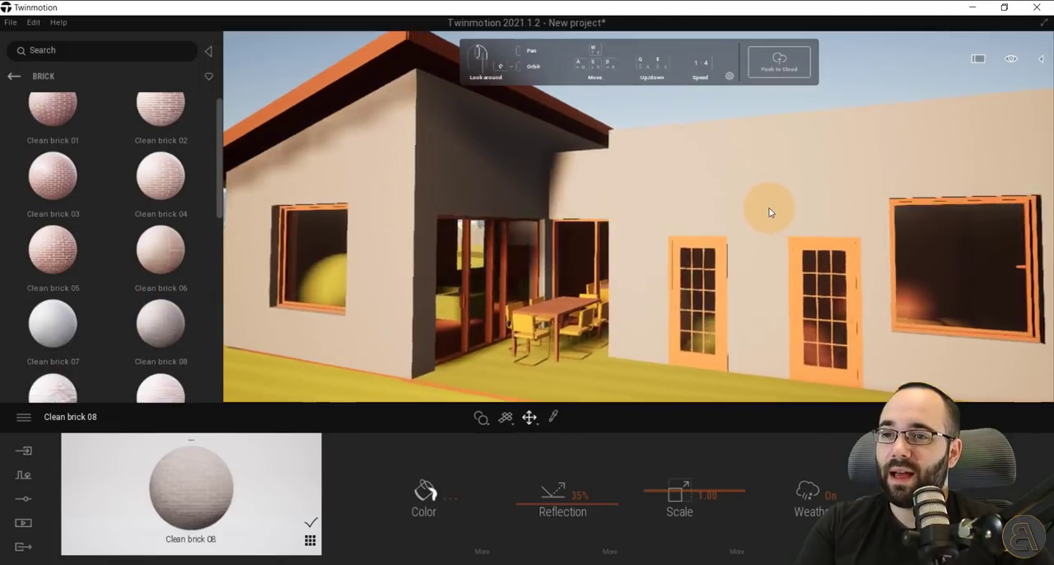
{"action": "scroll", "coordinate": [768, 211], "scroll_direction": "up", "scroll_amount": 3}
{"action": "scroll", "coordinate": [720, 217], "scroll_direction": "down", "scroll_amount": 1}
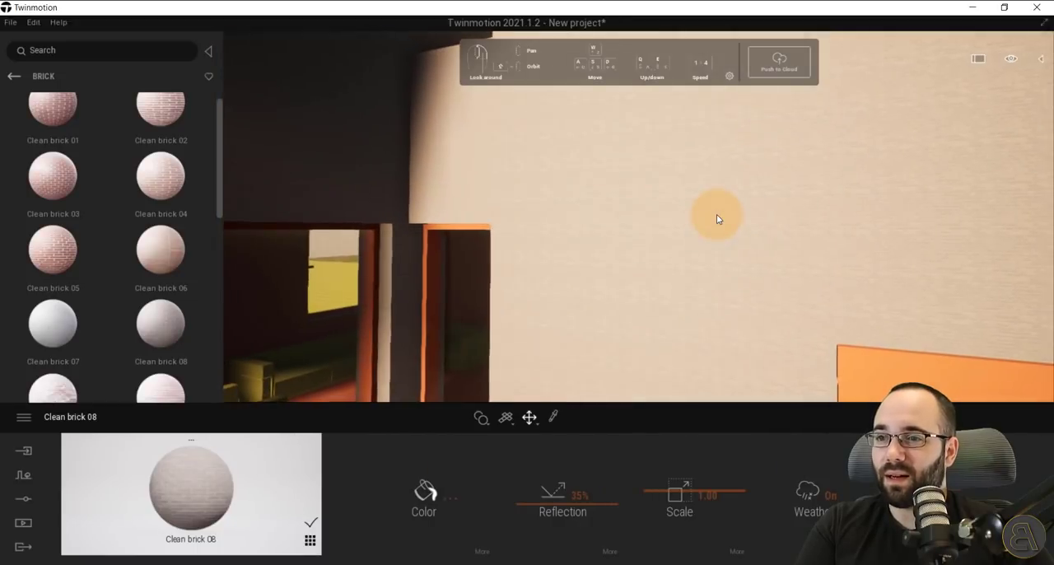
{"action": "scroll", "coordinate": [716, 219], "scroll_direction": "up", "scroll_amount": 2}
{"action": "scroll", "coordinate": [717, 218], "scroll_direction": "down", "scroll_amount": 1}
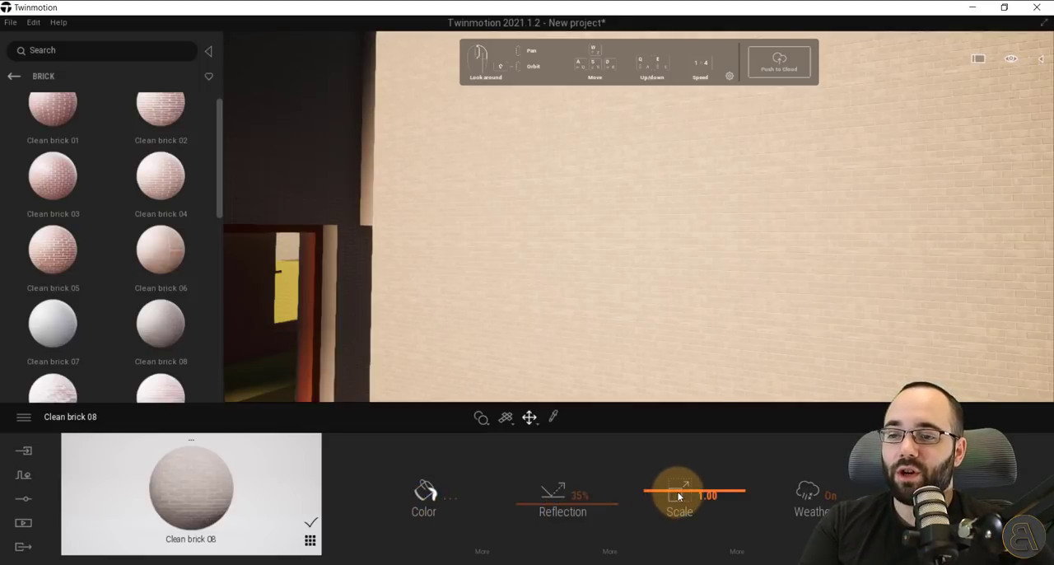
{"action": "left_click_drag", "start_coordinate": [678, 496], "coordinate": [687, 438]}
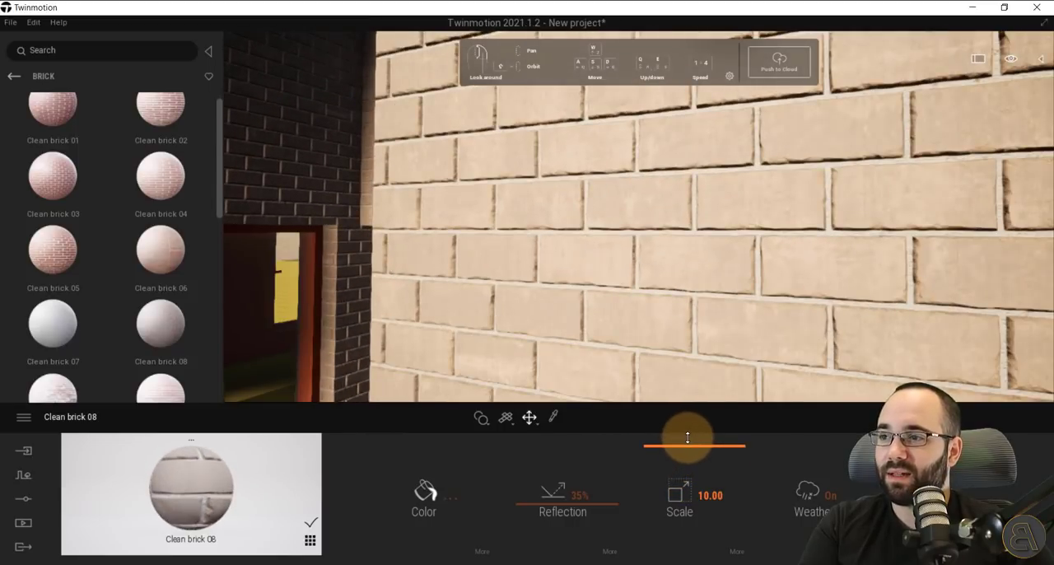
Try a scale above 10.00 for the wall's brick material and open its additional settings.
{"action": "scroll", "coordinate": [828, 336], "scroll_direction": "down", "scroll_amount": 4}
{"action": "scroll", "coordinate": [868, 306], "scroll_direction": "up", "scroll_amount": 1}
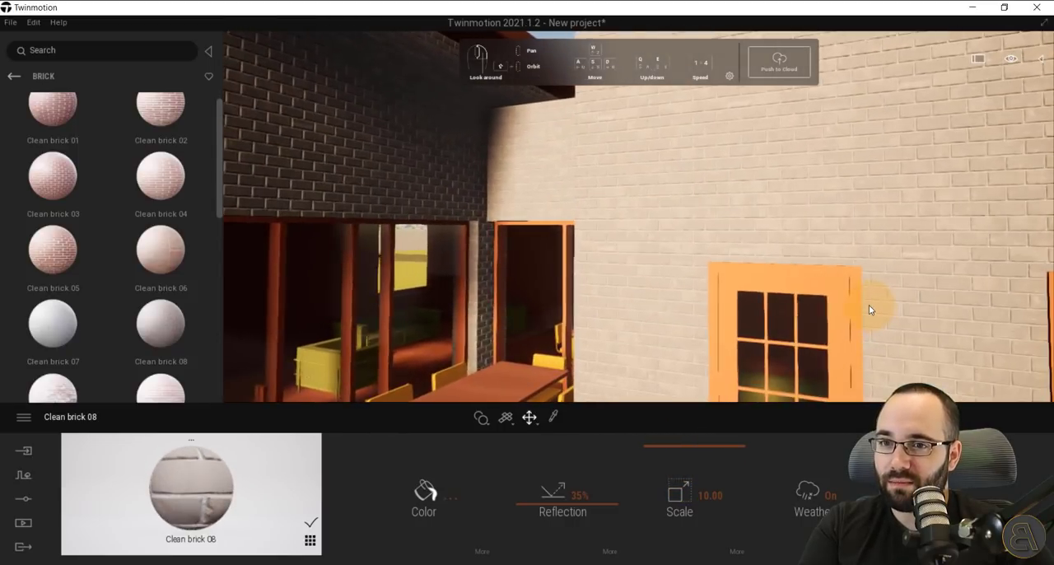
{"action": "scroll", "coordinate": [869, 305], "scroll_direction": "down", "scroll_amount": 3}
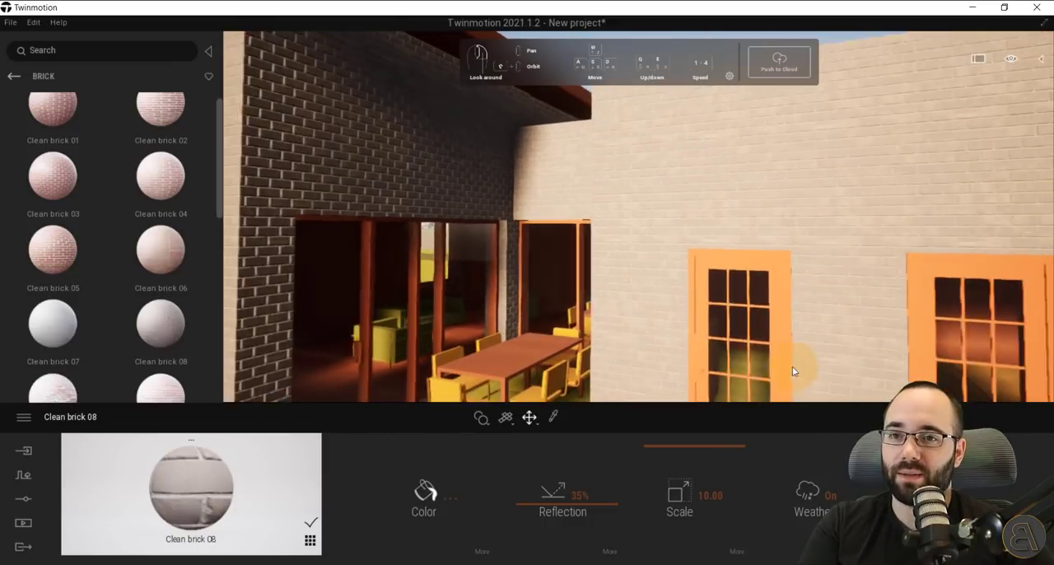
{"action": "left_click", "coordinate": [693, 446]}
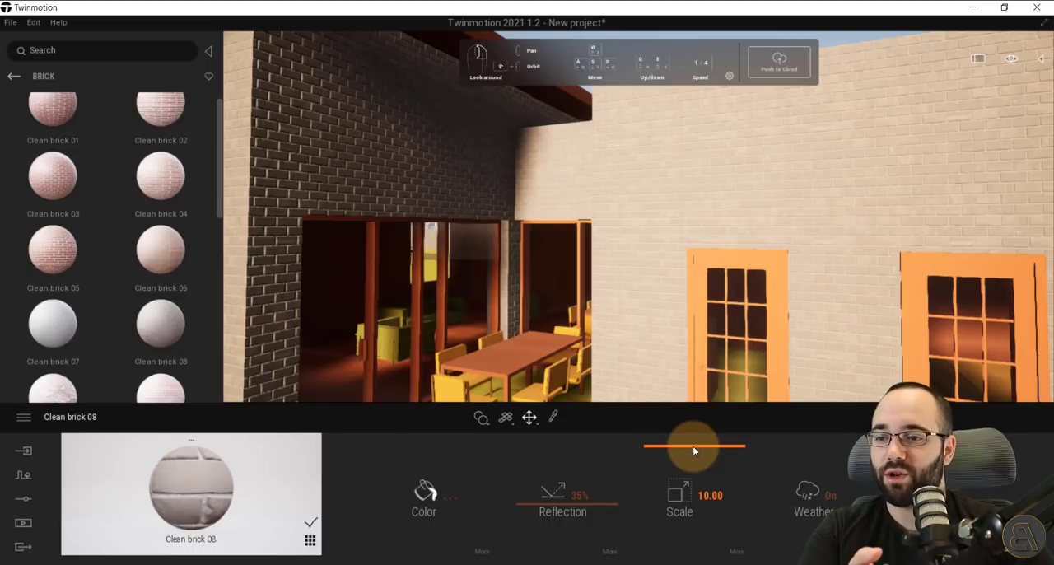
{"action": "left_click_drag", "start_coordinate": [694, 447], "coordinate": [693, 419]}
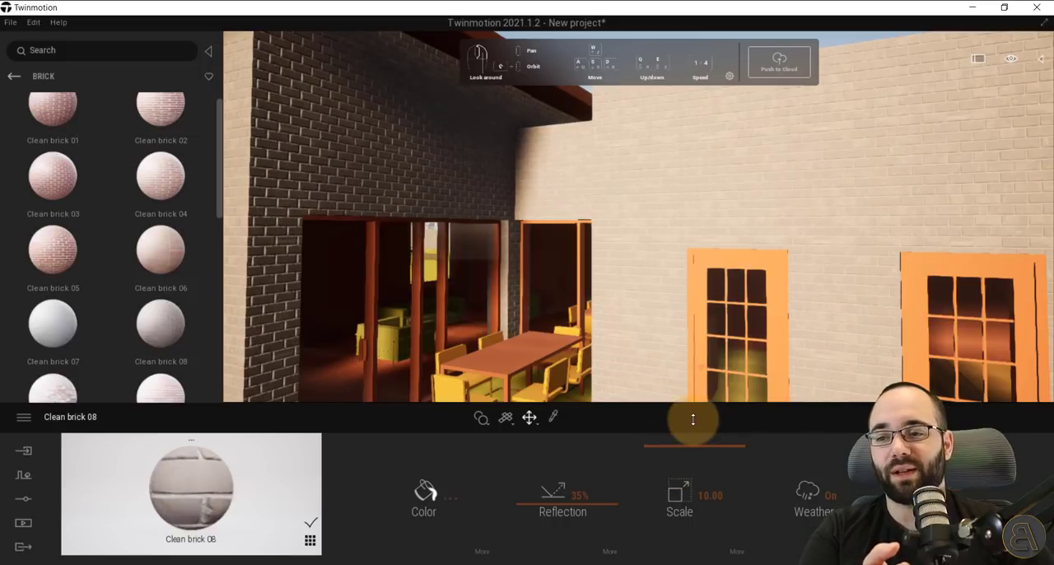
{"action": "left_click", "coordinate": [708, 495]}
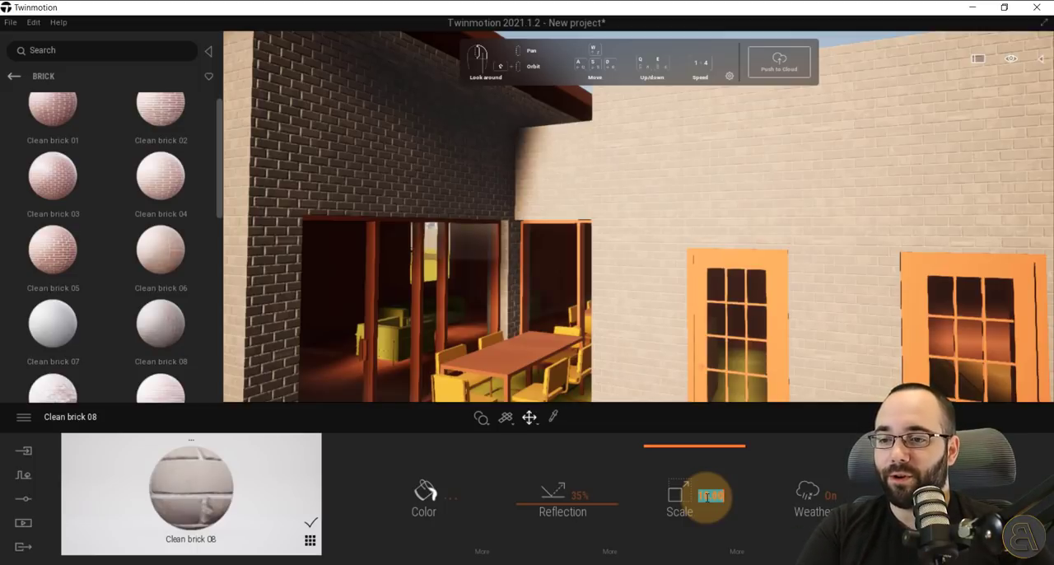
{"action": "key", "text": "Return"}
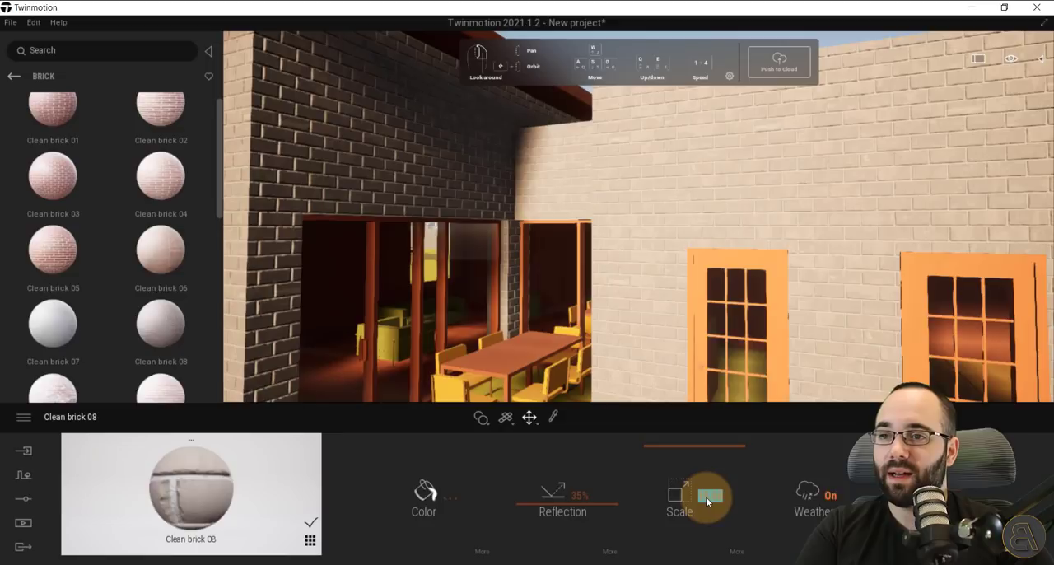
{"action": "left_click_drag", "start_coordinate": [718, 449], "coordinate": [720, 425]}
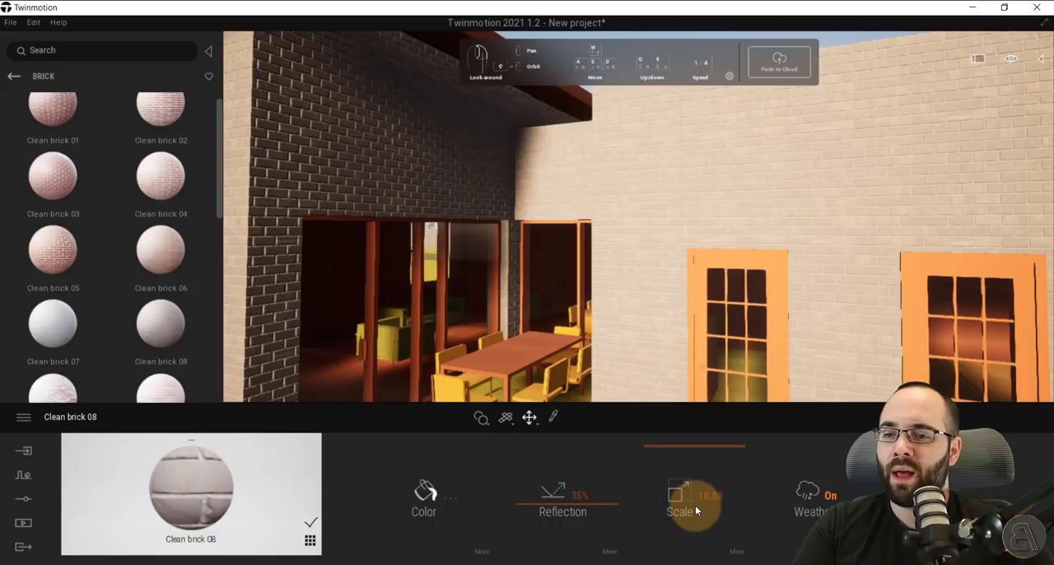
{"action": "left_click", "coordinate": [937, 496]}
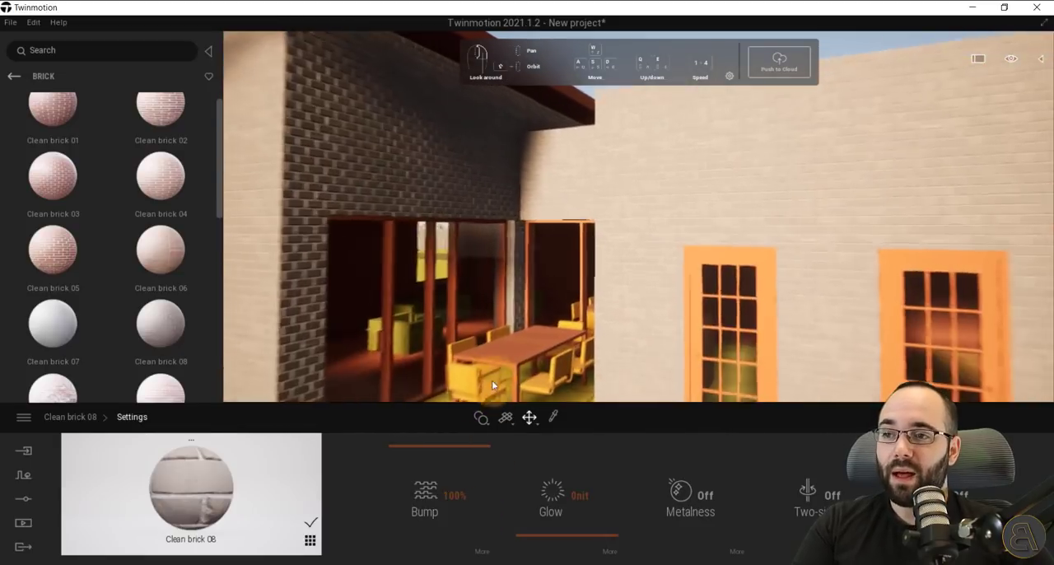
Apply the Oak 03 G material from the Wood category to the frames of the two glazed doors.
{"action": "middle_click_drag", "start_coordinate": [495, 351], "coordinate": [486, 238]}
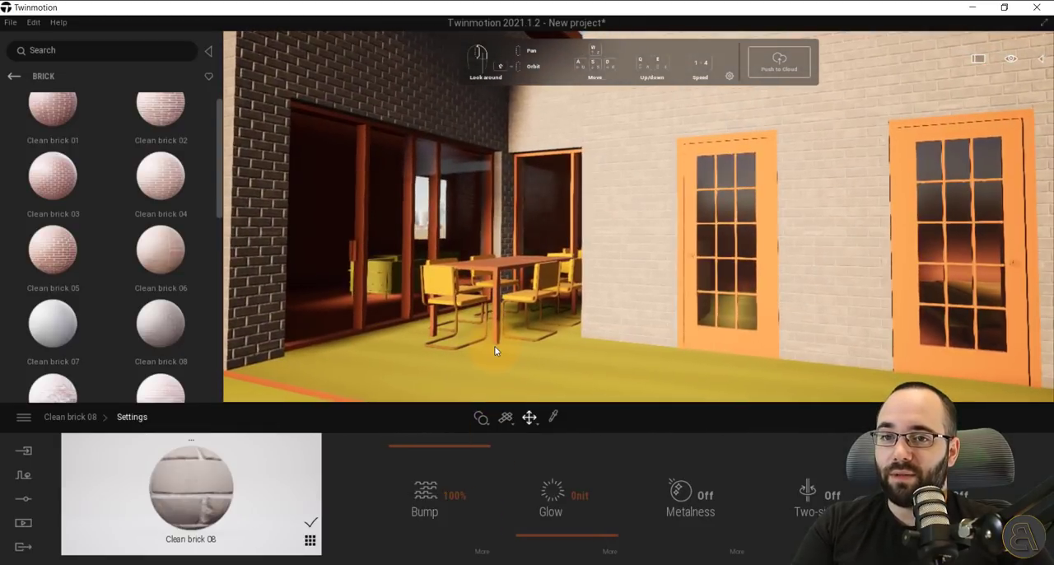
{"action": "left_click", "coordinate": [14, 77]}
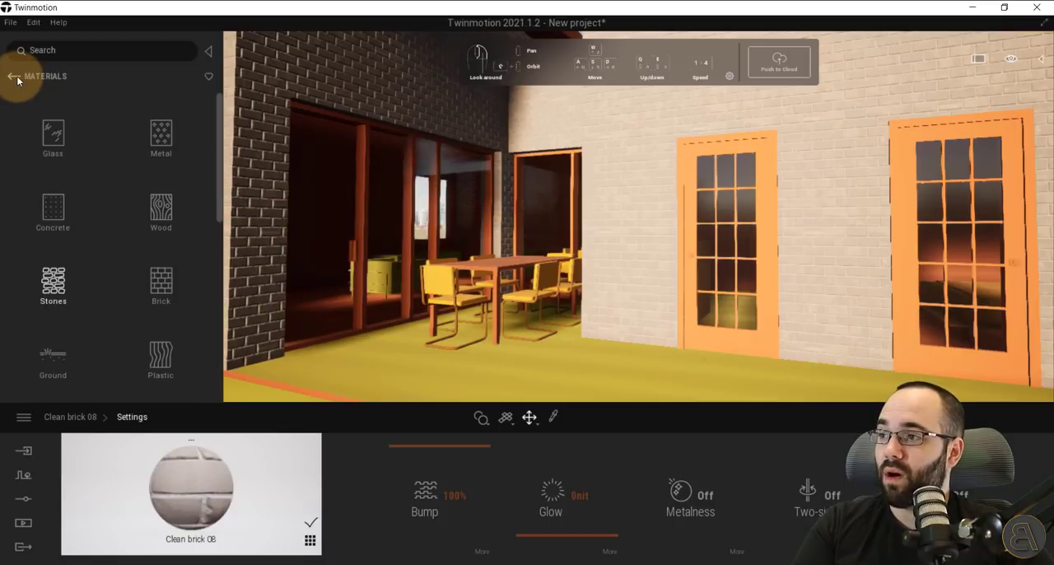
{"action": "left_click", "coordinate": [154, 214]}
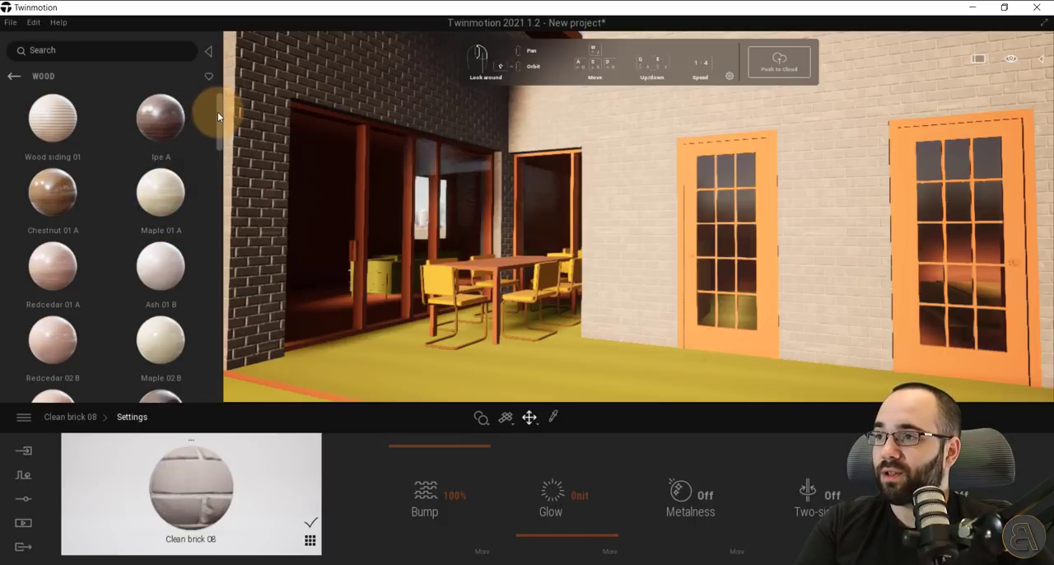
{"action": "scroll", "coordinate": [218, 111], "scroll_direction": "down", "scroll_amount": 1}
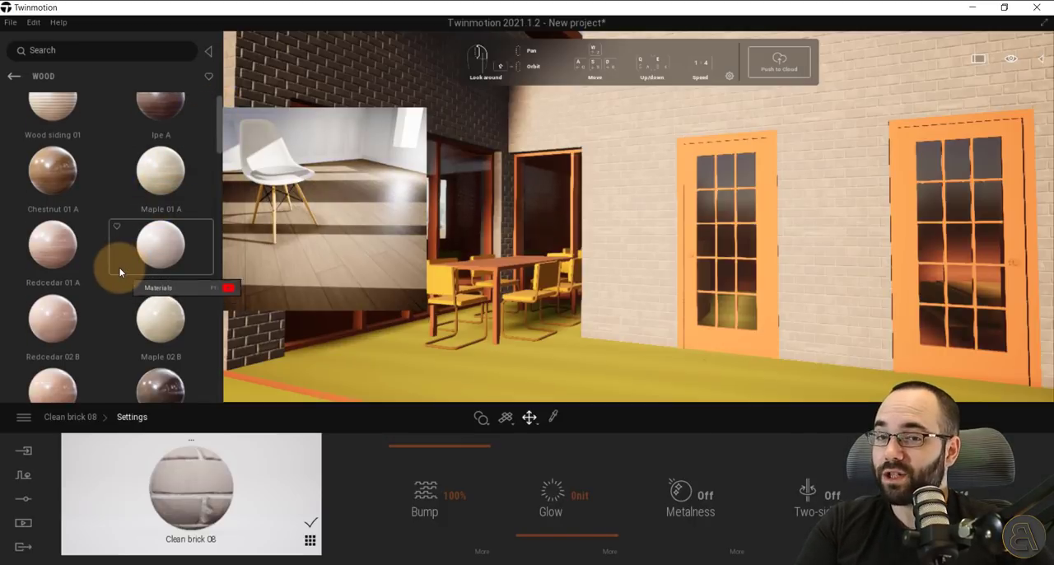
{"action": "left_click_drag", "start_coordinate": [219, 150], "coordinate": [223, 279]}
{"action": "mouse_move", "coordinate": [162, 232]}
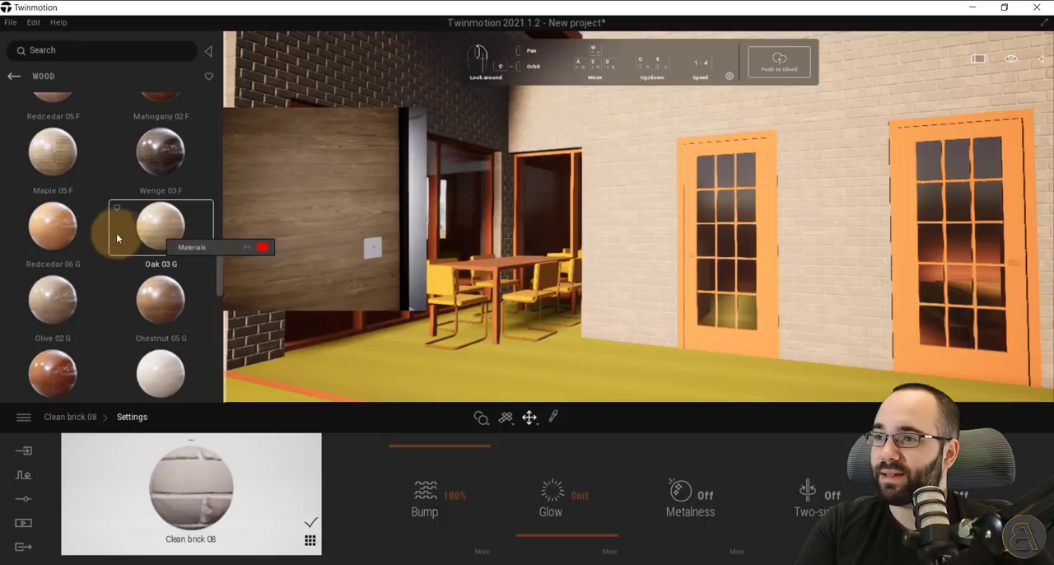
{"action": "left_click_drag", "start_coordinate": [117, 236], "coordinate": [731, 347]}
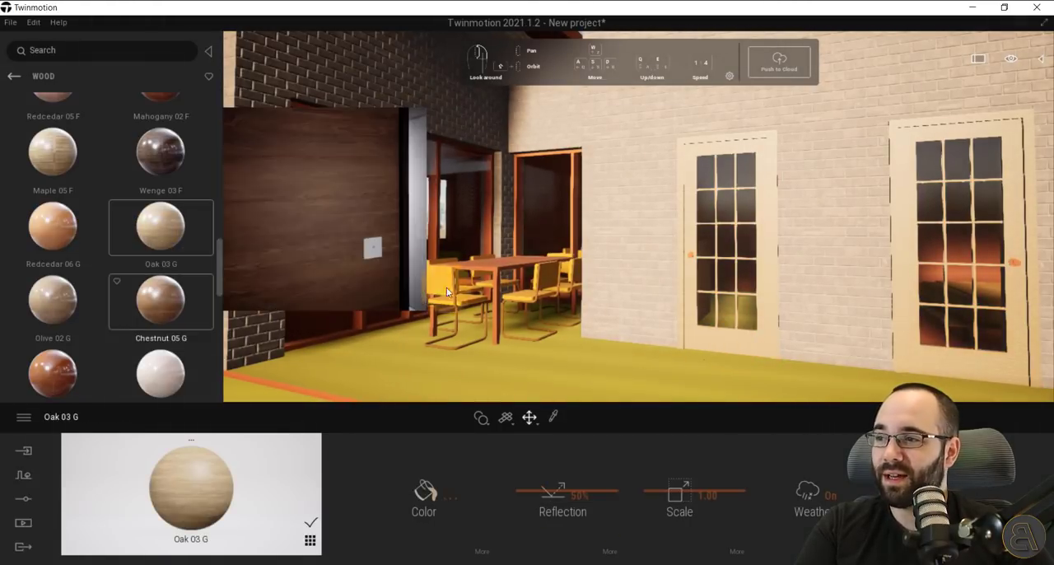
Apply Oak 03 G to the outdoor dining table and set the wood material's scale to 10.00.
{"action": "left_click_drag", "start_coordinate": [162, 232], "coordinate": [501, 268]}
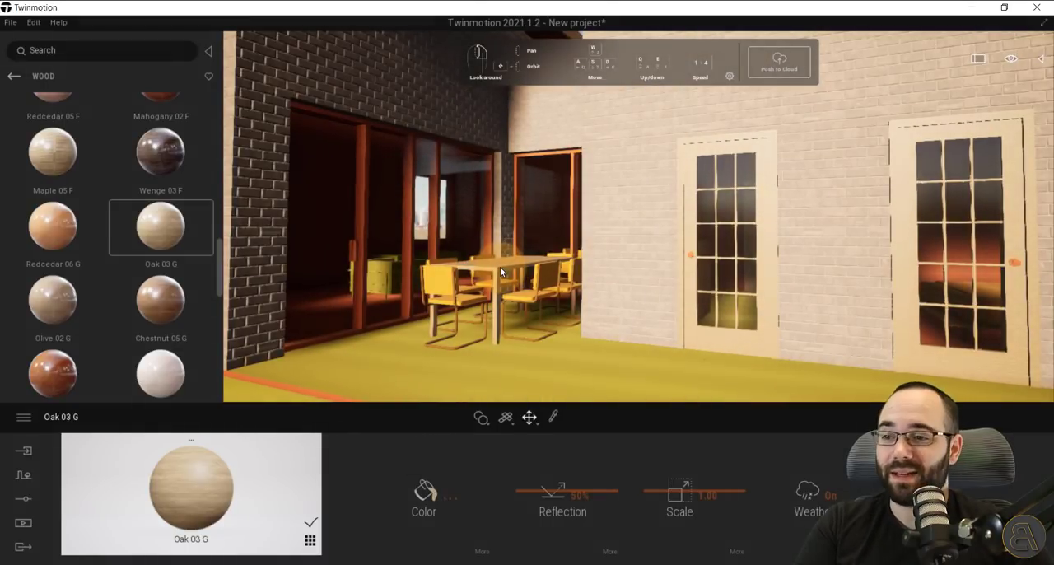
{"action": "left_click_drag", "start_coordinate": [676, 488], "coordinate": [678, 446]}
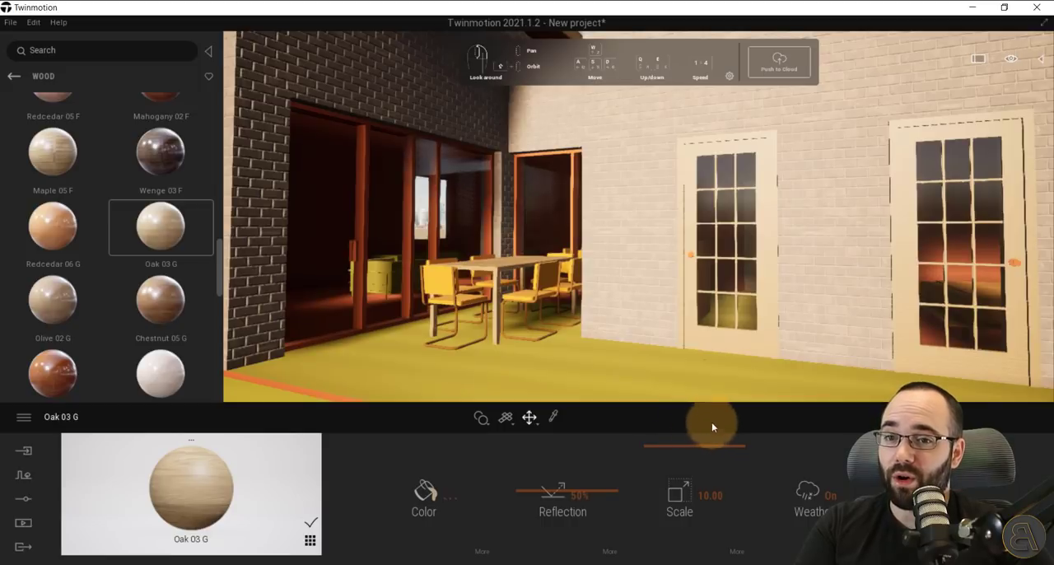
{"action": "scroll", "coordinate": [820, 355], "scroll_direction": "up", "scroll_amount": 3}
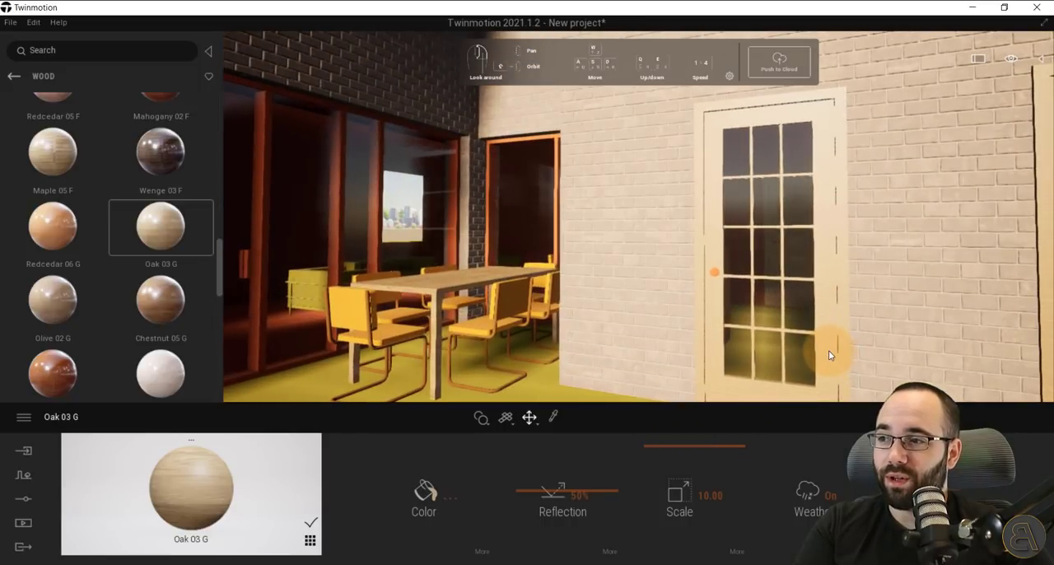
{"action": "scroll", "coordinate": [861, 362], "scroll_direction": "up", "scroll_amount": 2}
{"action": "middle_click_drag", "start_coordinate": [863, 362], "coordinate": [865, 363]}
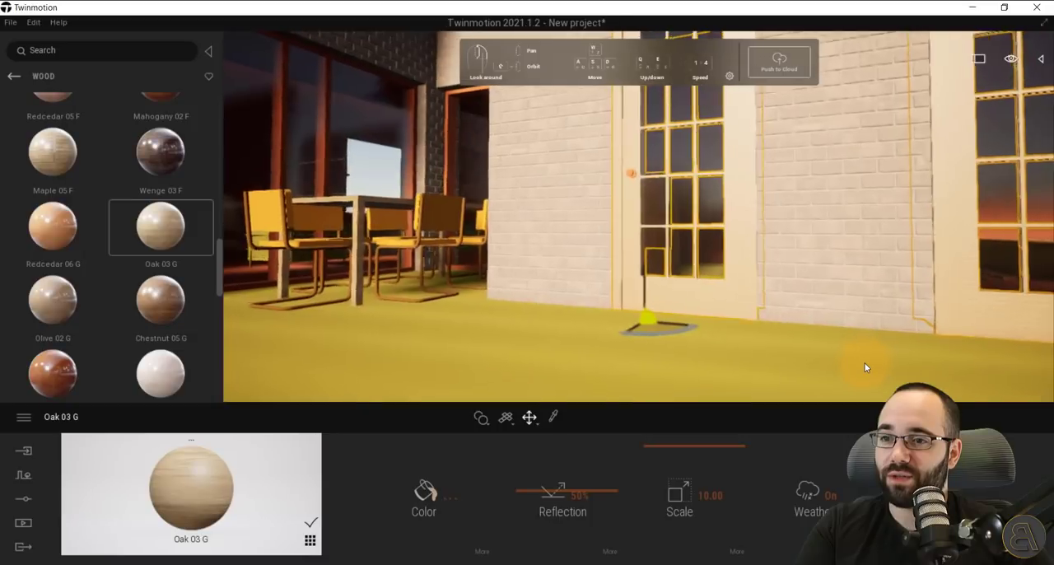
Apply the Brushed aluminium 01 material from the Metal category to the red frames of the windows and sliding glass doors.
{"action": "scroll", "coordinate": [865, 363], "scroll_direction": "up", "scroll_amount": 5}
{"action": "scroll", "coordinate": [865, 367], "scroll_direction": "down", "scroll_amount": 3}
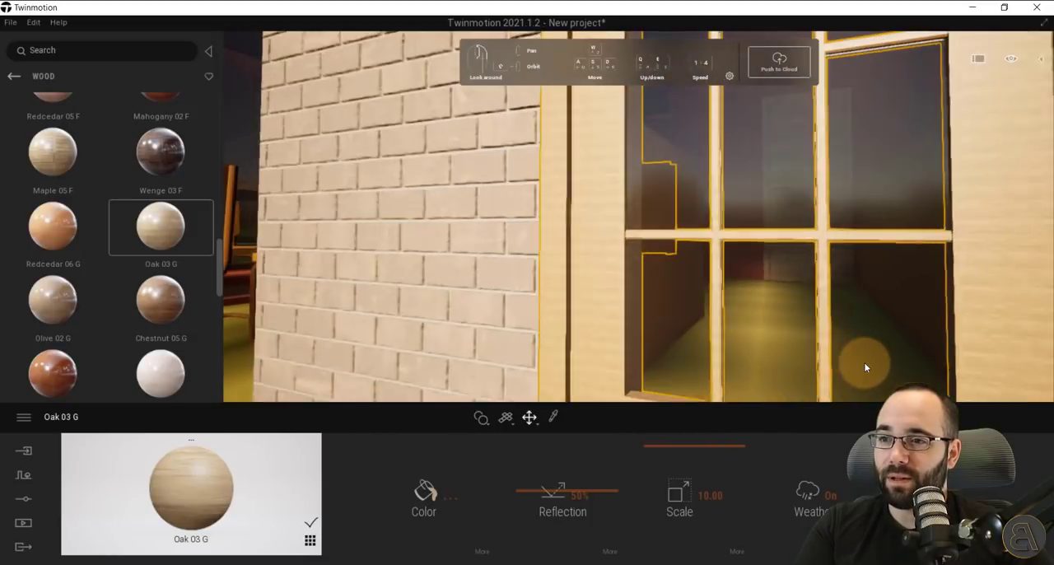
{"action": "scroll", "coordinate": [861, 365], "scroll_direction": "down", "scroll_amount": 4}
{"action": "middle_click_drag", "start_coordinate": [622, 274], "coordinate": [622, 274]}
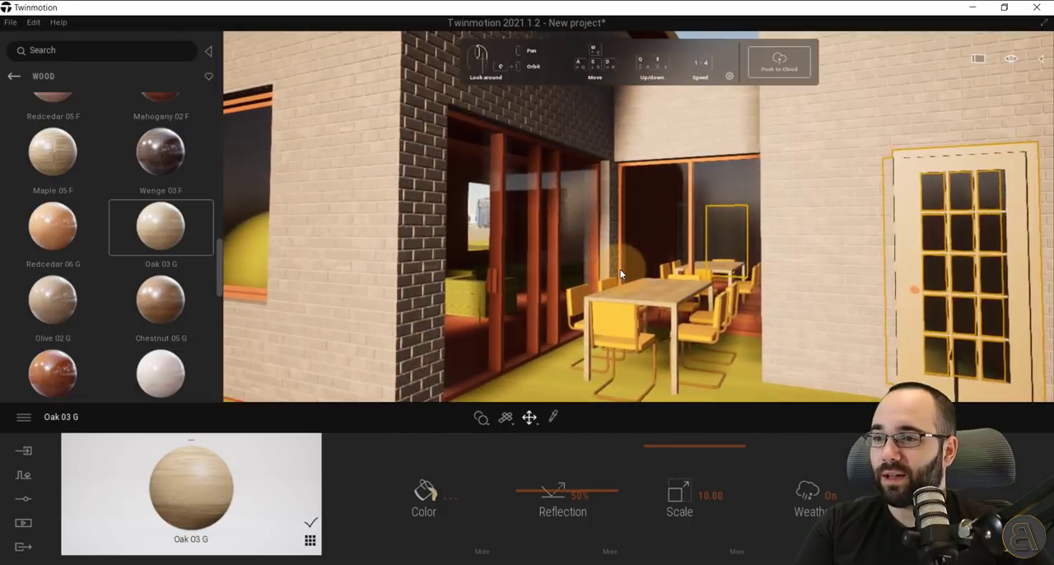
{"action": "scroll", "coordinate": [621, 273], "scroll_direction": "up", "scroll_amount": 3}
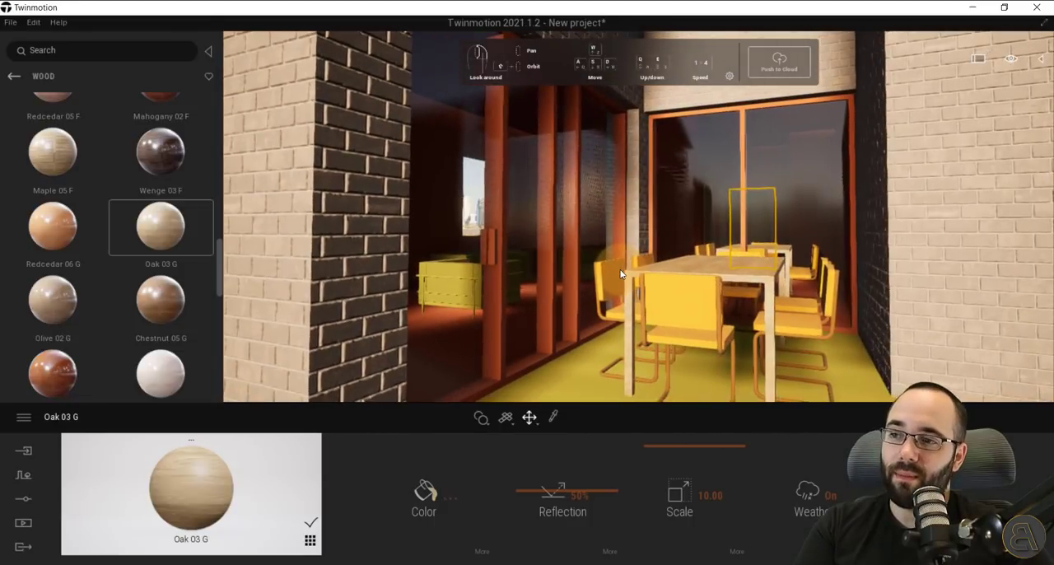
{"action": "left_click", "coordinate": [15, 76]}
{"action": "left_click", "coordinate": [137, 134]}
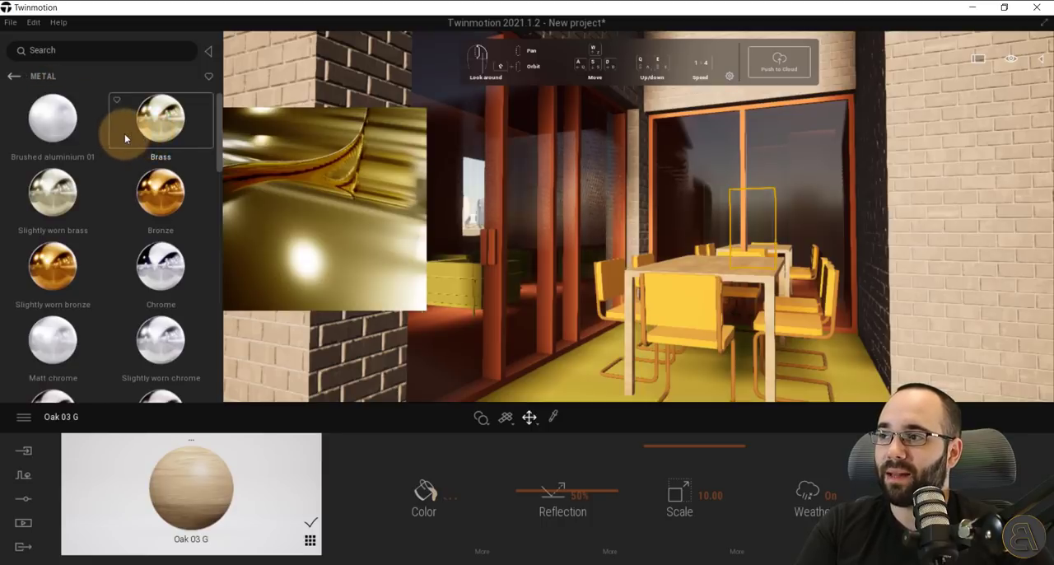
{"action": "mouse_move", "coordinate": [217, 131]}
{"action": "left_mouse_down"}
{"action": "mouse_move", "coordinate": [556, 290]}
{"action": "mouse_move", "coordinate": [506, 252]}
{"action": "left_mouse_up"}
Examine the aluminium frames, wooden doors and brick walls around the terrace from several angles.
{"action": "scroll", "coordinate": [575, 231], "scroll_direction": "down", "scroll_amount": 5}
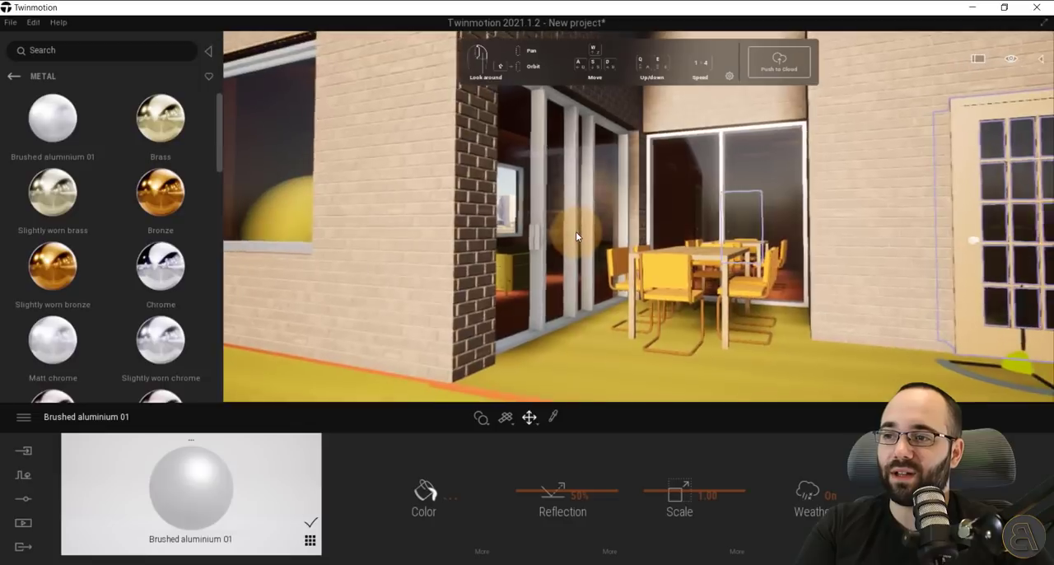
{"action": "right_click_drag", "start_coordinate": [828, 228], "coordinate": [828, 227]}
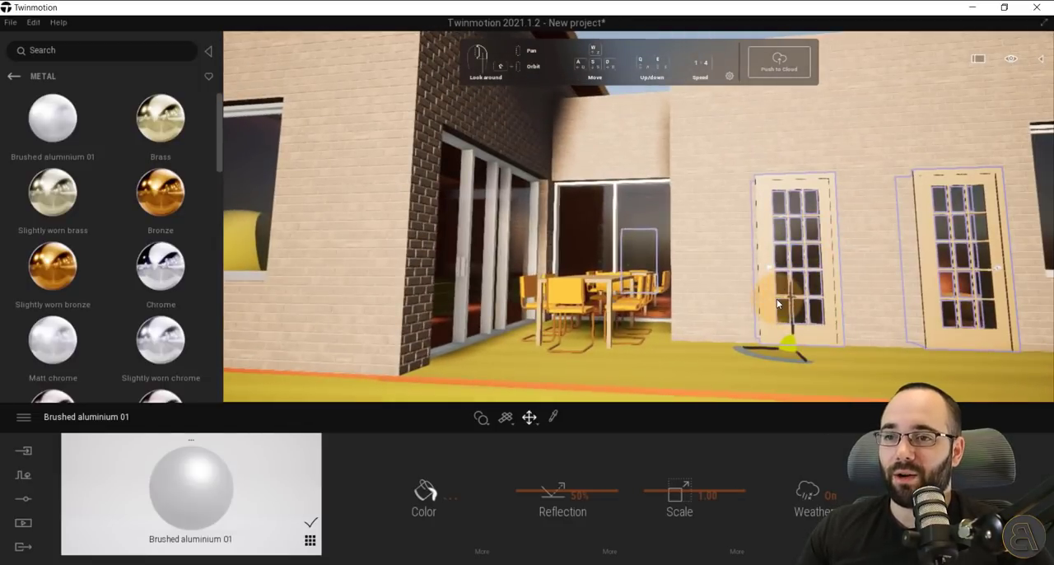
{"action": "right_click_drag", "start_coordinate": [777, 304], "coordinate": [777, 304]}
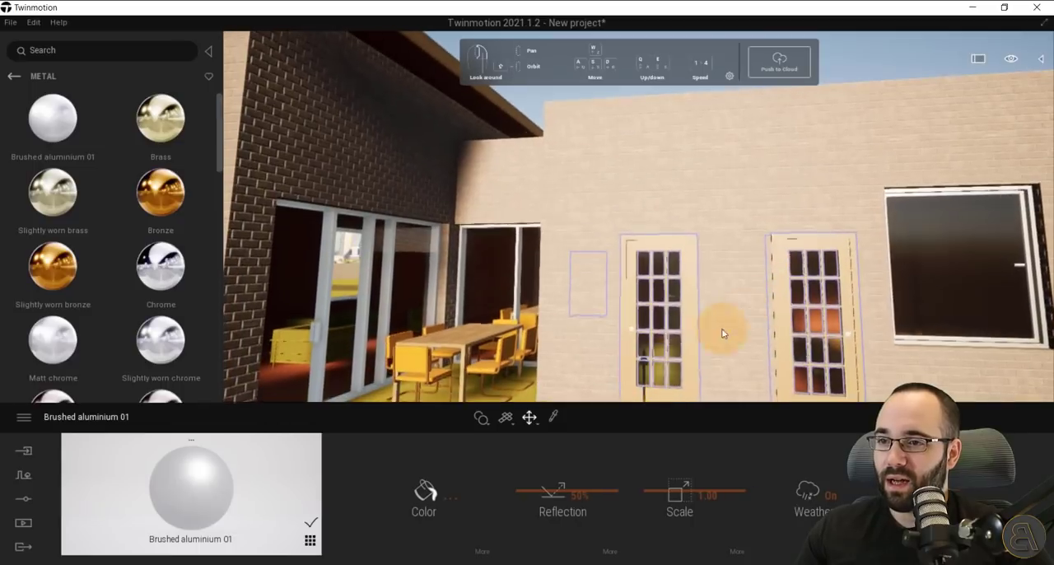
{"action": "middle_click_drag", "start_coordinate": [713, 308], "coordinate": [713, 308], "text": "shift"}
{"action": "middle_click_drag", "start_coordinate": [777, 291], "coordinate": [776, 291], "text": "shift"}
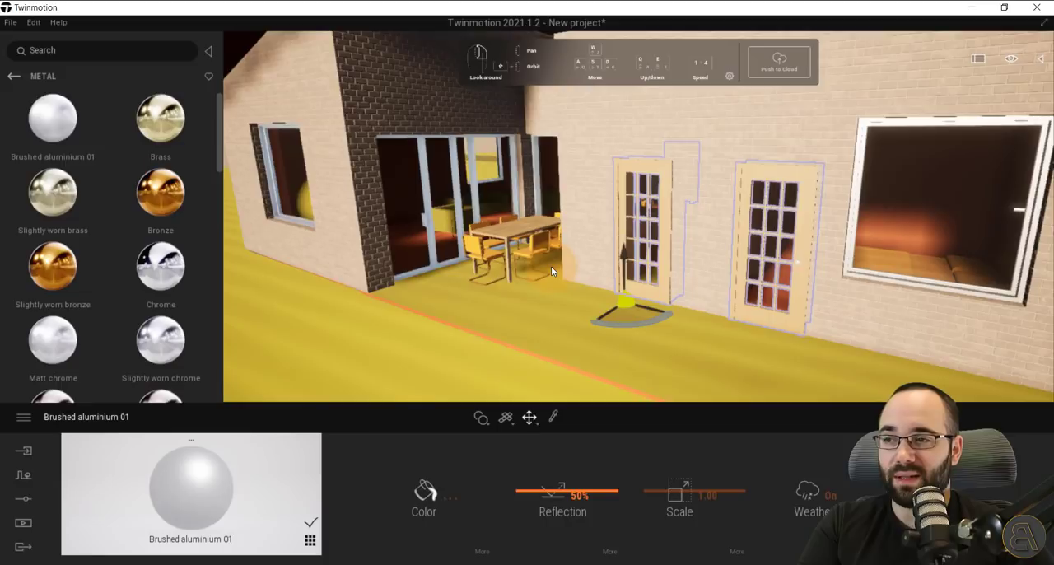
{"action": "scroll", "coordinate": [595, 239], "scroll_direction": "down", "scroll_amount": 5}
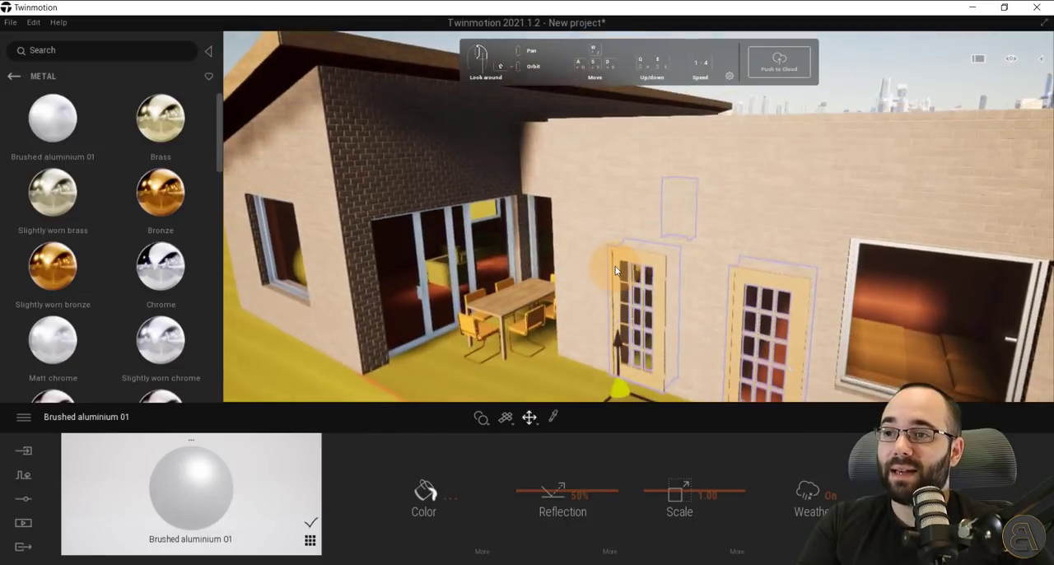
{"action": "scroll", "coordinate": [595, 239], "scroll_direction": "up", "scroll_amount": 1}
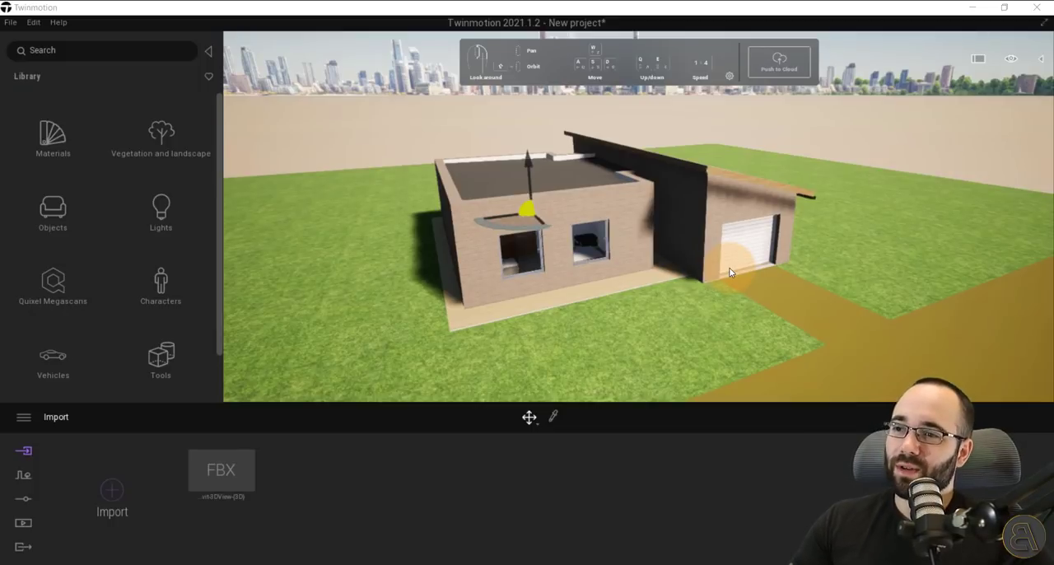
Apply Asphalt 4 from the man-made ground materials to the driveway and road, and set its scale to 10.00.
{"action": "mouse_move", "coordinate": [618, 331]}
{"action": "right_mouse_down"}
{"action": "mouse_move", "coordinate": [623, 321]}
{"action": "mouse_move", "coordinate": [605, 327]}
{"action": "right_mouse_up"}
{"action": "scroll", "coordinate": [607, 328], "scroll_direction": "up", "scroll_amount": 4}
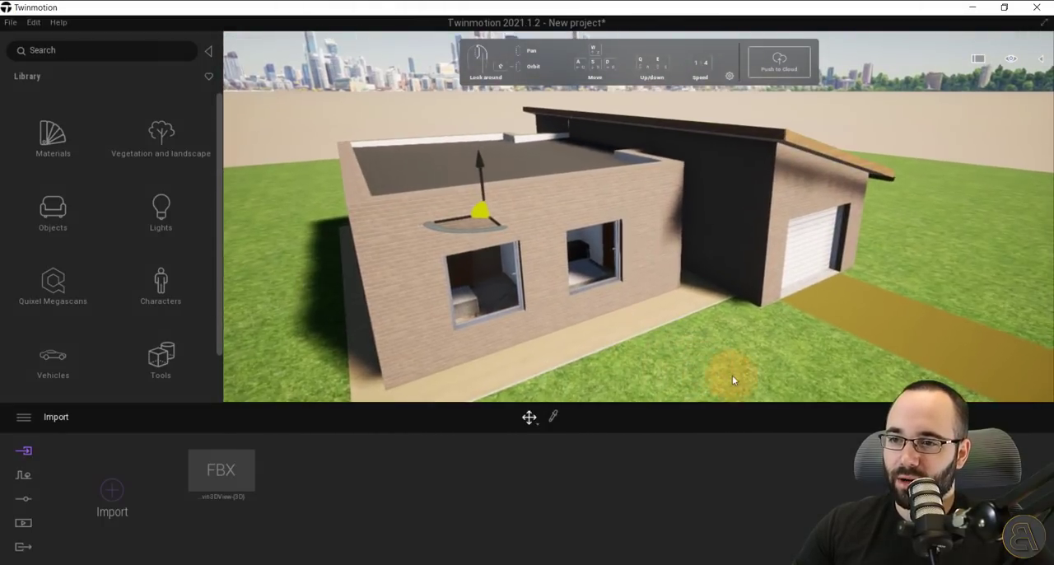
{"action": "right_click_drag", "start_coordinate": [732, 376], "coordinate": [717, 339]}
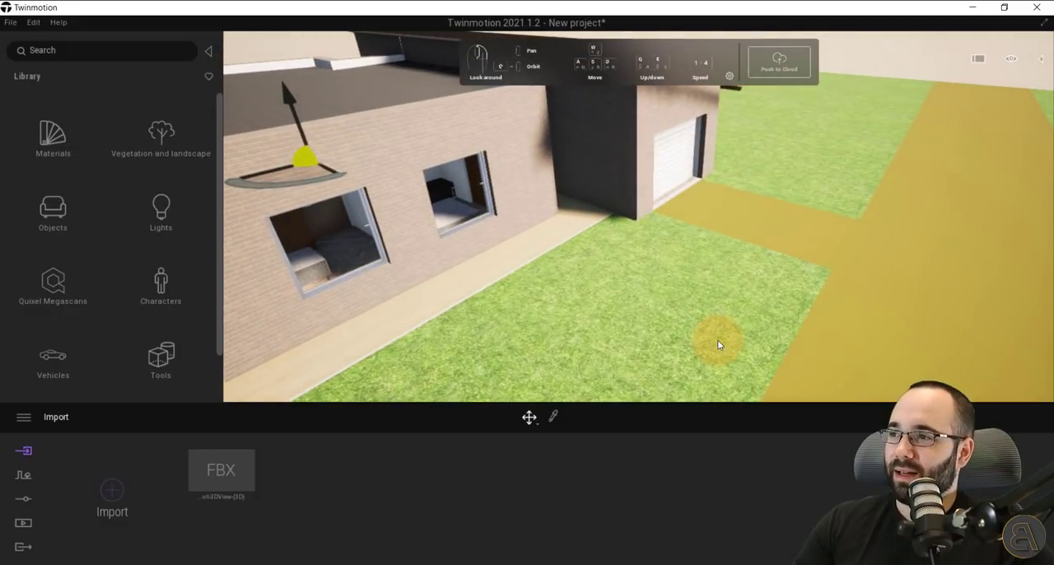
{"action": "left_click", "coordinate": [66, 142]}
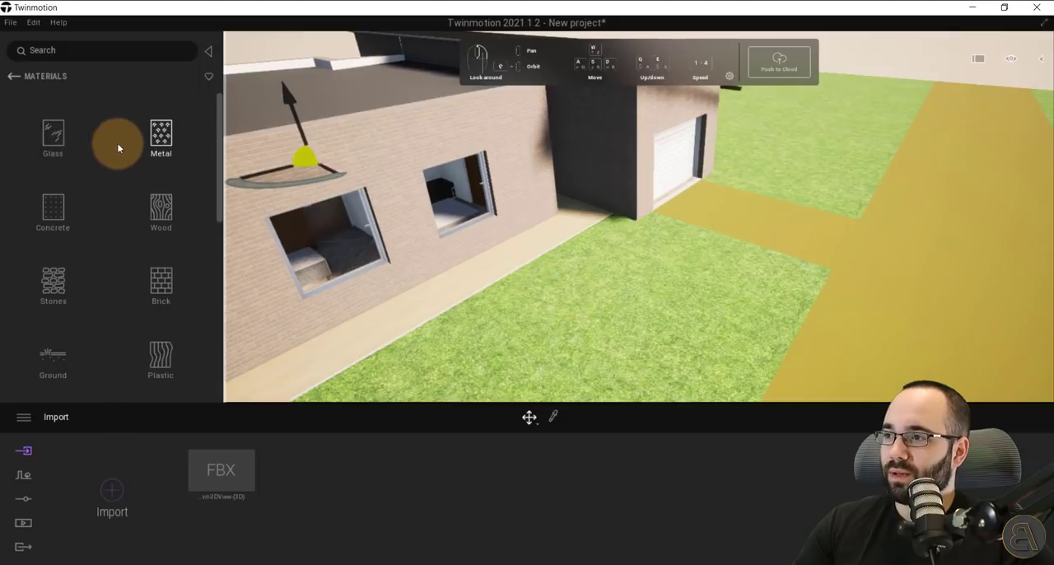
{"action": "left_click_drag", "start_coordinate": [218, 142], "coordinate": [216, 186]}
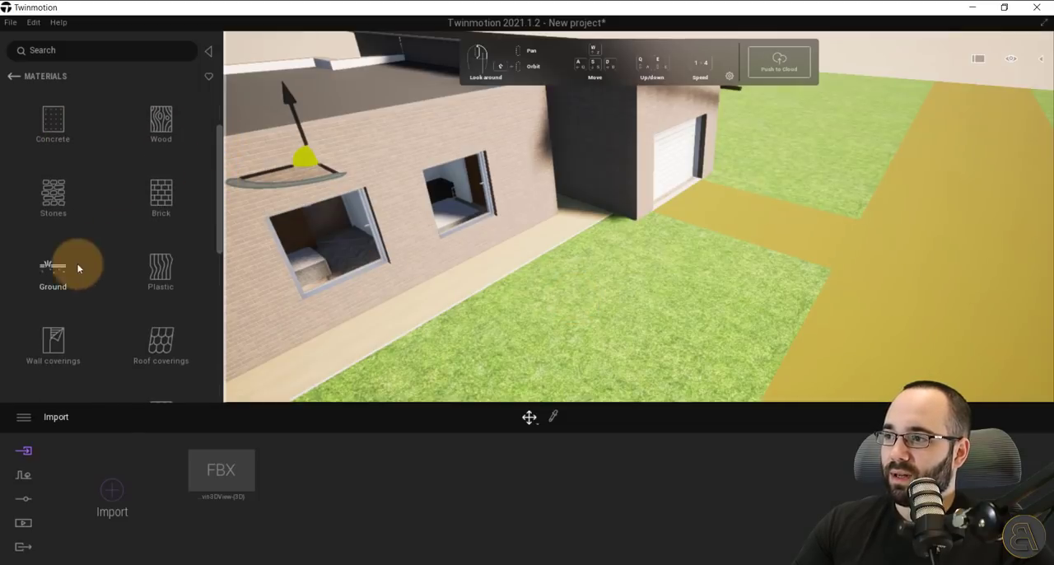
{"action": "left_click", "coordinate": [78, 269]}
{"action": "left_click", "coordinate": [58, 144]}
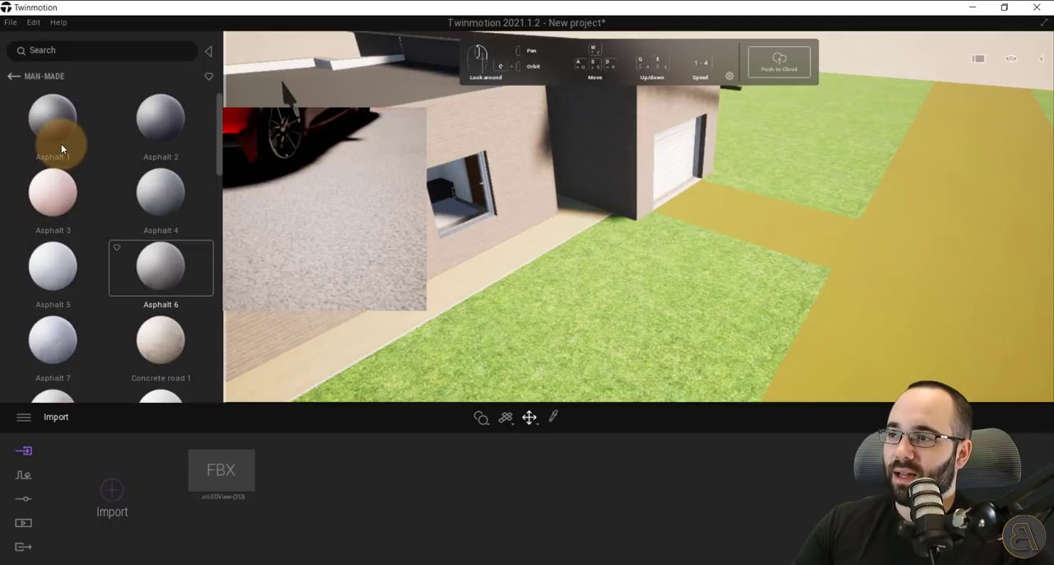
{"action": "left_click_drag", "start_coordinate": [145, 337], "coordinate": [178, 345]}
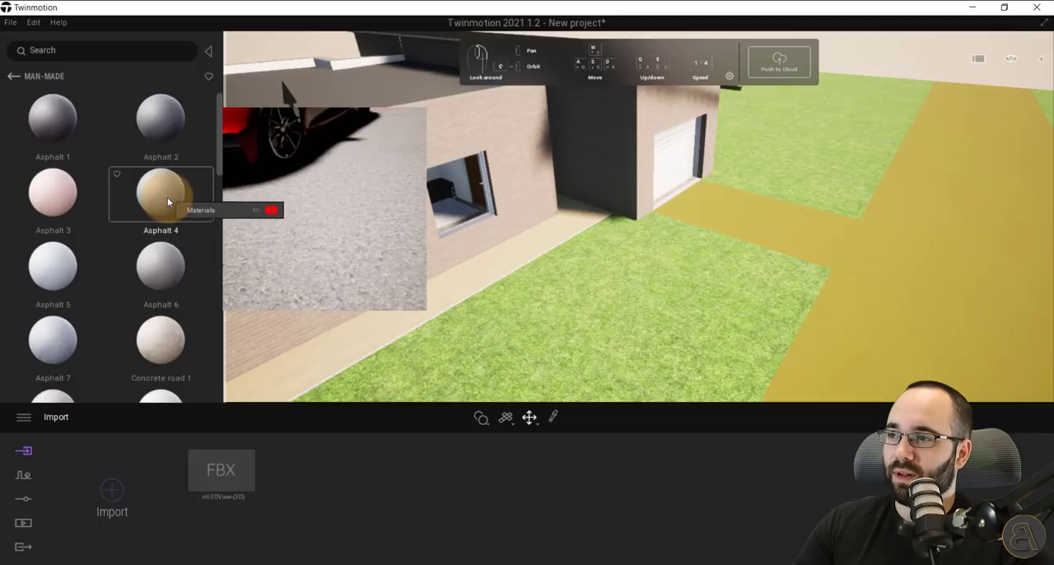
{"action": "left_click_drag", "start_coordinate": [167, 201], "coordinate": [892, 263]}
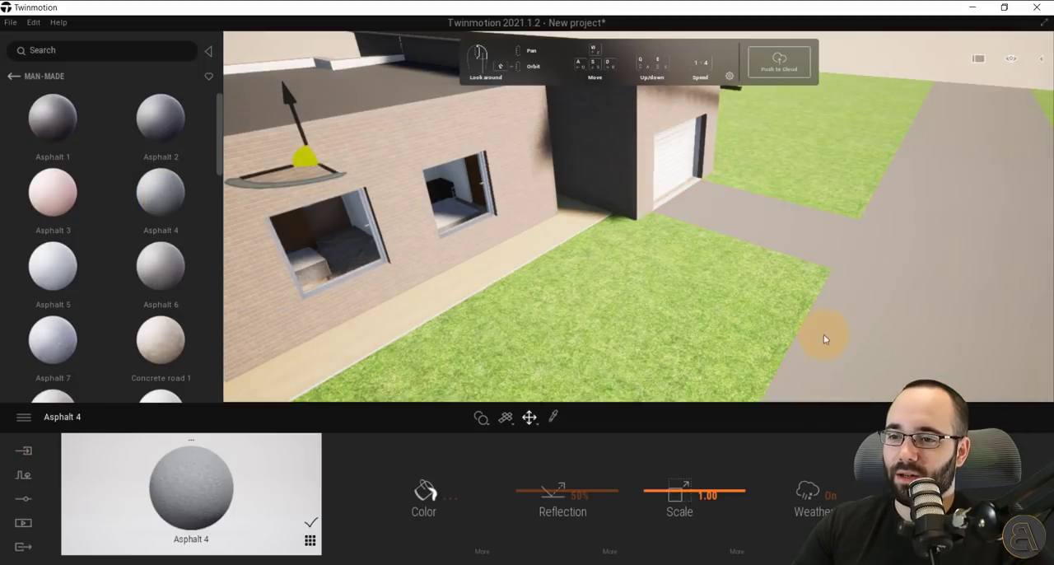
{"action": "left_click_drag", "start_coordinate": [683, 484], "coordinate": [794, 276]}
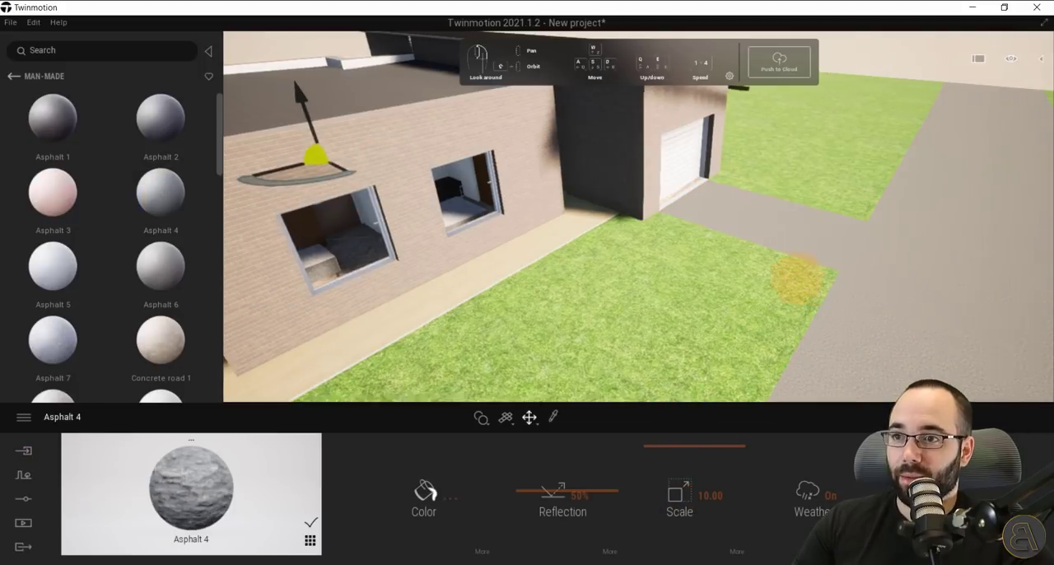
{"action": "right_click_drag", "start_coordinate": [797, 278], "coordinate": [799, 272]}
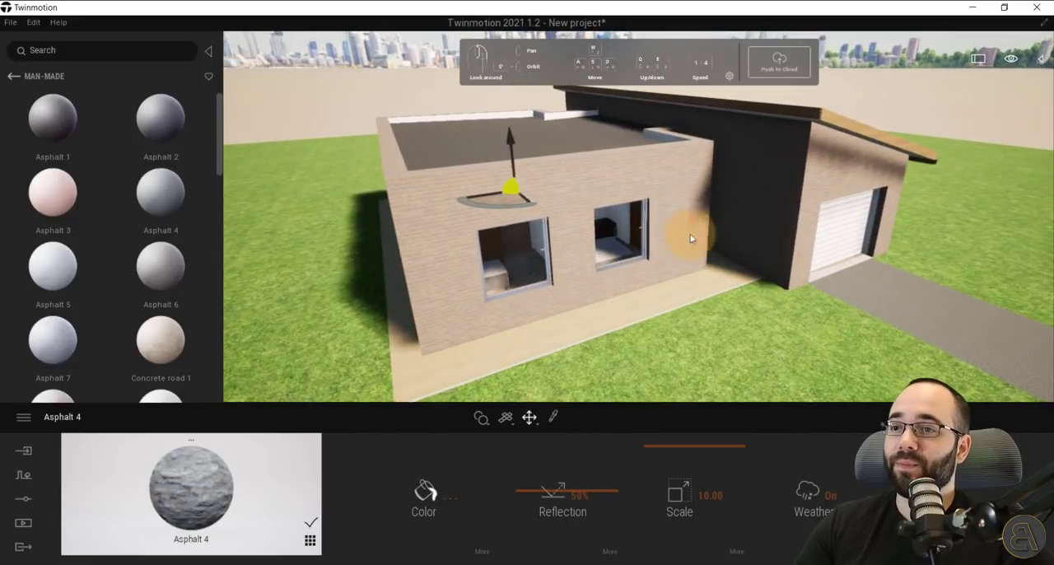
Open the Trees category of the Vegetation and landscape library and browse its species.
{"action": "left_click", "coordinate": [554, 183]}
{"action": "scroll", "coordinate": [576, 202], "scroll_direction": "down", "scroll_amount": 5}
{"action": "middle_click_drag", "start_coordinate": [611, 242], "coordinate": [642, 303], "text": "shift"}
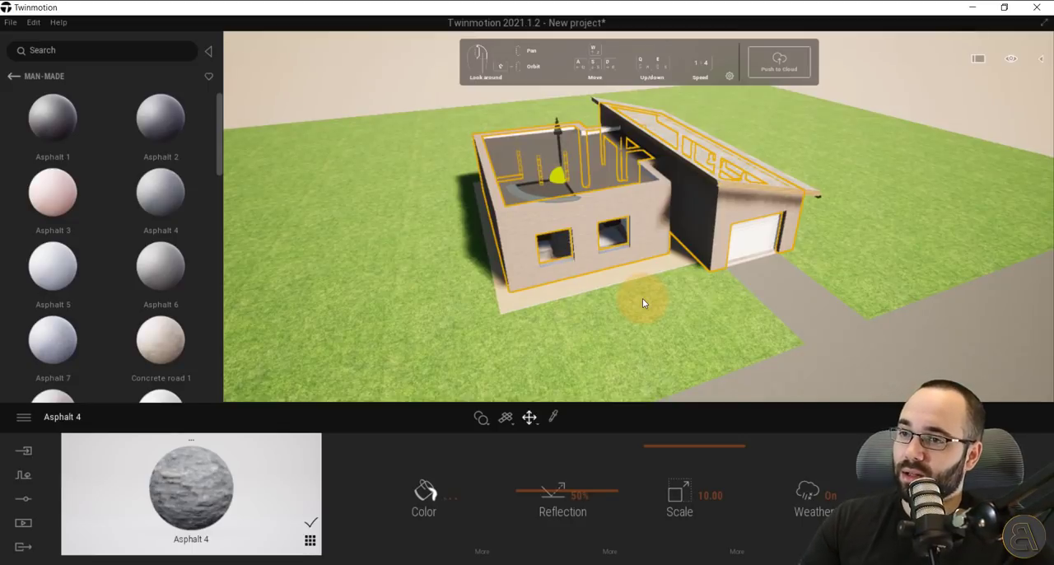
{"action": "middle_click_drag", "start_coordinate": [643, 298], "coordinate": [640, 275]}
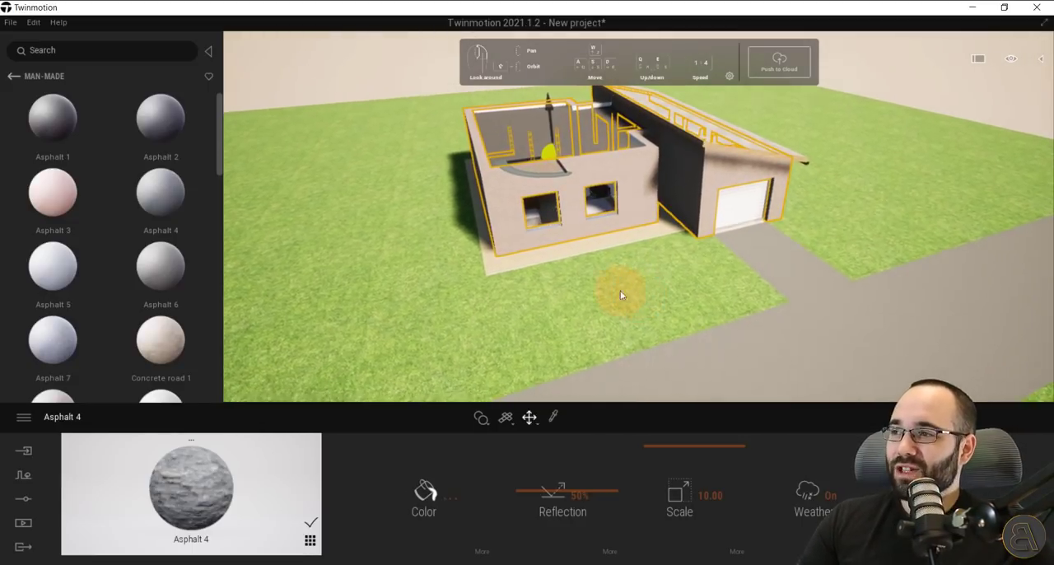
{"action": "left_click", "coordinate": [14, 78]}
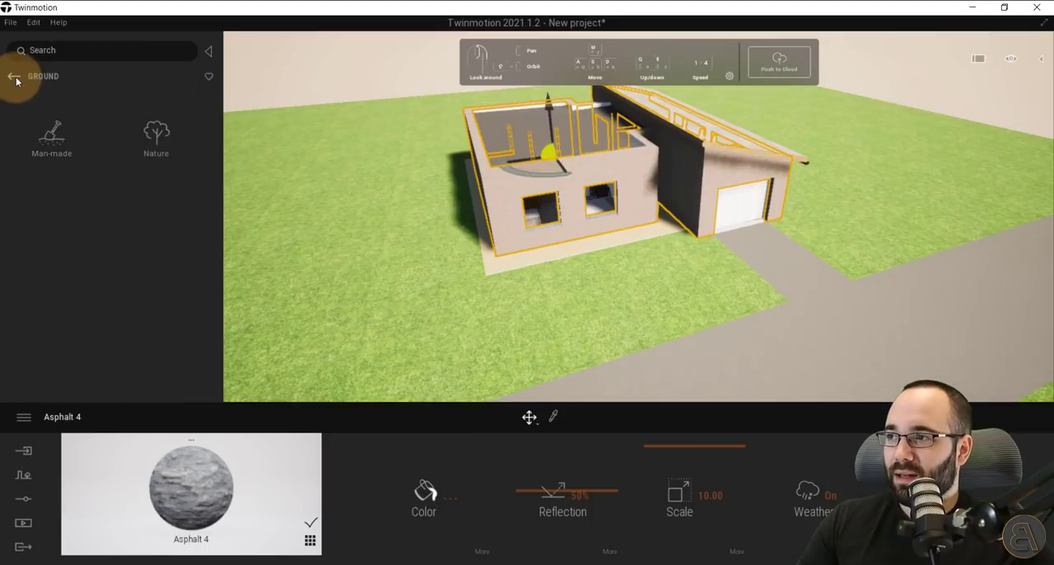
{"action": "left_click", "coordinate": [14, 77]}
{"action": "left_click", "coordinate": [14, 77]}
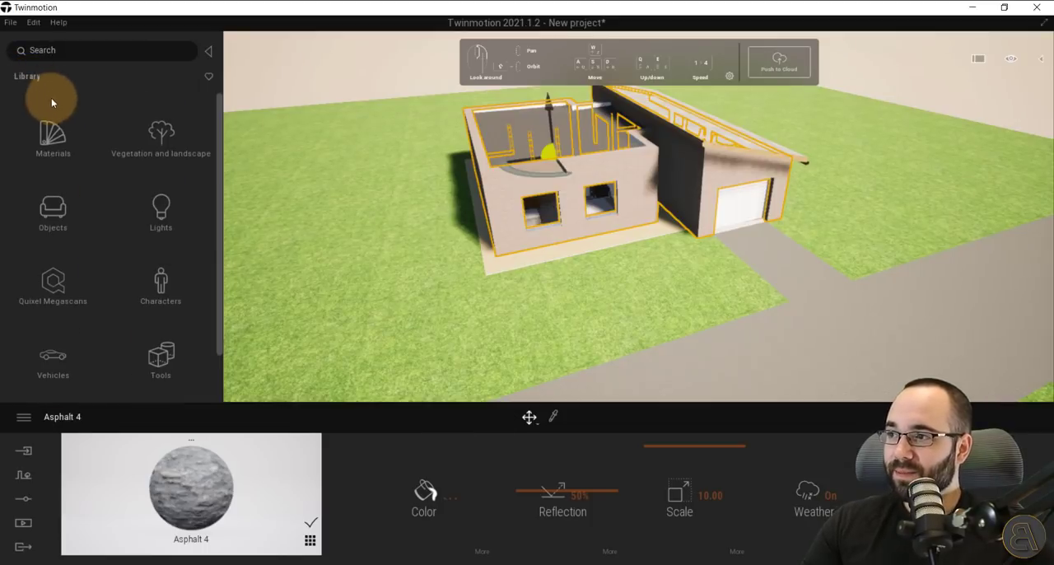
{"action": "left_click", "coordinate": [147, 155]}
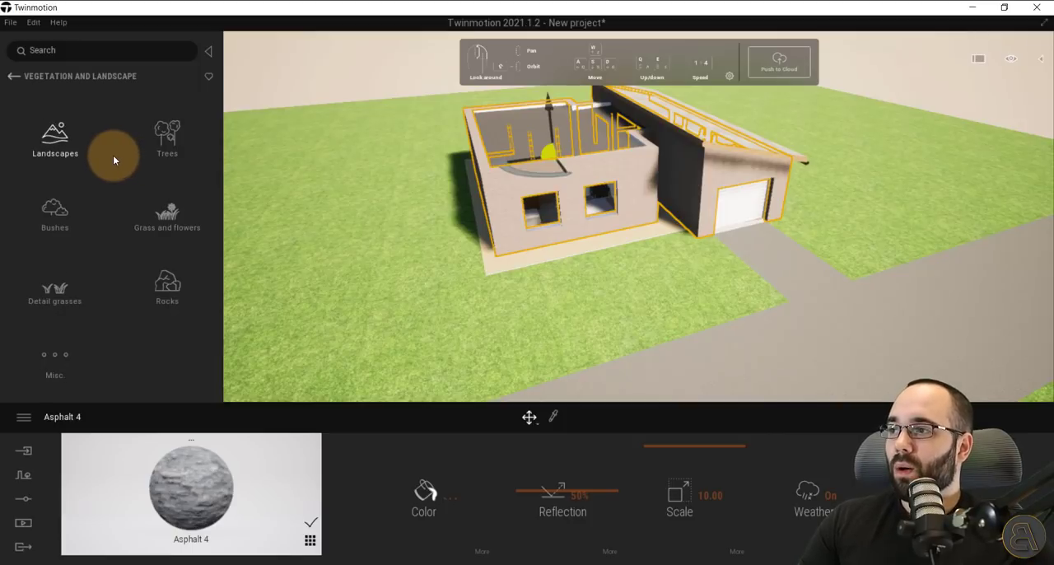
{"action": "left_click", "coordinate": [167, 153]}
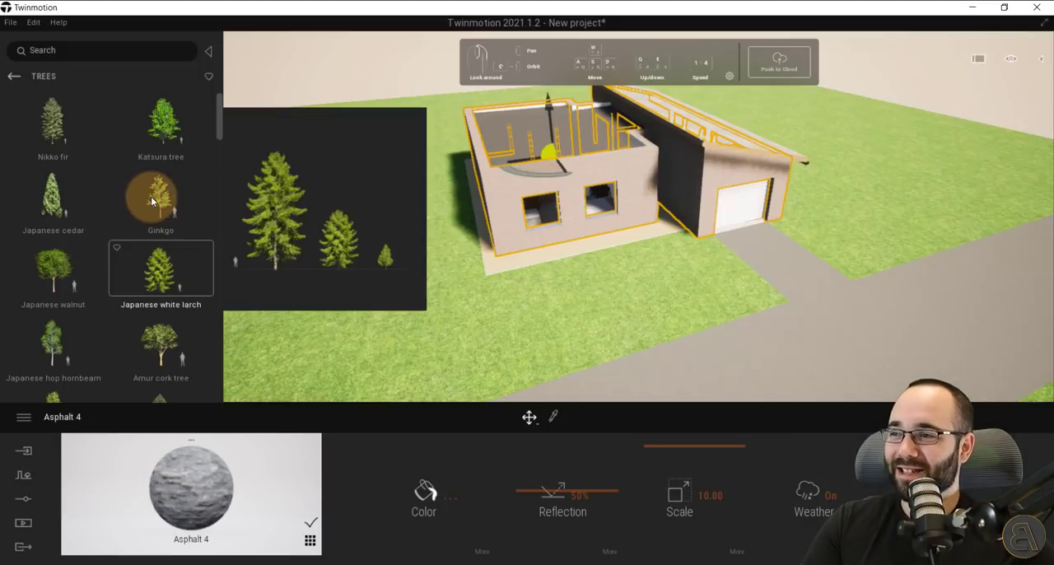
{"action": "scroll", "coordinate": [152, 200], "scroll_direction": "down", "scroll_amount": 1}
{"action": "scroll", "coordinate": [151, 201], "scroll_direction": "down", "scroll_amount": 2}
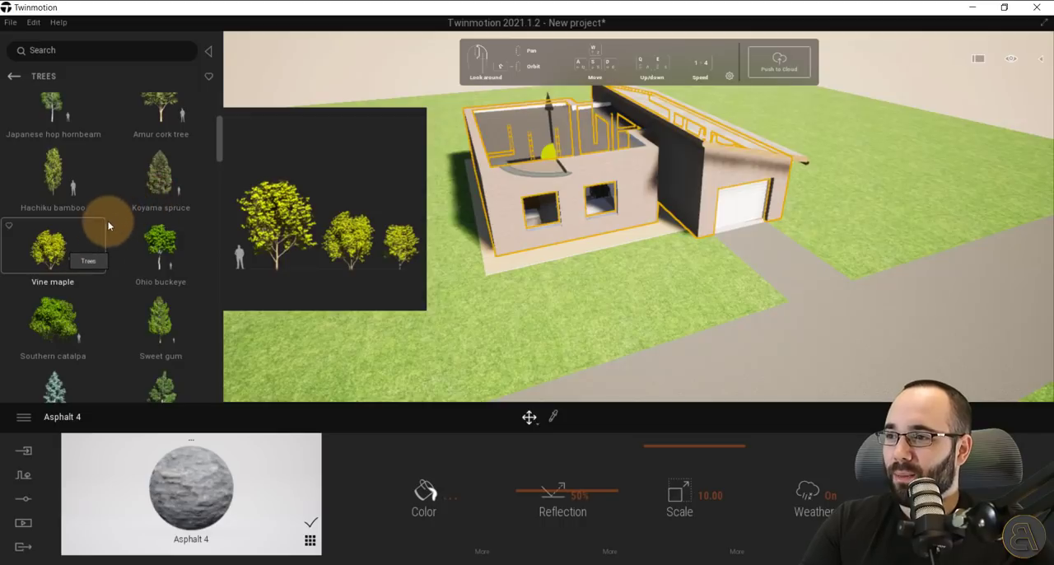
Open the Vegetation paint tool and add the Vine maple and Hachiku bamboo trees to its palette.
{"action": "left_click", "coordinate": [53, 258]}
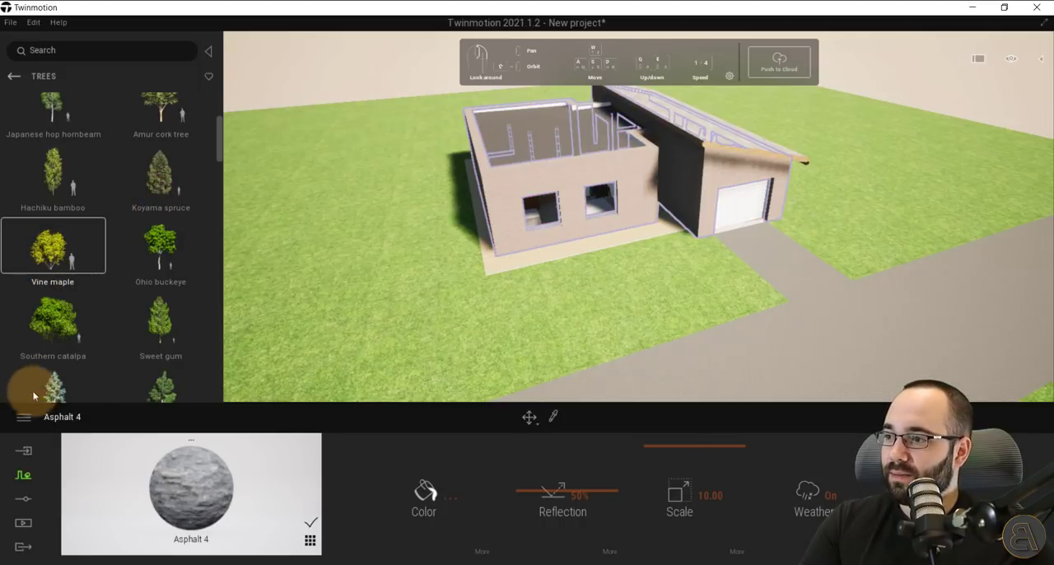
{"action": "left_click", "coordinate": [23, 477]}
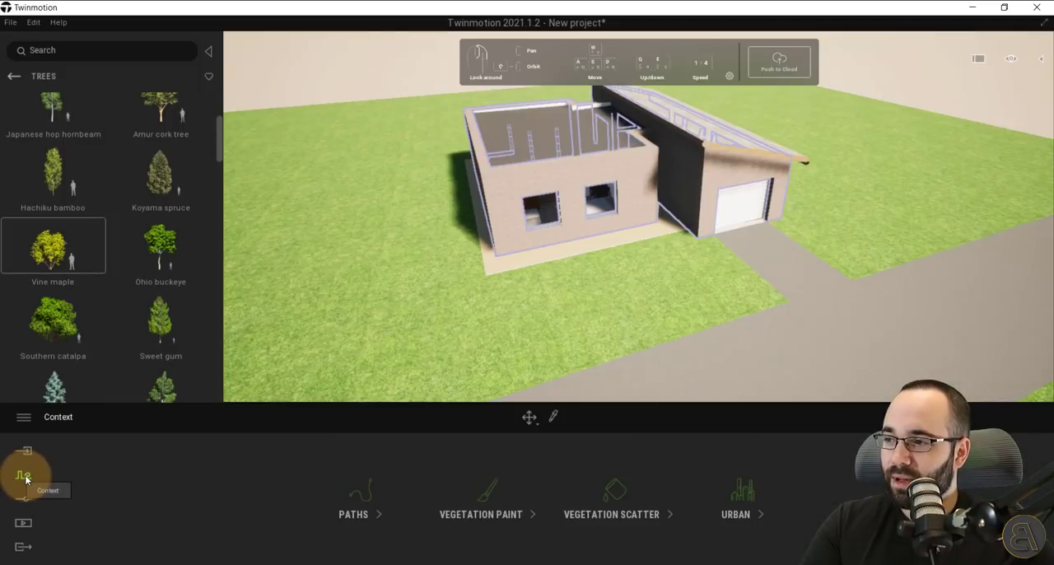
{"action": "left_click", "coordinate": [486, 498]}
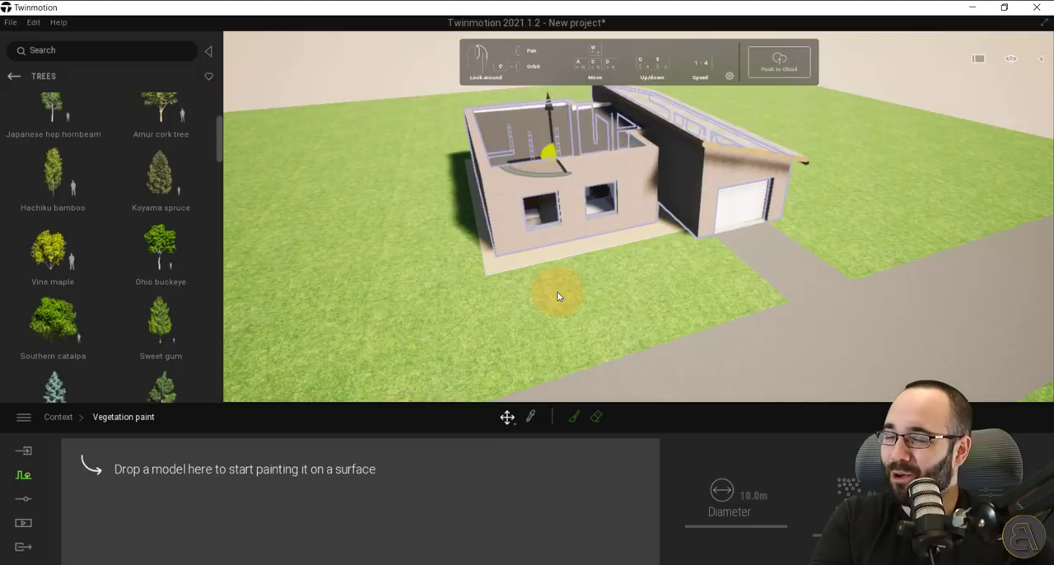
{"action": "scroll", "coordinate": [616, 278], "scroll_direction": "down", "scroll_amount": 5}
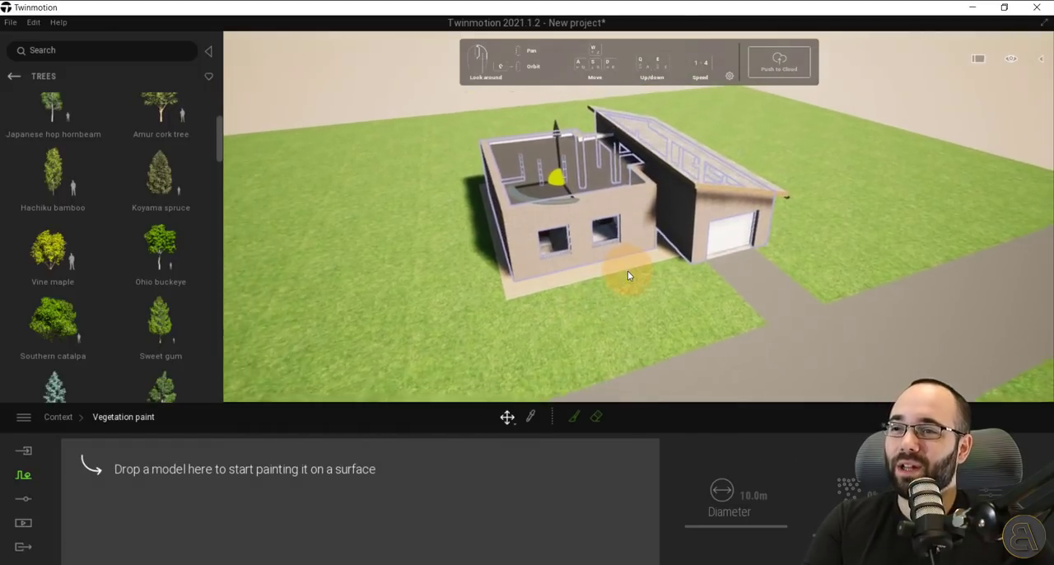
{"action": "right_click_drag", "start_coordinate": [628, 275], "coordinate": [613, 268]}
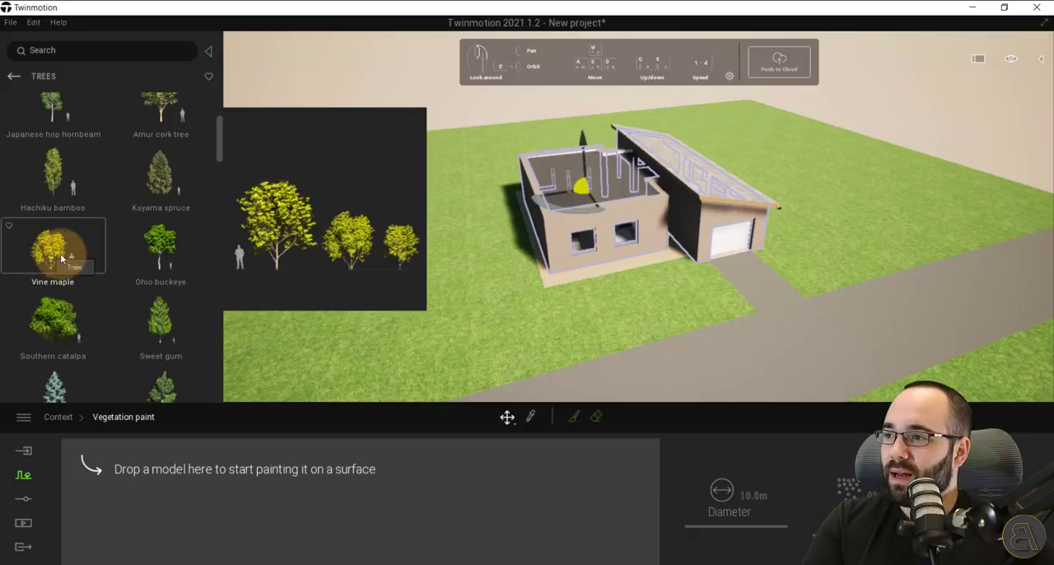
{"action": "mouse_move", "coordinate": [60, 254]}
{"action": "left_mouse_down"}
{"action": "mouse_move", "coordinate": [148, 471]}
{"action": "mouse_move", "coordinate": [140, 501]}
{"action": "mouse_move", "coordinate": [152, 495]}
{"action": "left_mouse_up"}
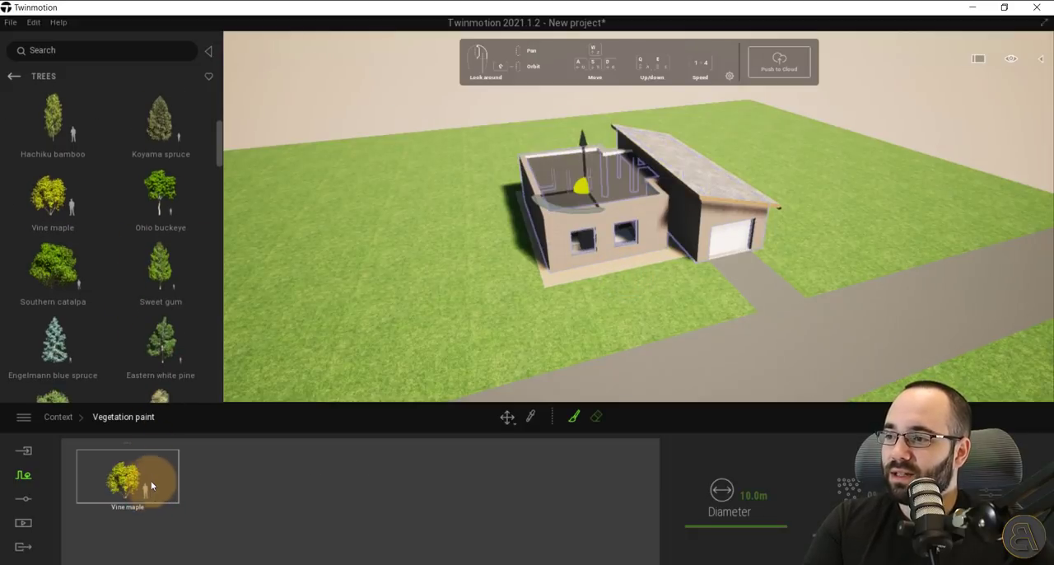
{"action": "mouse_move", "coordinate": [152, 210]}
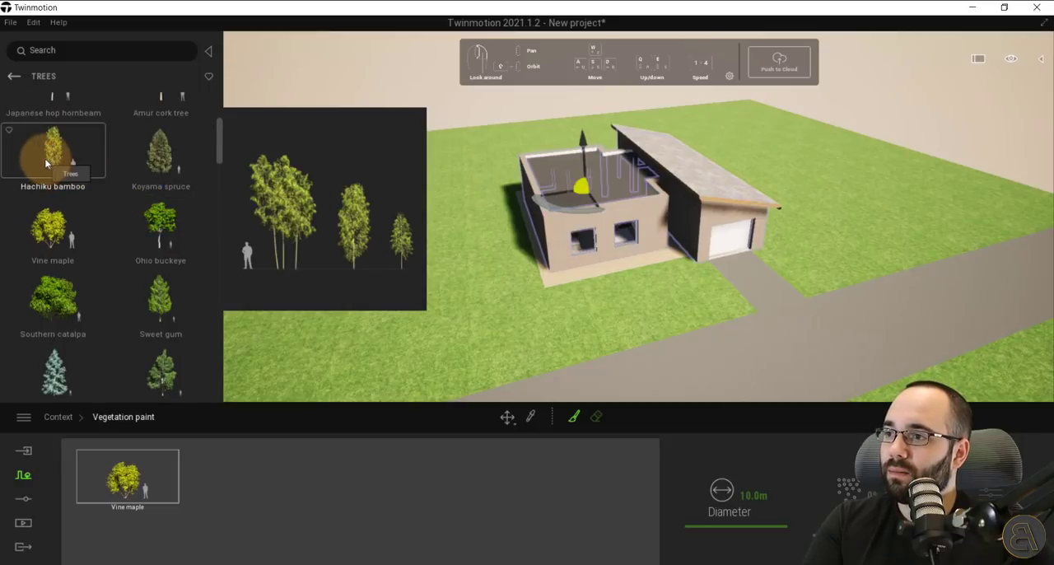
{"action": "left_click_drag", "start_coordinate": [44, 158], "coordinate": [252, 495]}
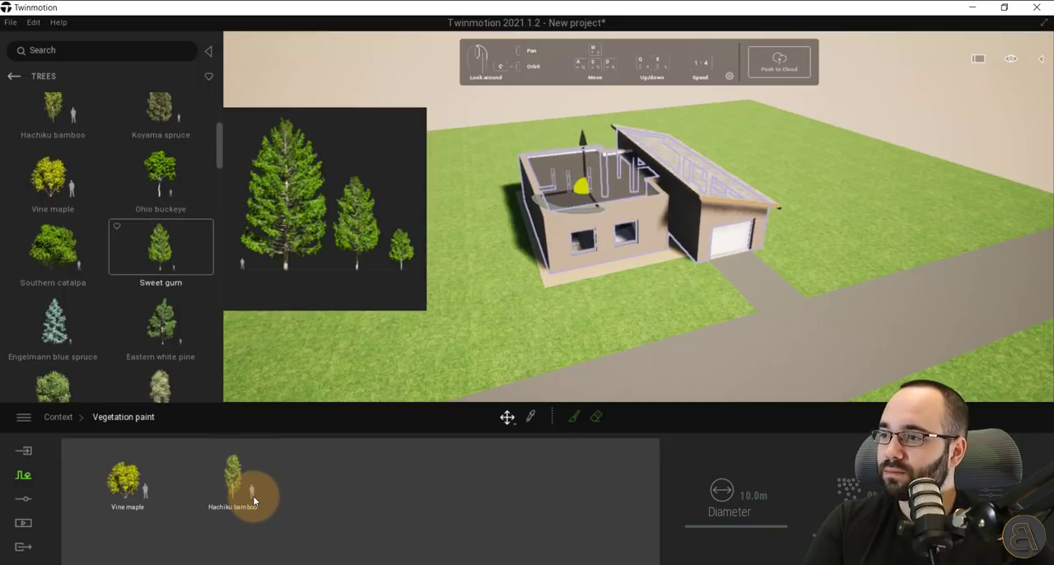
Browse the tree species in the library and add the Ginkgo to the vegetation paint palette.
{"action": "scroll", "coordinate": [161, 276], "scroll_direction": "down", "scroll_amount": 1}
{"action": "scroll", "coordinate": [161, 312], "scroll_direction": "down", "scroll_amount": 2}
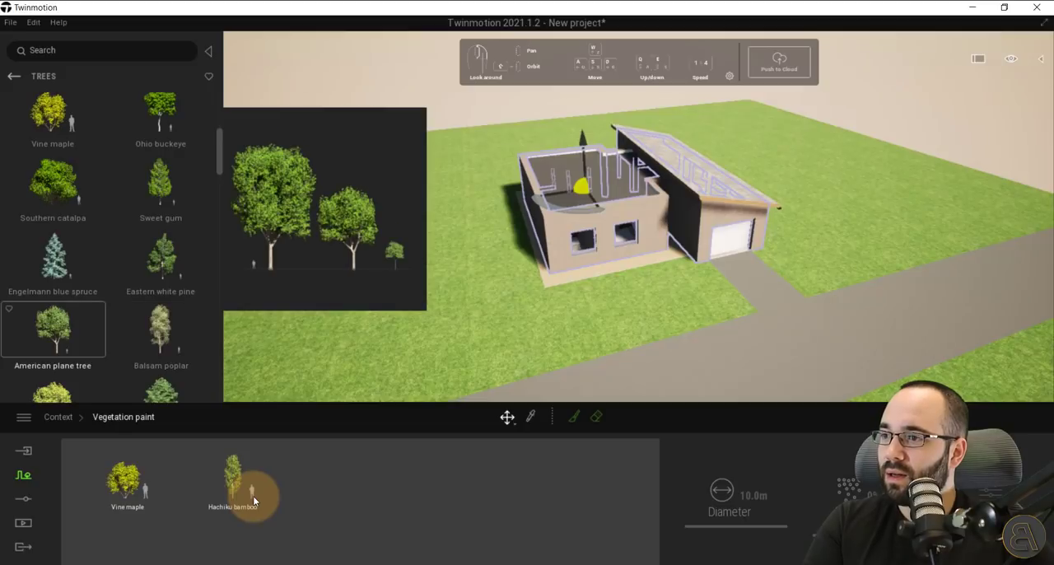
{"action": "scroll", "coordinate": [160, 329], "scroll_direction": "down", "scroll_amount": 3}
{"action": "scroll", "coordinate": [161, 346], "scroll_direction": "down", "scroll_amount": 3}
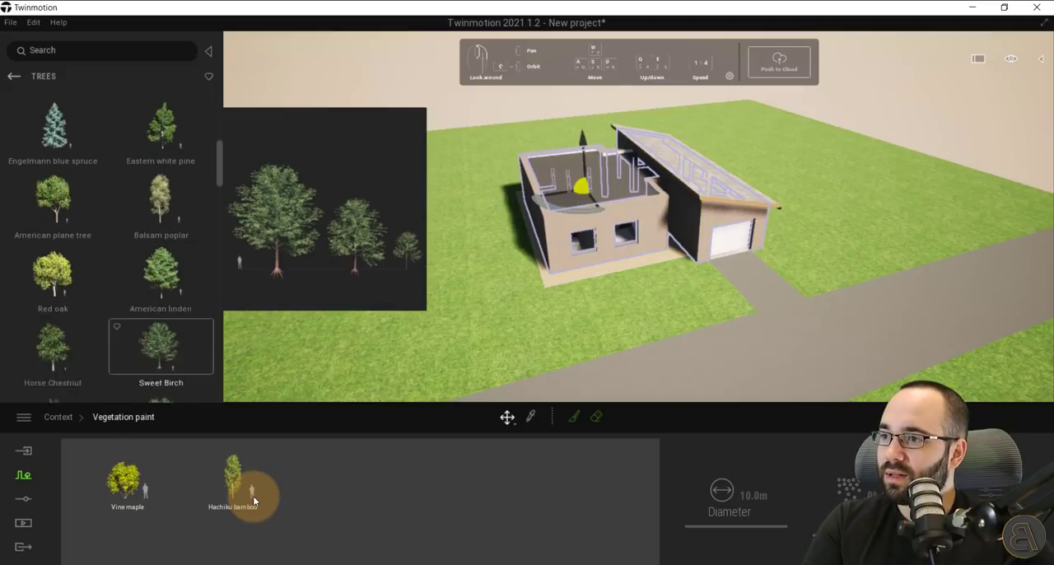
{"action": "scroll", "coordinate": [160, 346], "scroll_direction": "down", "scroll_amount": 5}
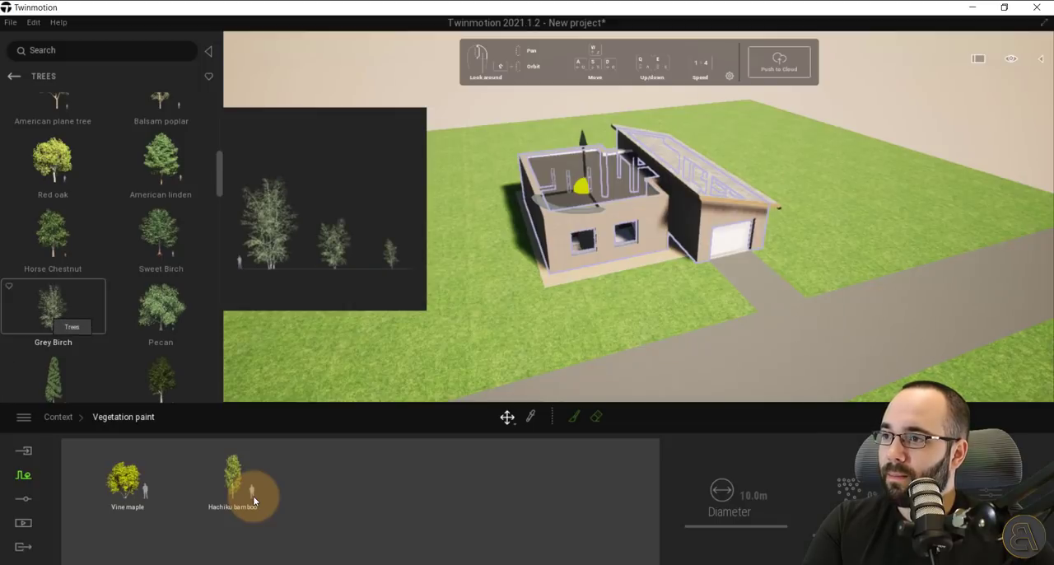
{"action": "scroll", "coordinate": [53, 330], "scroll_direction": "down", "scroll_amount": 3}
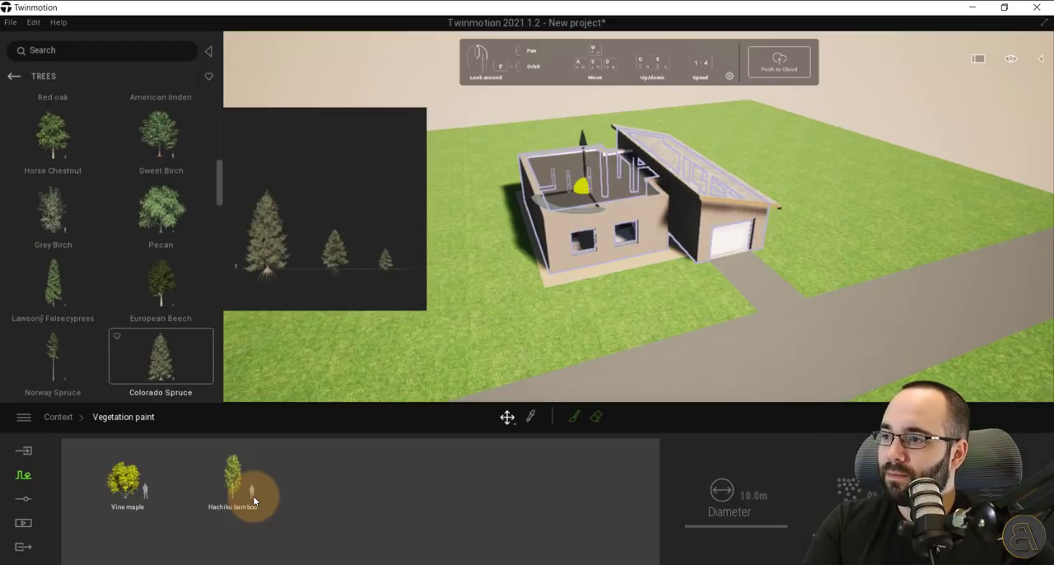
{"action": "scroll", "coordinate": [160, 362], "scroll_direction": "down", "scroll_amount": 2}
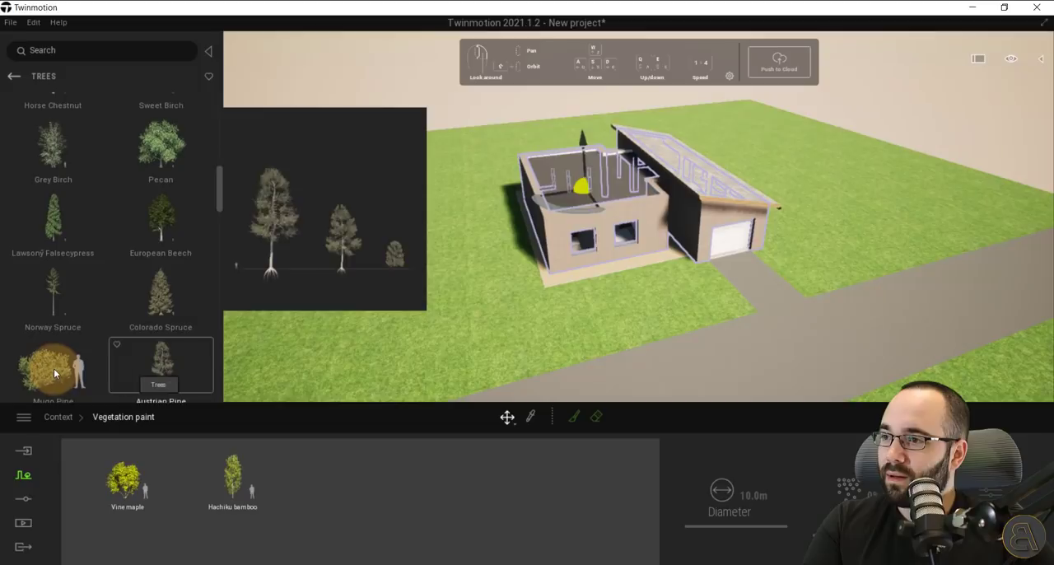
{"action": "scroll", "coordinate": [53, 368], "scroll_direction": "down", "scroll_amount": 4}
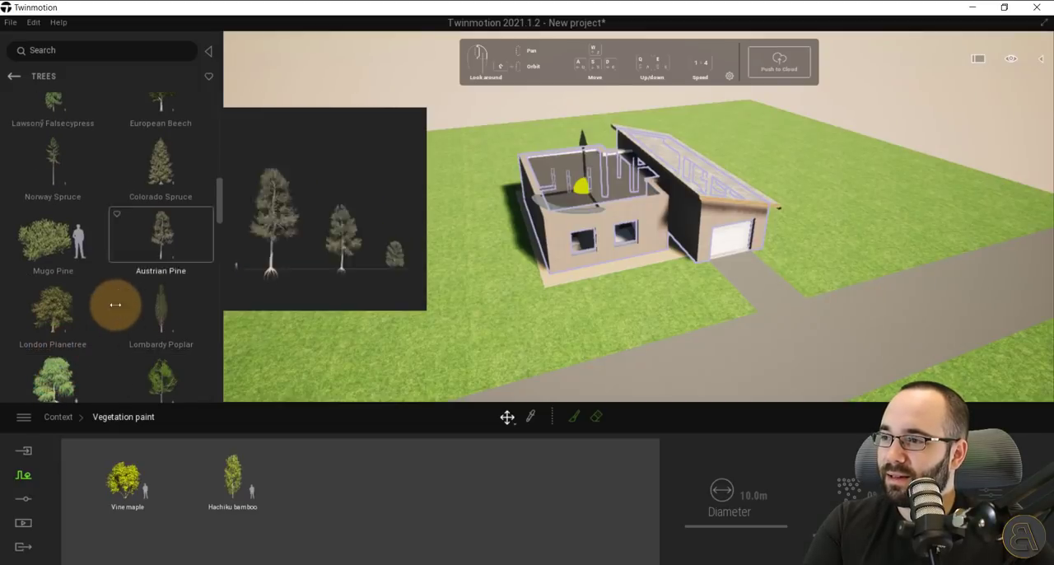
{"action": "left_click_drag", "start_coordinate": [217, 199], "coordinate": [230, 71]}
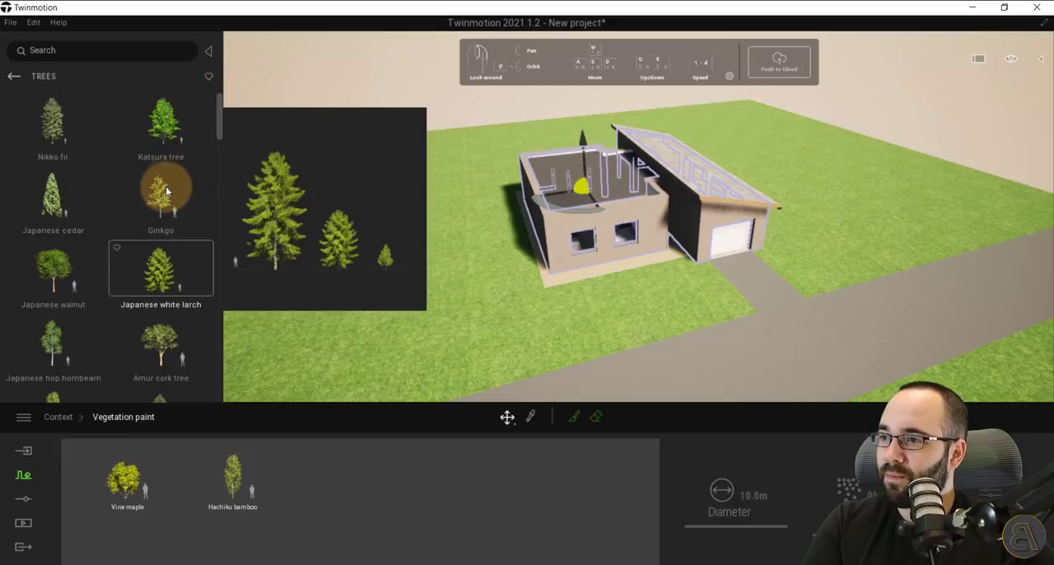
{"action": "left_click_drag", "start_coordinate": [162, 198], "coordinate": [306, 506]}
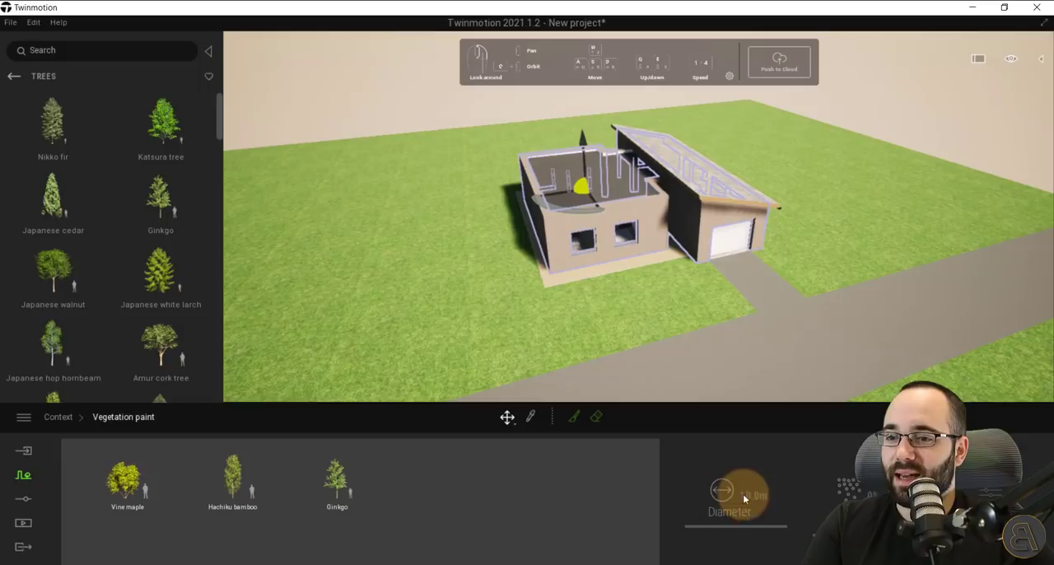
Set the vegetation brush diameter to 14.7 m and paint the three tree species along the lawn behind and beside the house.
{"action": "left_click", "coordinate": [574, 417]}
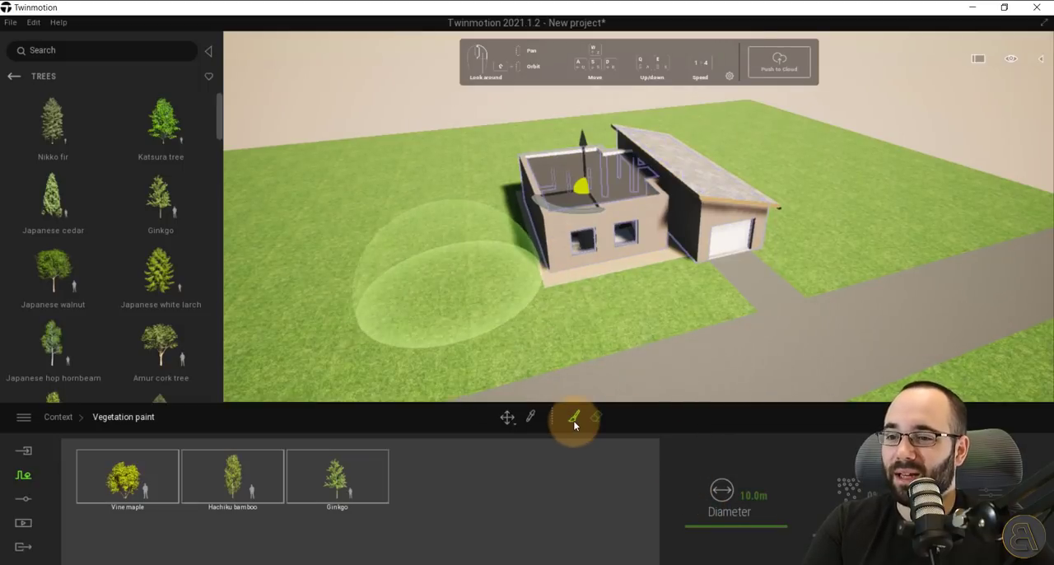
{"action": "left_click_drag", "start_coordinate": [737, 525], "coordinate": [744, 523]}
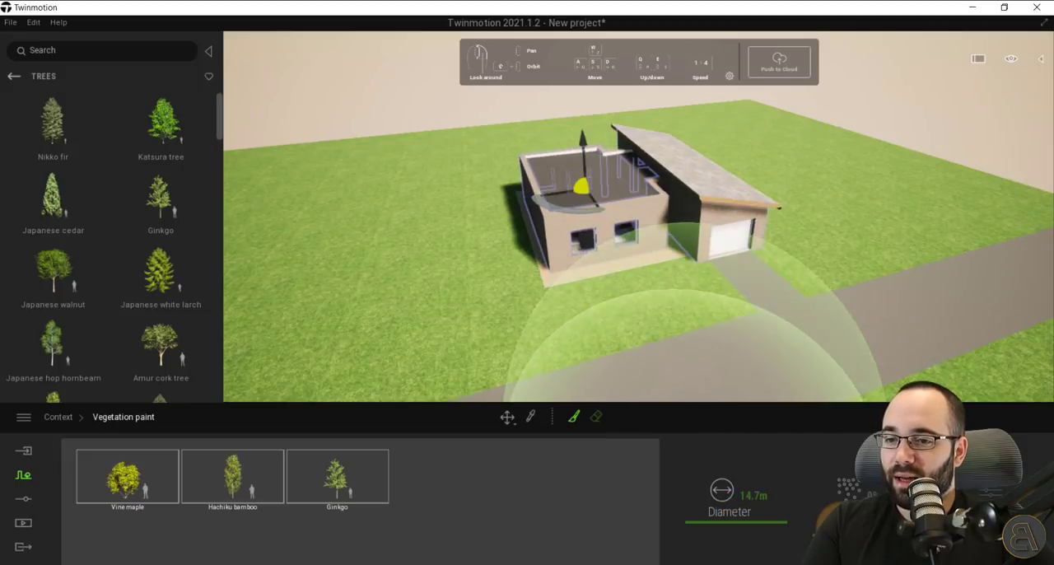
{"action": "mouse_move", "coordinate": [494, 342]}
{"action": "middle_mouse_down"}
{"action": "mouse_move", "coordinate": [723, 414]}
{"action": "mouse_move", "coordinate": [718, 424]}
{"action": "middle_mouse_up"}
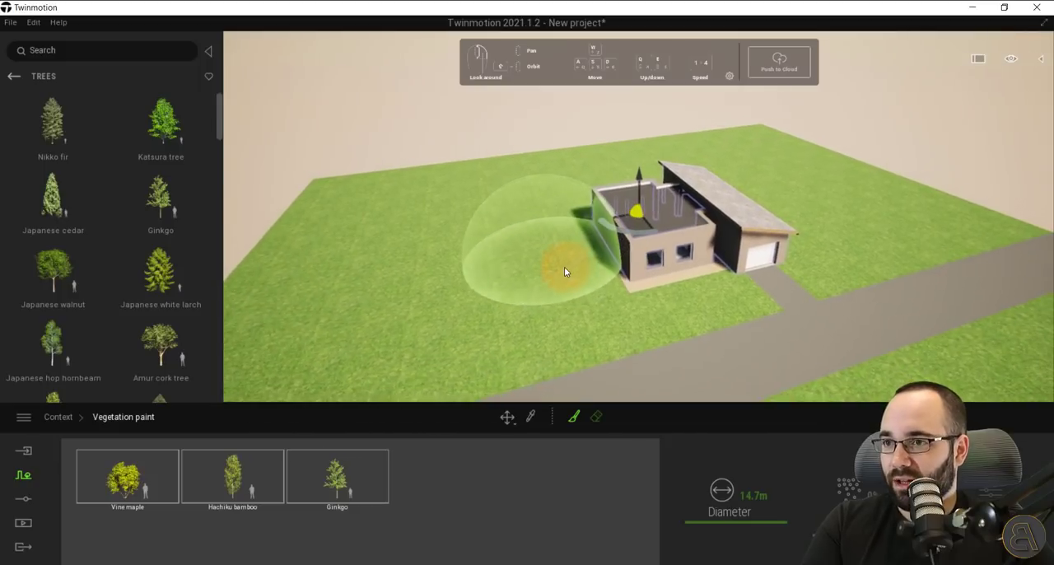
{"action": "left_click", "coordinate": [399, 209]}
{"action": "left_click_drag", "start_coordinate": [399, 209], "coordinate": [510, 182]}
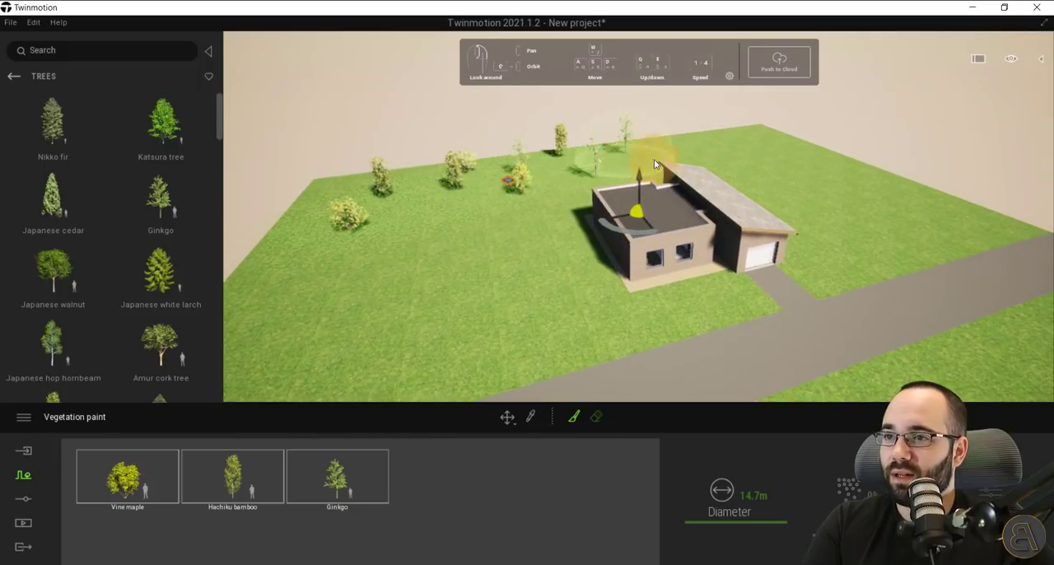
{"action": "mouse_move", "coordinate": [785, 164]}
{"action": "left_mouse_down"}
{"action": "mouse_move", "coordinate": [851, 212]}
{"action": "mouse_move", "coordinate": [728, 145]}
{"action": "left_mouse_up"}
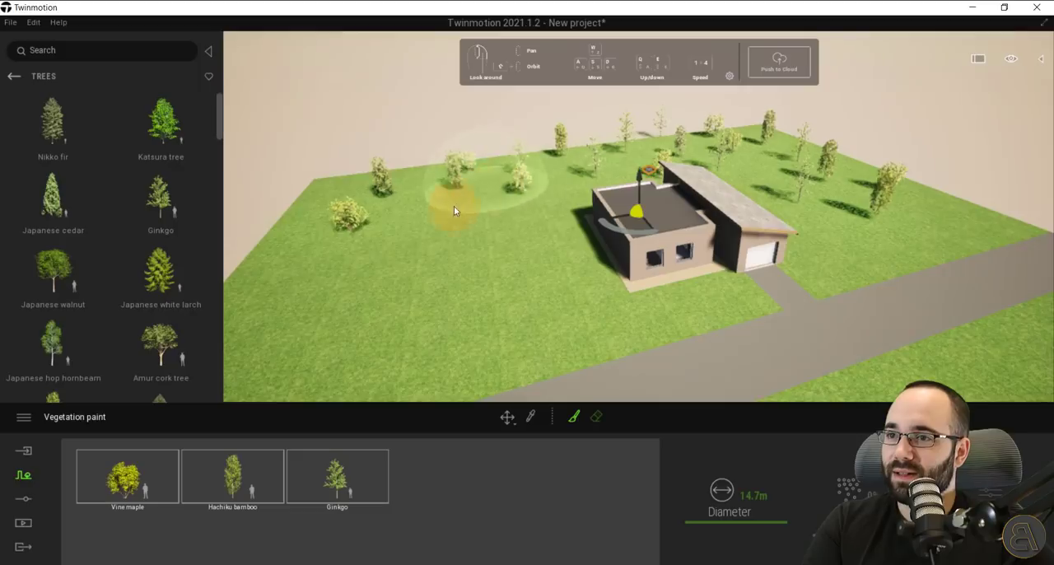
{"action": "left_click_drag", "start_coordinate": [454, 206], "coordinate": [408, 287]}
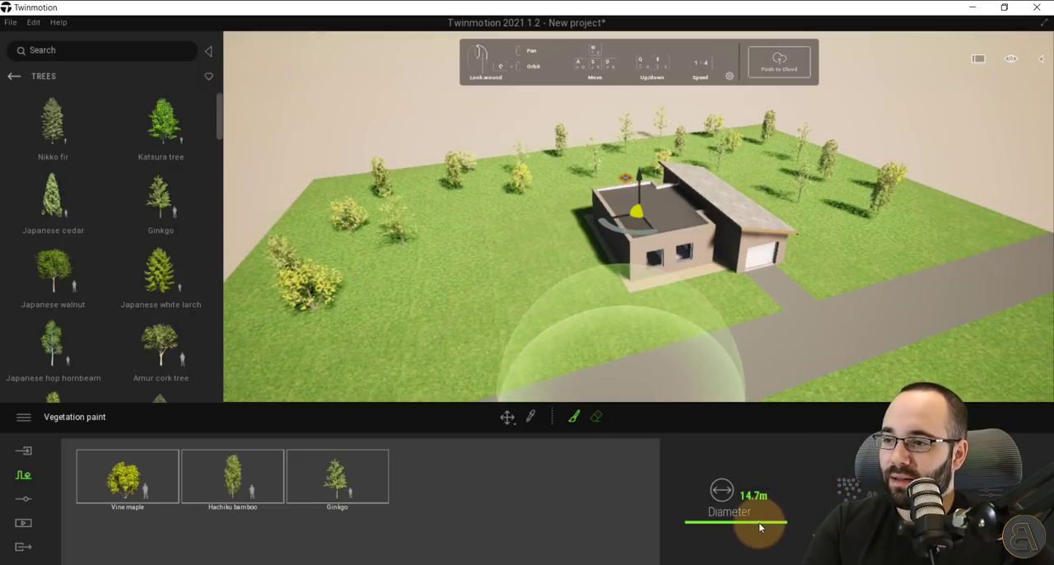
Reduce the brush diameter to 11.7 m and paint more trees beside the house and on the lawn across the road.
{"action": "mouse_move", "coordinate": [760, 523]}
{"action": "left_mouse_down"}
{"action": "mouse_move", "coordinate": [763, 513]}
{"action": "mouse_move", "coordinate": [728, 512]}
{"action": "mouse_move", "coordinate": [713, 529]}
{"action": "mouse_move", "coordinate": [723, 523]}
{"action": "left_mouse_up"}
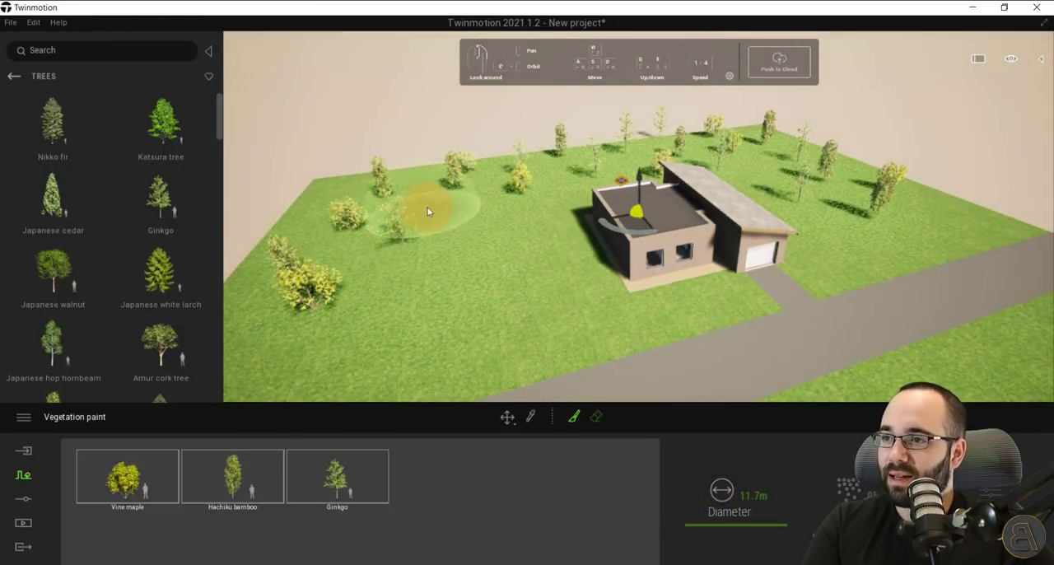
{"action": "mouse_move", "coordinate": [423, 212]}
{"action": "left_mouse_down"}
{"action": "mouse_move", "coordinate": [423, 329]}
{"action": "mouse_move", "coordinate": [294, 184]}
{"action": "mouse_move", "coordinate": [266, 172]}
{"action": "left_mouse_up"}
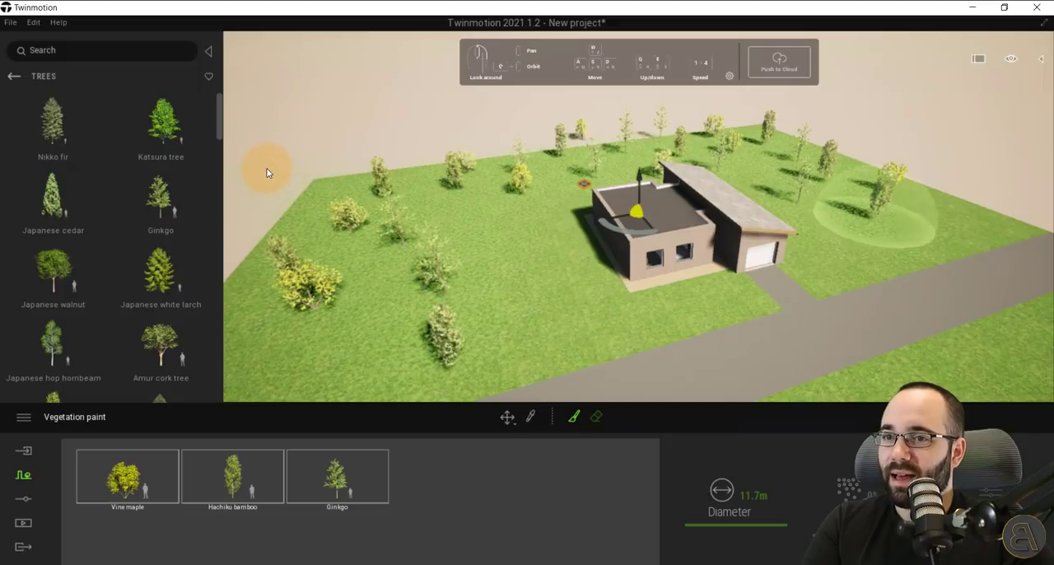
{"action": "scroll", "coordinate": [267, 172], "scroll_direction": "down", "scroll_amount": 4}
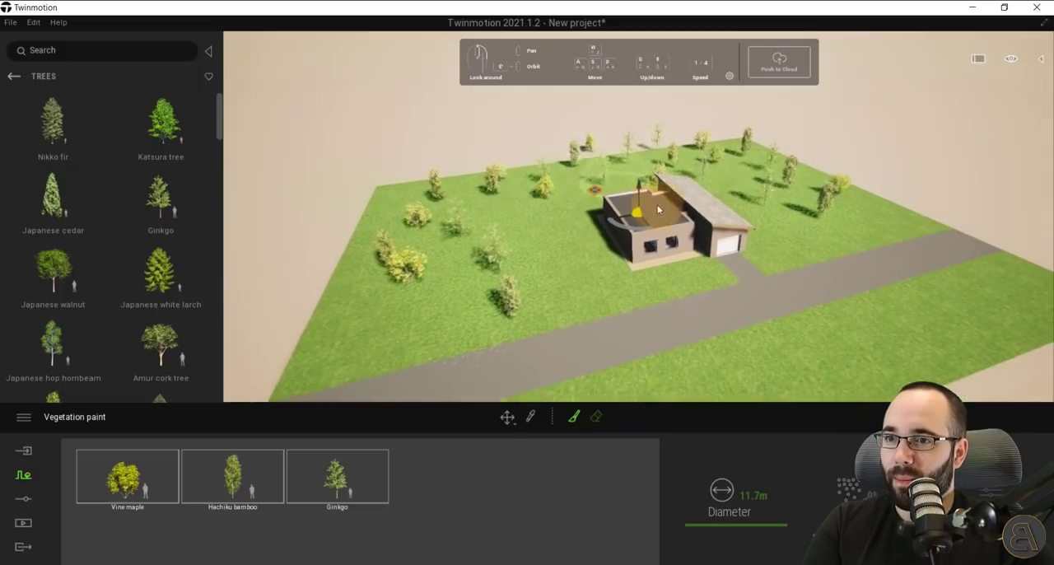
{"action": "right_click_drag", "start_coordinate": [657, 204], "coordinate": [663, 206]}
{"action": "mouse_move", "coordinate": [754, 190]}
{"action": "left_mouse_down"}
{"action": "mouse_move", "coordinate": [729, 228]}
{"action": "mouse_move", "coordinate": [536, 357]}
{"action": "mouse_move", "coordinate": [532, 370]}
{"action": "left_mouse_up"}
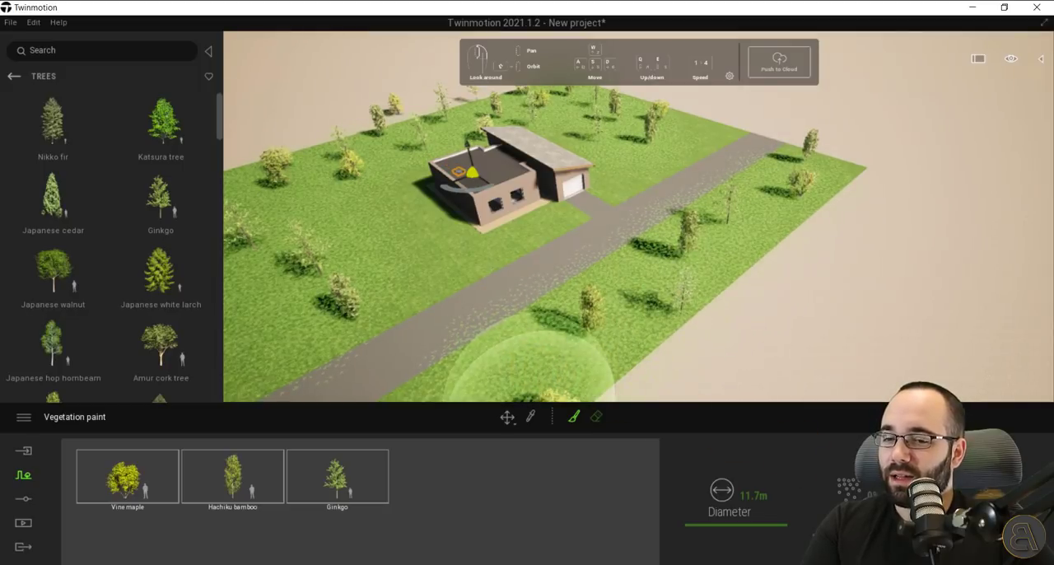
Erase two painted trees across the road and the stray trees beyond the edge of the lawn.
{"action": "left_click", "coordinate": [597, 417]}
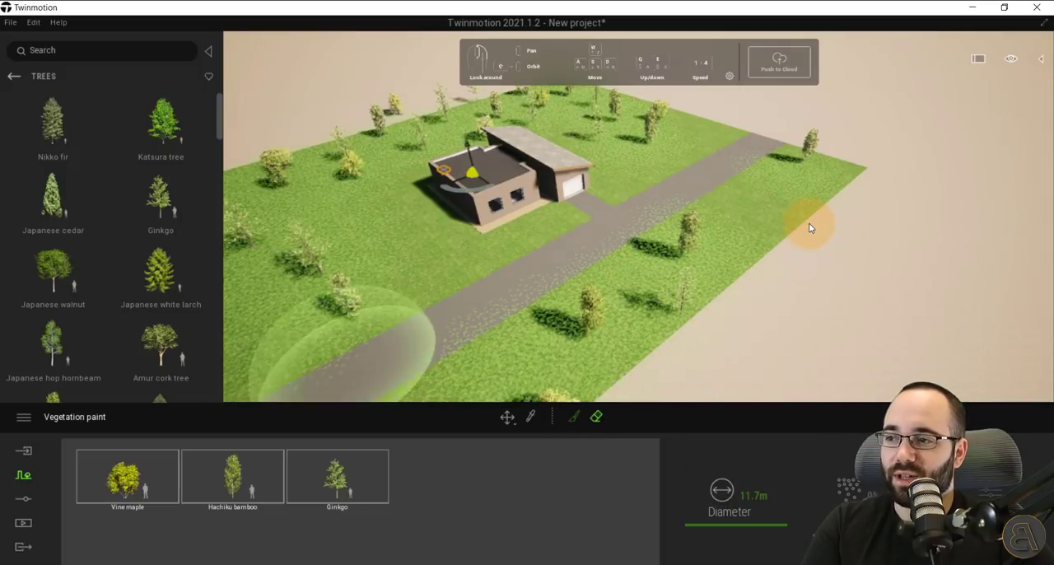
{"action": "left_click", "coordinate": [507, 418]}
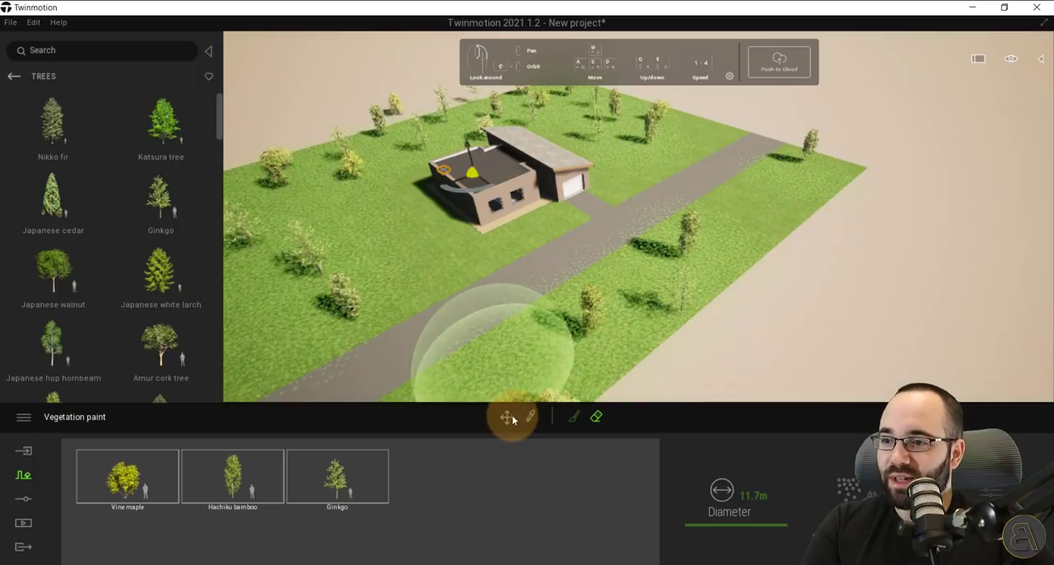
{"action": "key", "text": "w"}
{"action": "key", "text": "a"}
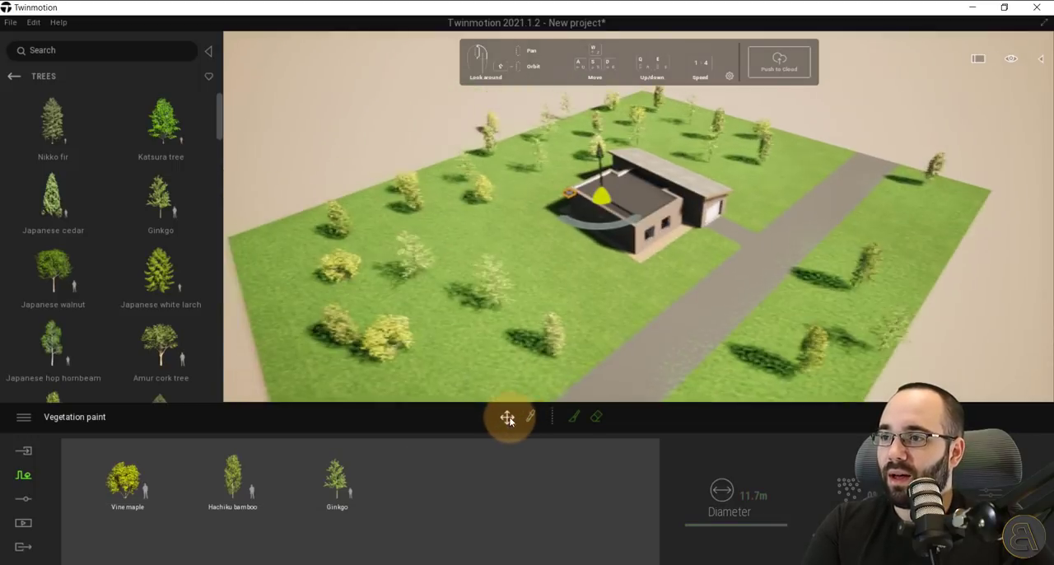
{"action": "left_click", "coordinate": [407, 270]}
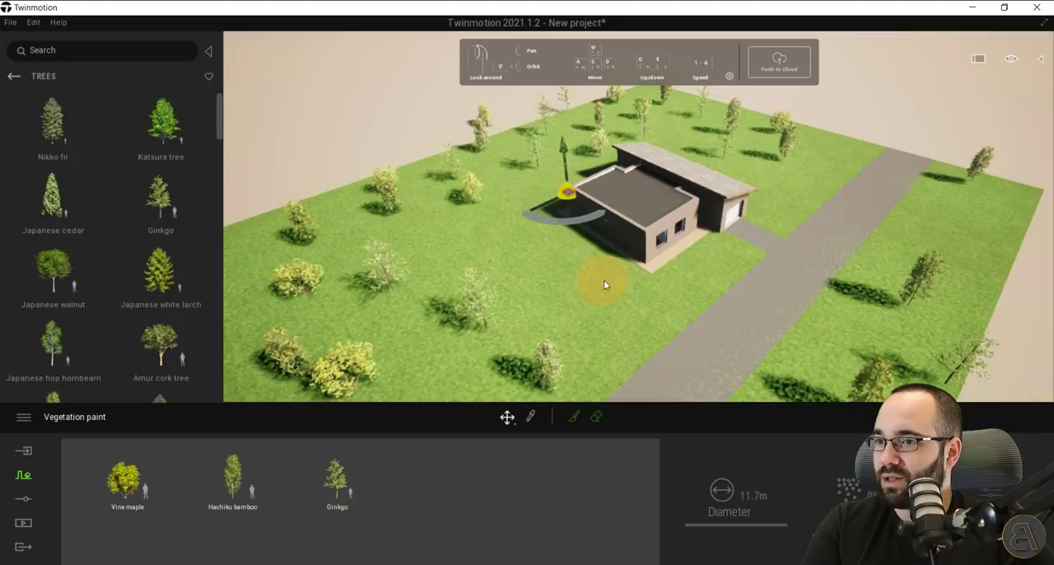
{"action": "right_click_drag", "start_coordinate": [604, 281], "coordinate": [604, 282]}
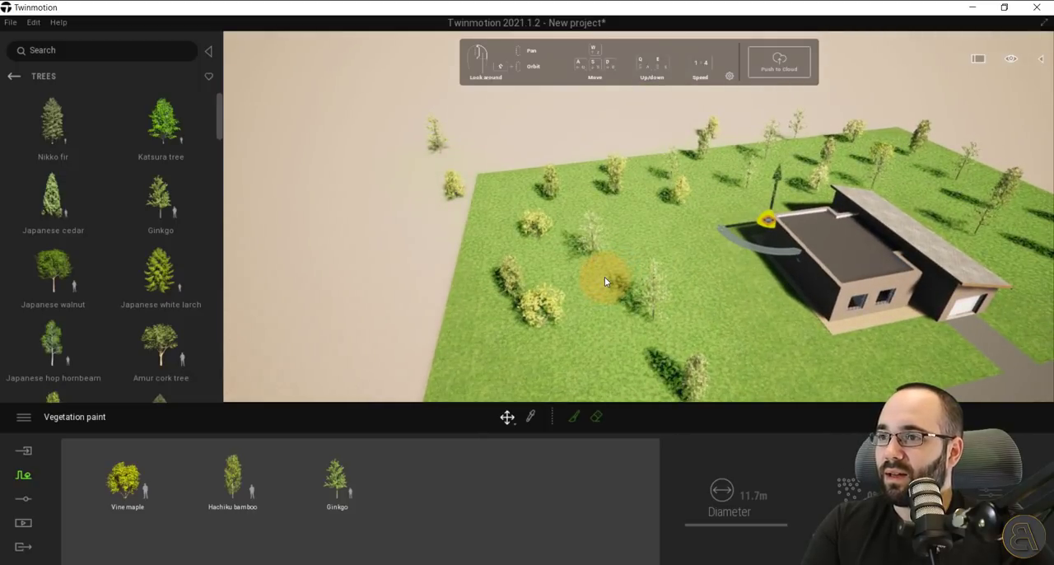
{"action": "left_click", "coordinate": [596, 416]}
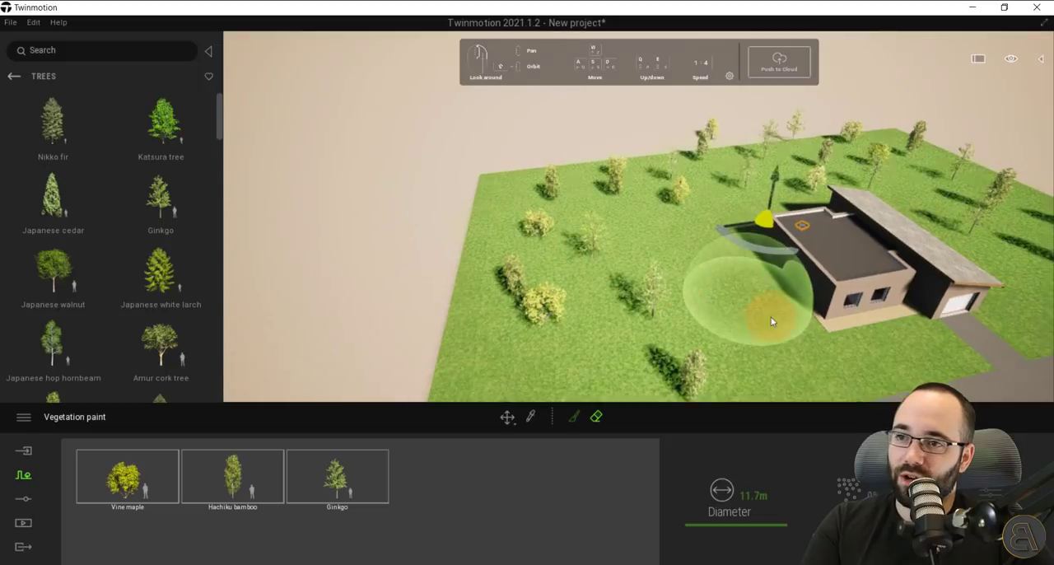
Leave vegetation painting and place a single Katsura tree on the lawn beside the house.
{"action": "right_click_drag", "start_coordinate": [862, 351], "coordinate": [862, 351]}
{"action": "key", "text": "w"}
{"action": "right_click_drag", "start_coordinate": [739, 239], "coordinate": [738, 239]}
{"action": "left_click_drag", "start_coordinate": [738, 239], "coordinate": [737, 238]}
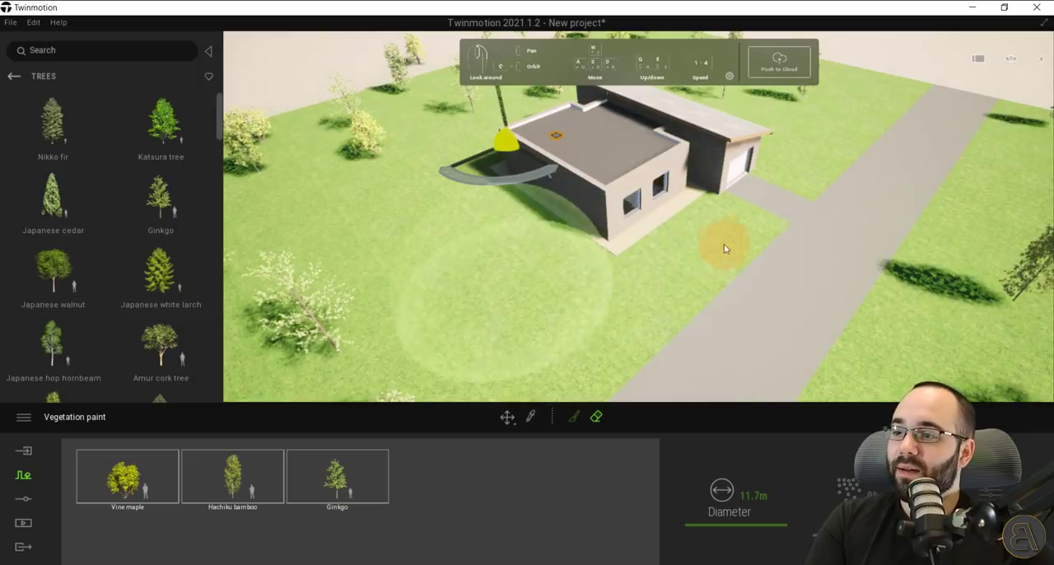
{"action": "left_click", "coordinate": [24, 477]}
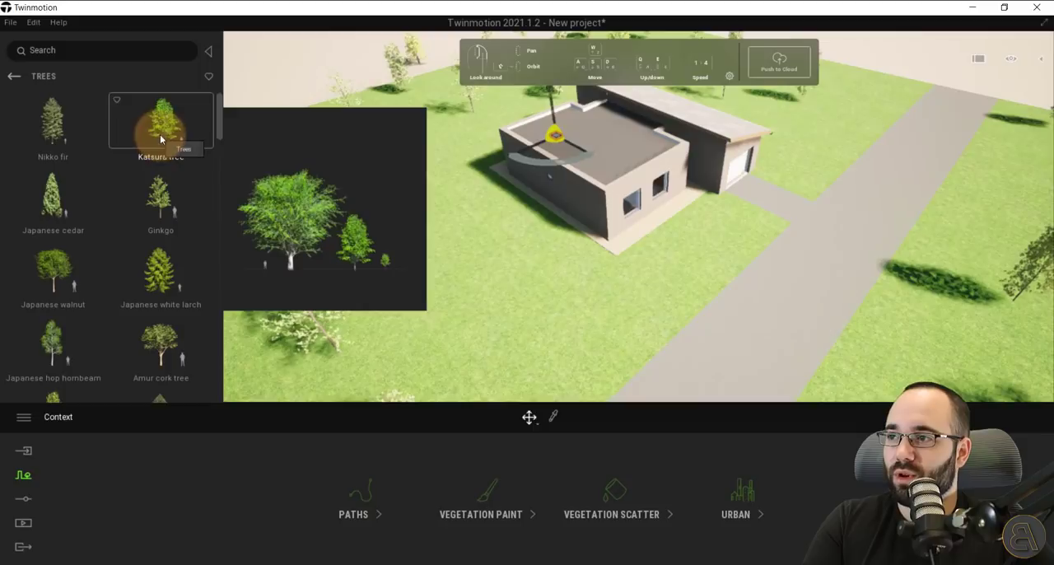
{"action": "left_click_drag", "start_coordinate": [160, 134], "coordinate": [467, 238]}
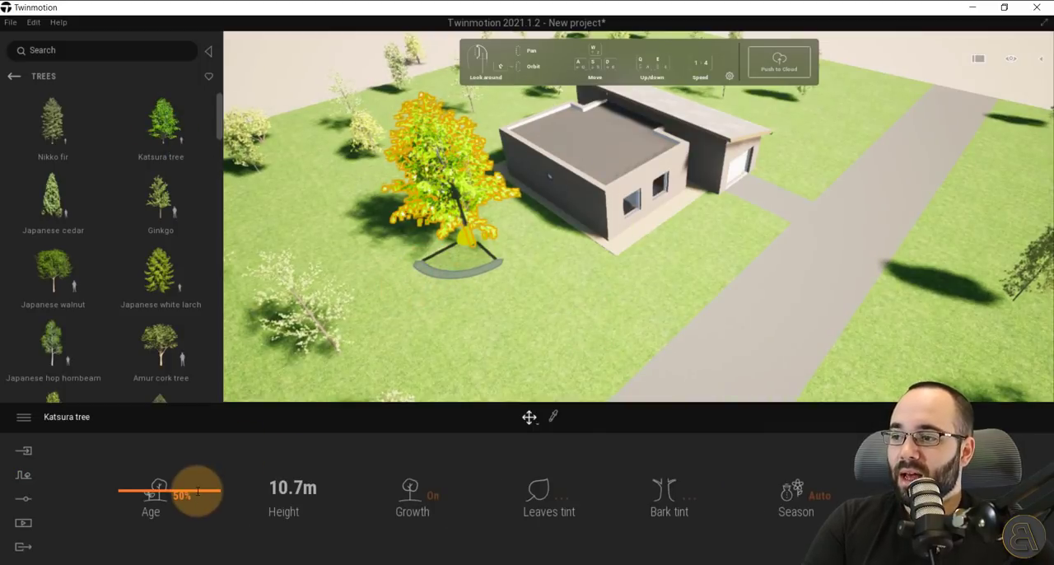
Open the Katsura tree's age value for editing, and switch its growth off and back on.
{"action": "left_click_drag", "start_coordinate": [200, 470], "coordinate": [176, 522]}
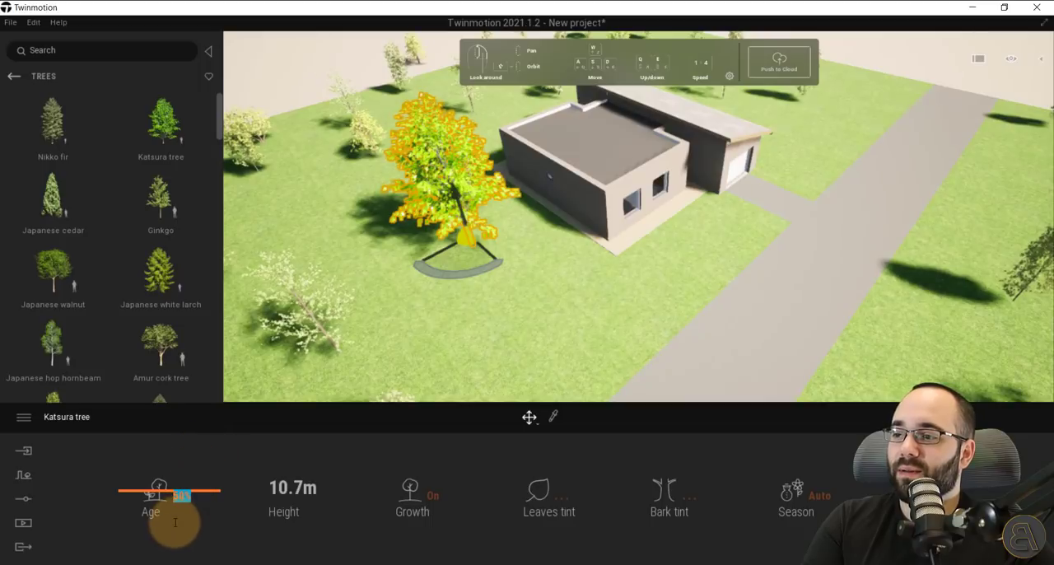
{"action": "left_click_drag", "start_coordinate": [140, 492], "coordinate": [168, 472]}
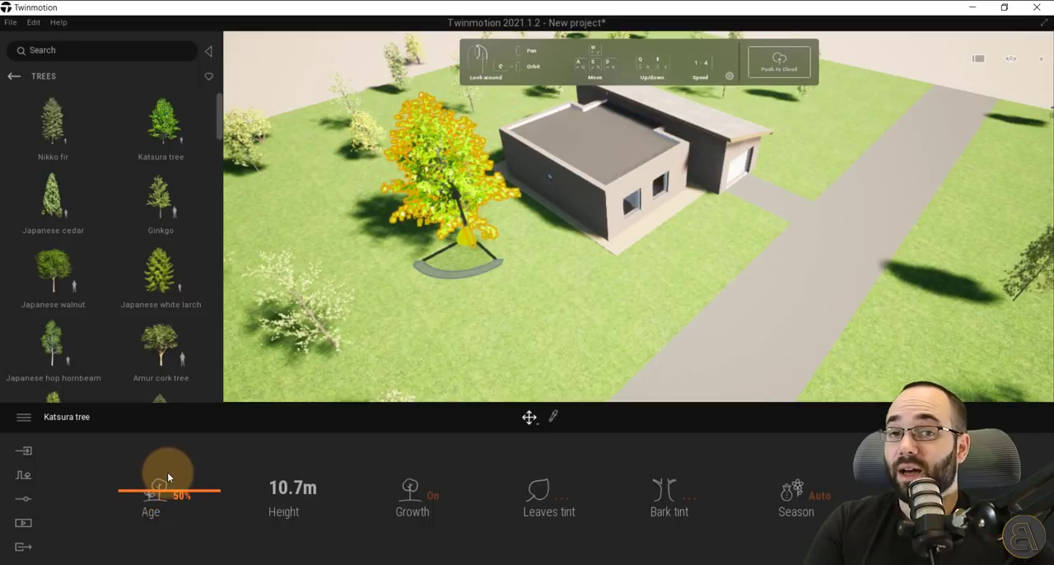
{"action": "left_click", "coordinate": [433, 497]}
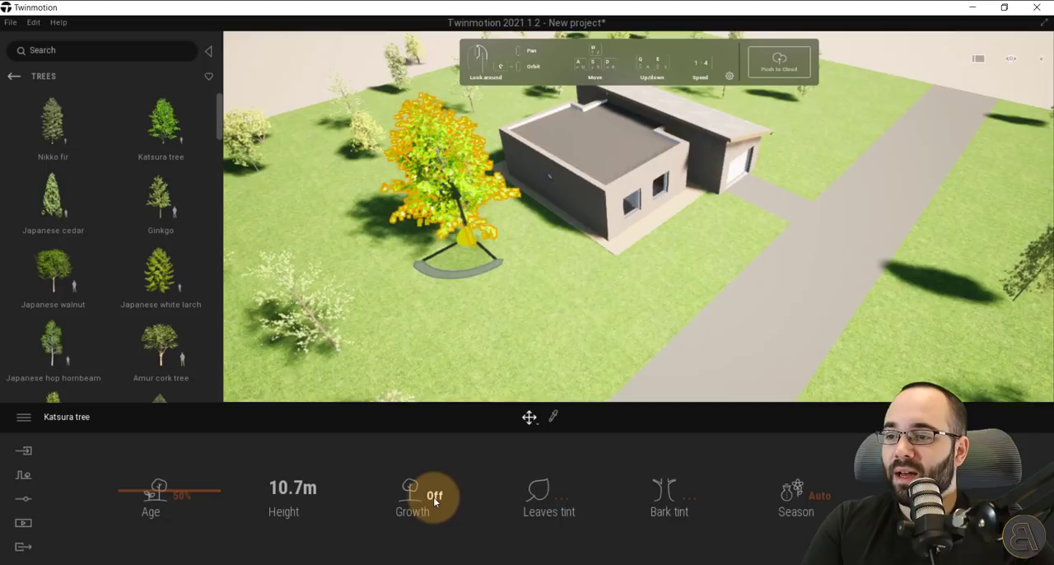
{"action": "left_click", "coordinate": [429, 502]}
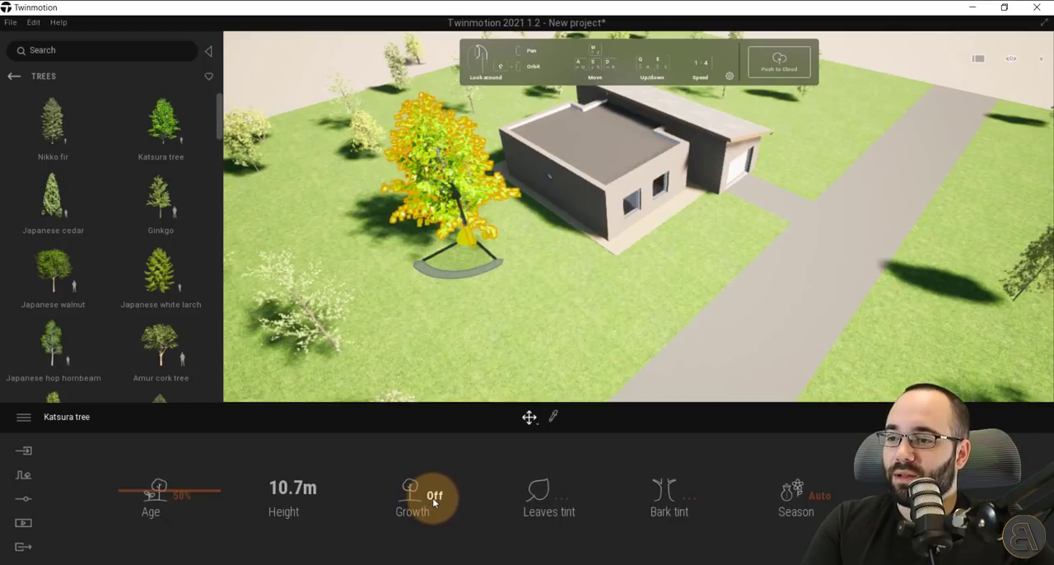
Try a light orange FFD26C leaves tint on the Katsura tree and discard it.
{"action": "left_click", "coordinate": [560, 495]}
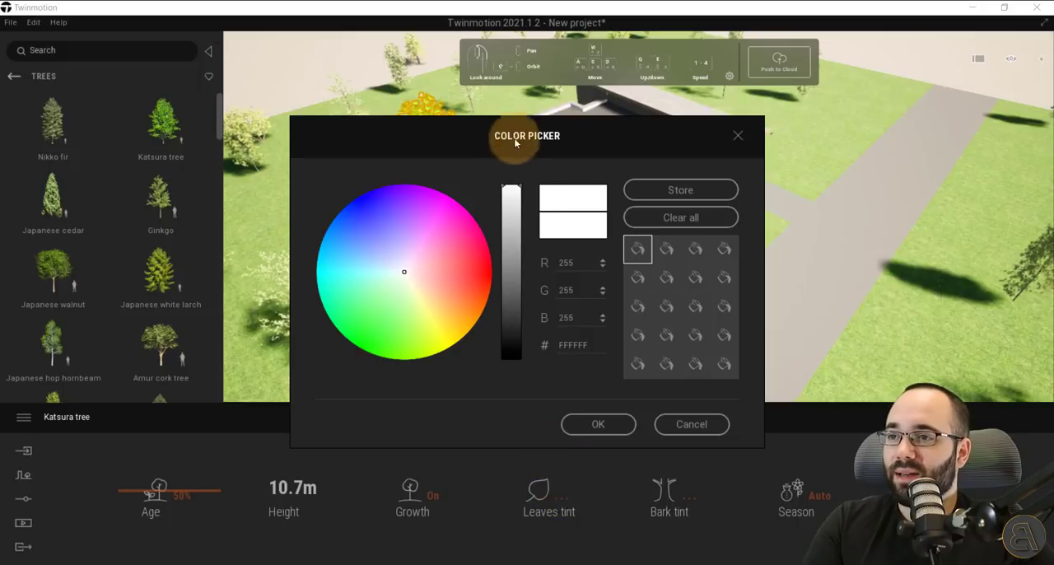
{"action": "left_click_drag", "start_coordinate": [511, 136], "coordinate": [247, 288]}
{"action": "mouse_move", "coordinate": [168, 417]}
{"action": "left_mouse_down"}
{"action": "mouse_move", "coordinate": [207, 433]}
{"action": "mouse_move", "coordinate": [198, 433]}
{"action": "mouse_move", "coordinate": [207, 447]}
{"action": "left_mouse_up"}
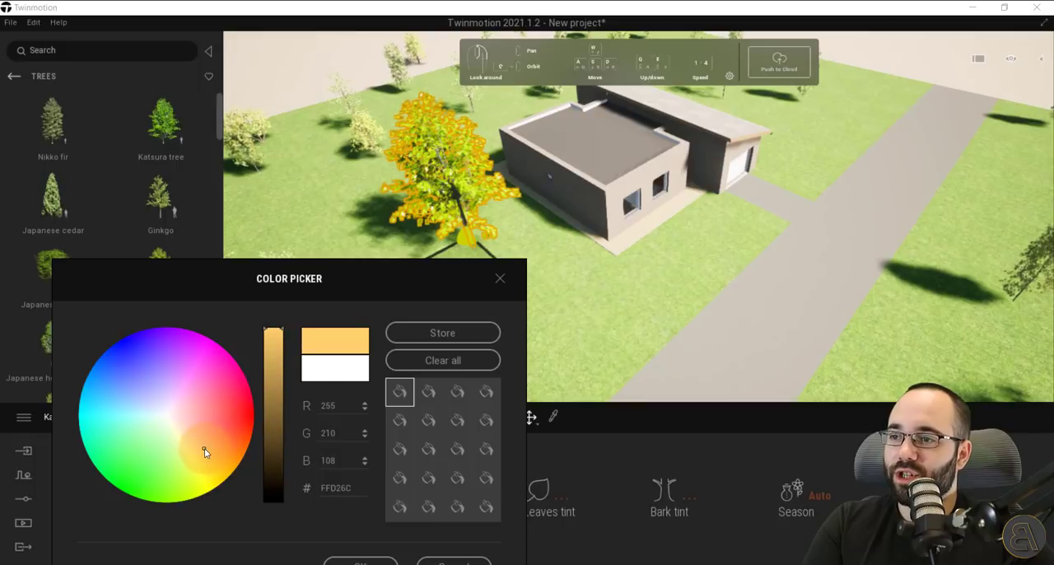
{"action": "left_click", "coordinate": [501, 281]}
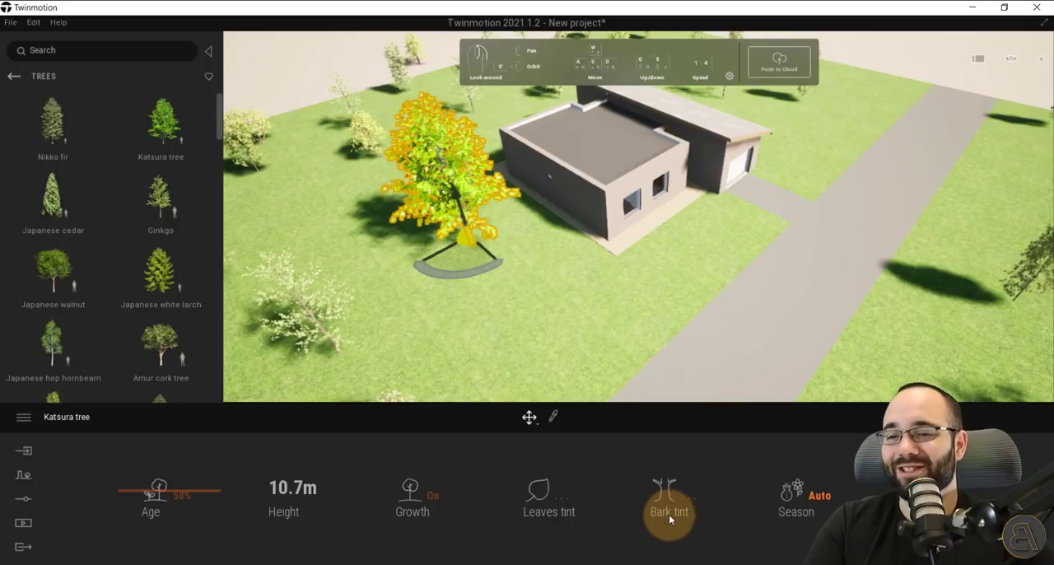
{"action": "left_click", "coordinate": [795, 500]}
{"action": "middle_click_drag", "start_coordinate": [525, 263], "coordinate": [517, 287]}
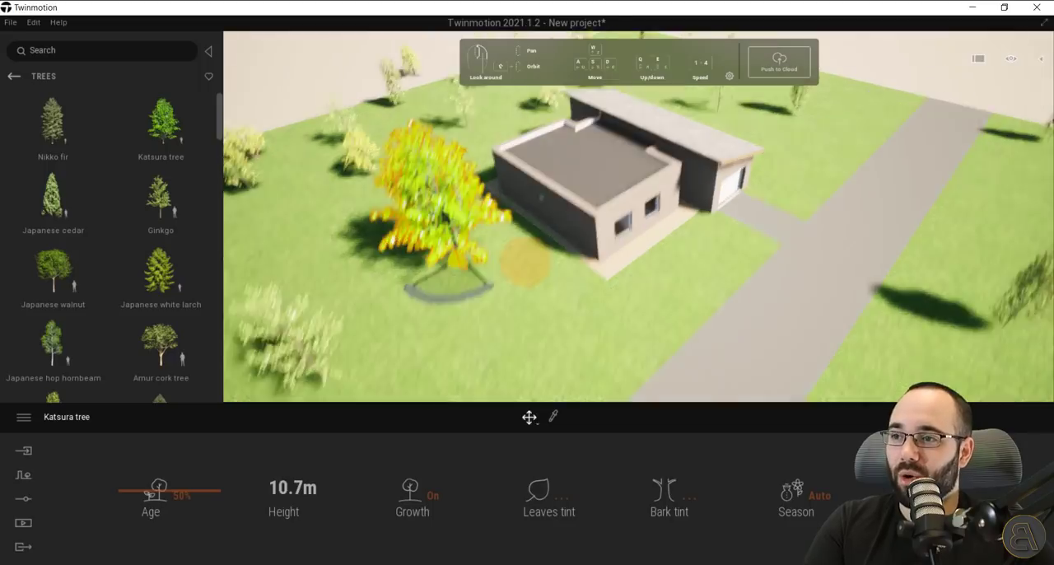
Place a Ginkgo tree on the lawn beside the garage, set its age to 93%, and deselect it.
{"action": "scroll", "coordinate": [524, 262], "scroll_direction": "down", "scroll_amount": 5}
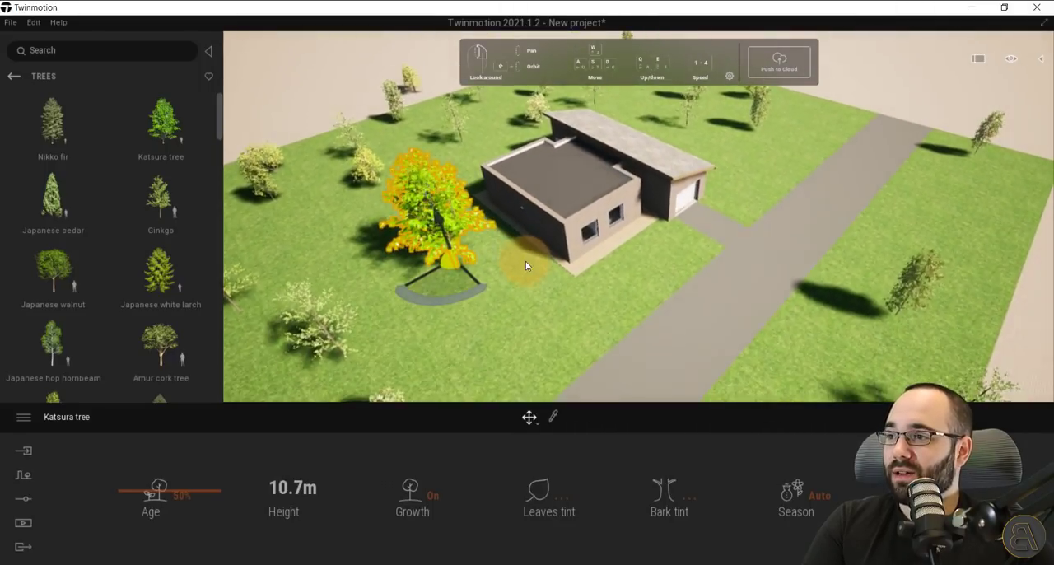
{"action": "left_click_drag", "start_coordinate": [169, 223], "coordinate": [736, 168]}
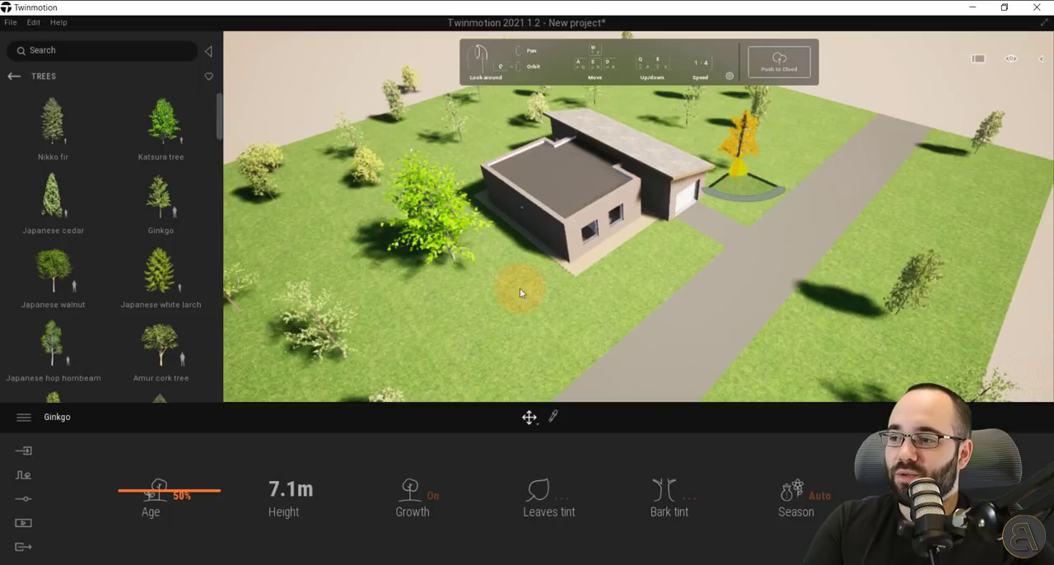
{"action": "left_click_drag", "start_coordinate": [164, 489], "coordinate": [164, 451]}
{"action": "key", "text": "e"}
{"action": "key", "text": "d"}
{"action": "key", "text": "q"}
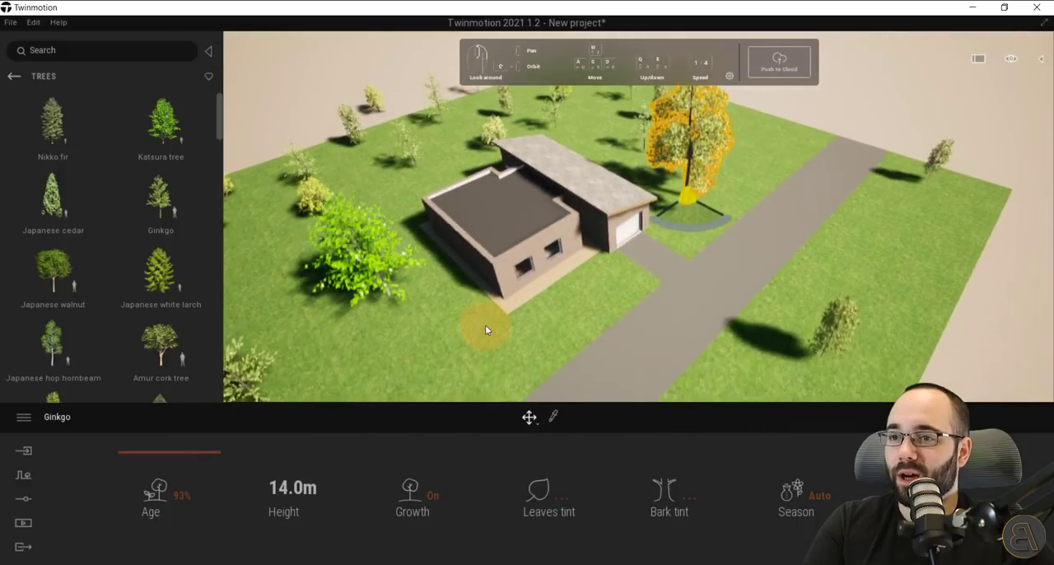
{"action": "left_click", "coordinate": [497, 317]}
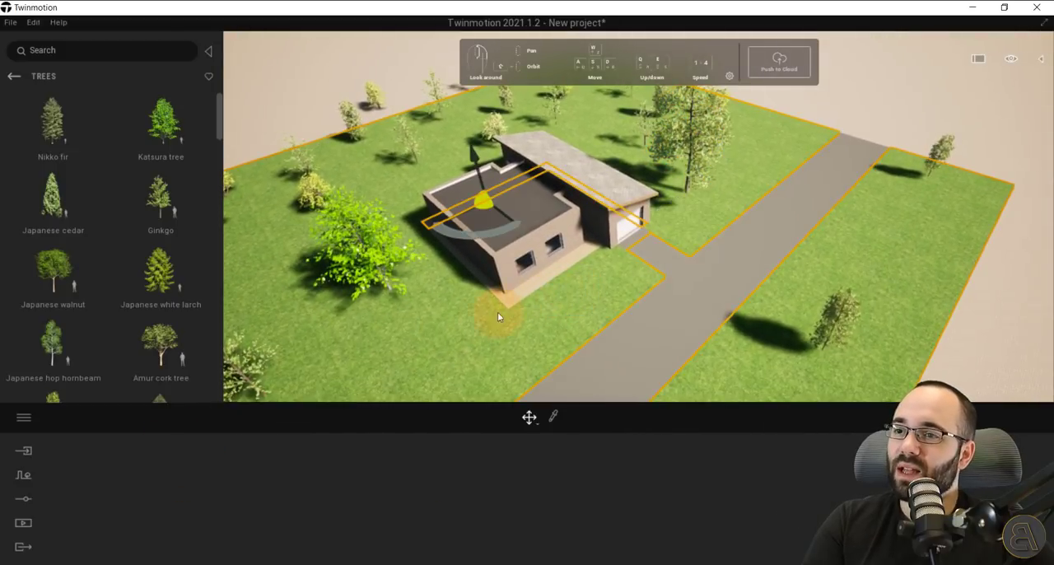
{"action": "left_click", "coordinate": [281, 129]}
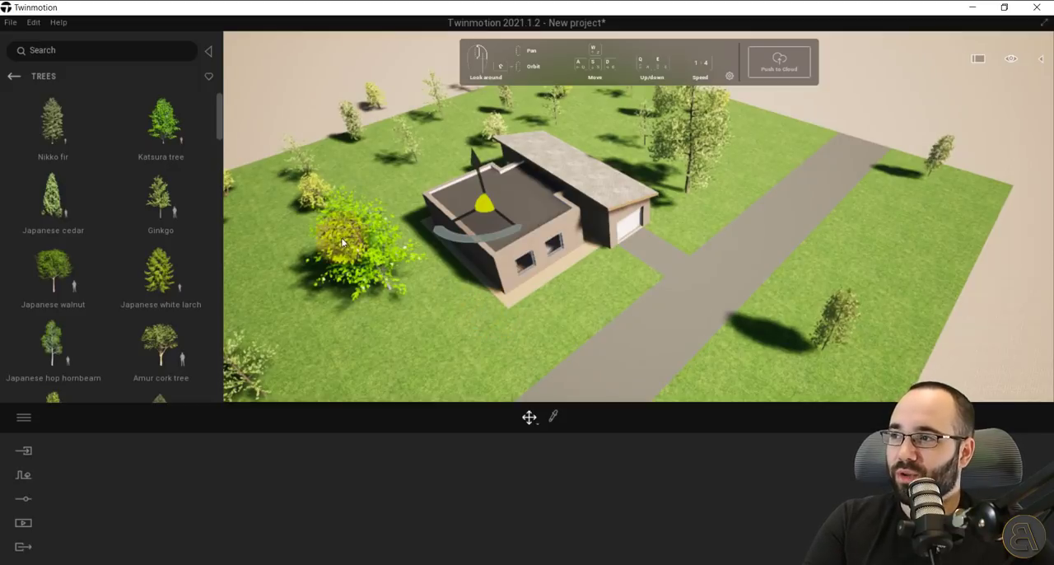
Place Rock 3 from the rocks library on the lawn in front of the house windows.
{"action": "left_click", "coordinate": [14, 76]}
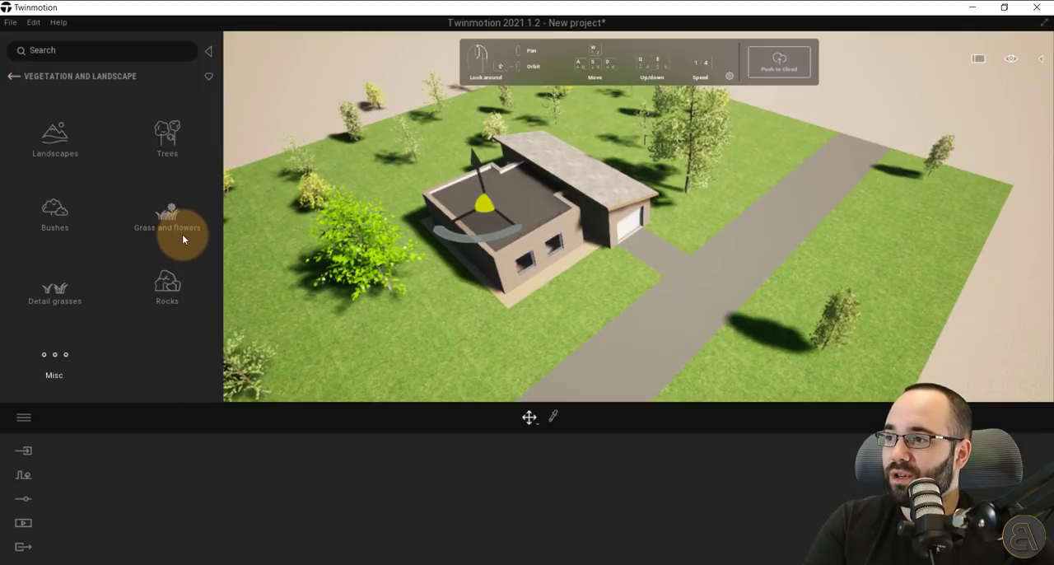
{"action": "left_click", "coordinate": [160, 301]}
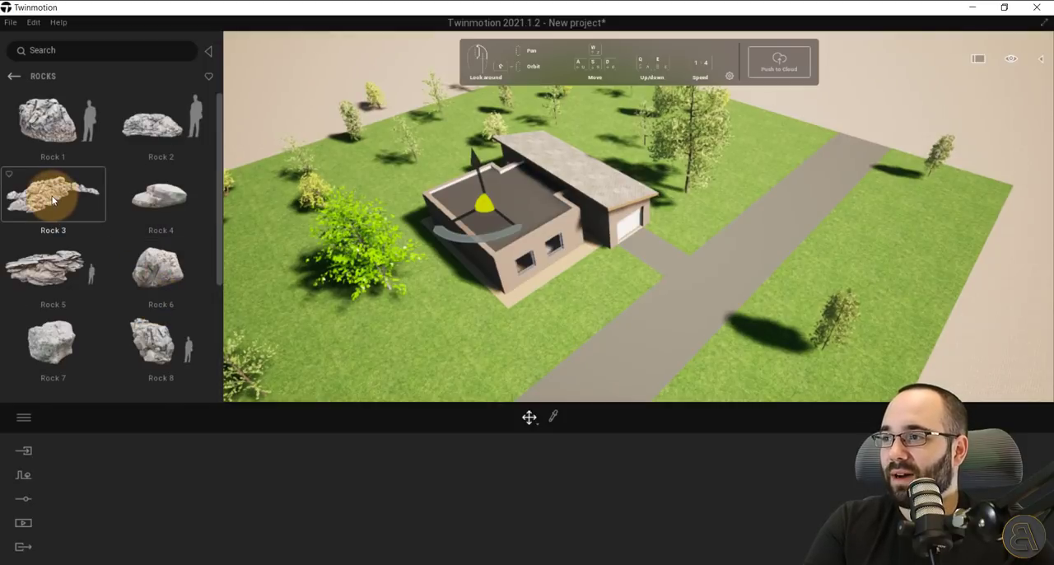
{"action": "left_click_drag", "start_coordinate": [53, 200], "coordinate": [489, 318]}
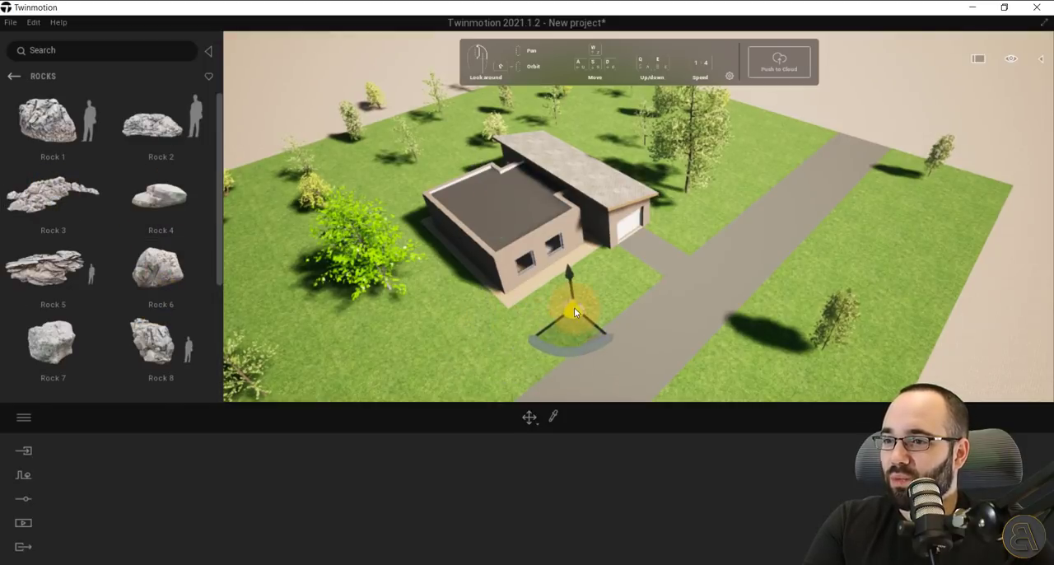
{"action": "left_click_drag", "start_coordinate": [574, 311], "coordinate": [501, 317]}
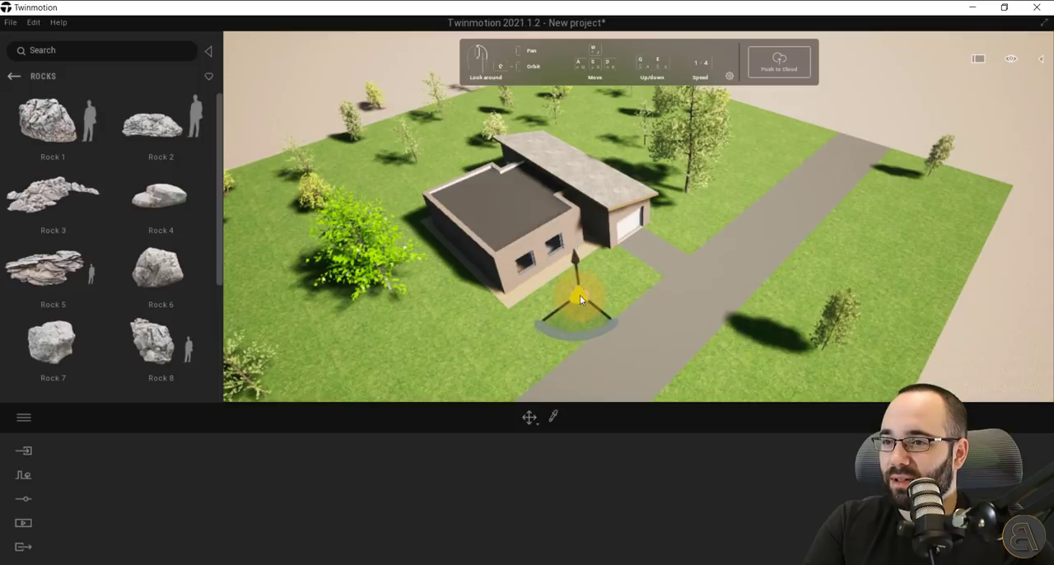
{"action": "left_click", "coordinate": [497, 327]}
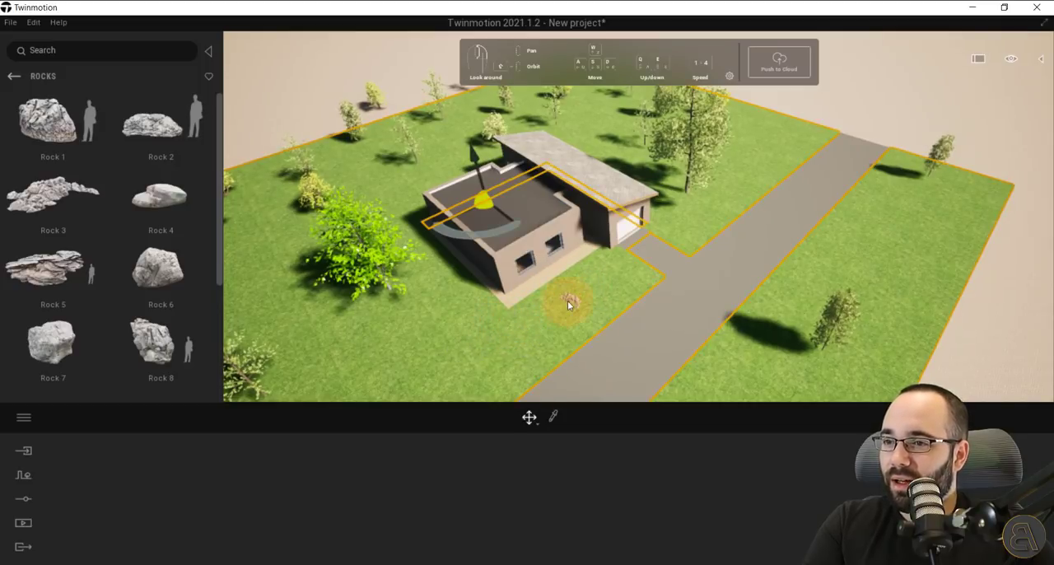
Select the placed rock and examine it up close on the front lawn.
{"action": "left_click", "coordinate": [570, 299]}
{"action": "scroll", "coordinate": [570, 300], "scroll_direction": "up", "scroll_amount": 3}
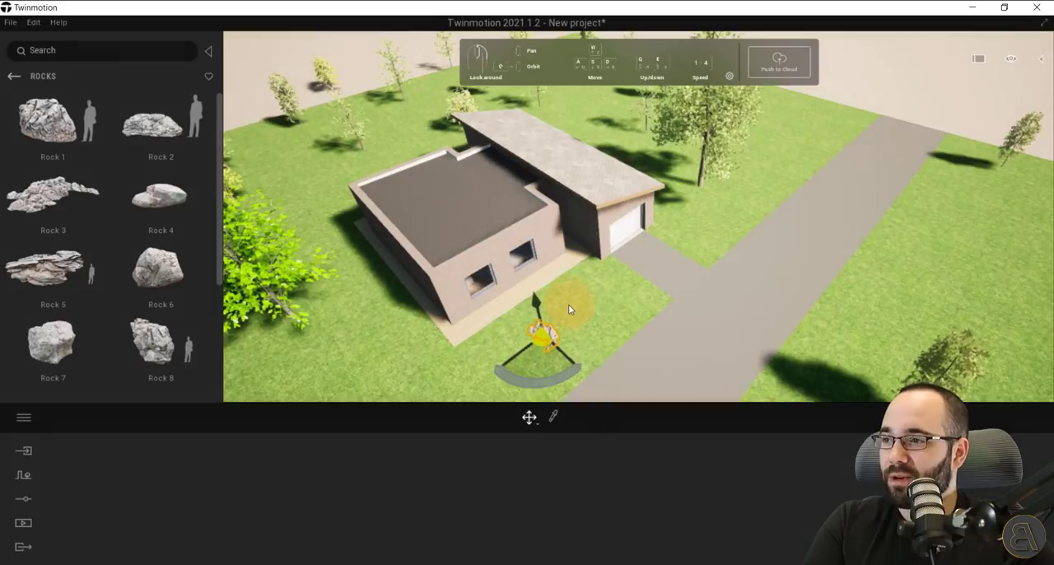
{"action": "scroll", "coordinate": [568, 304], "scroll_direction": "up", "scroll_amount": 4}
{"action": "scroll", "coordinate": [554, 356], "scroll_direction": "up", "scroll_amount": 5}
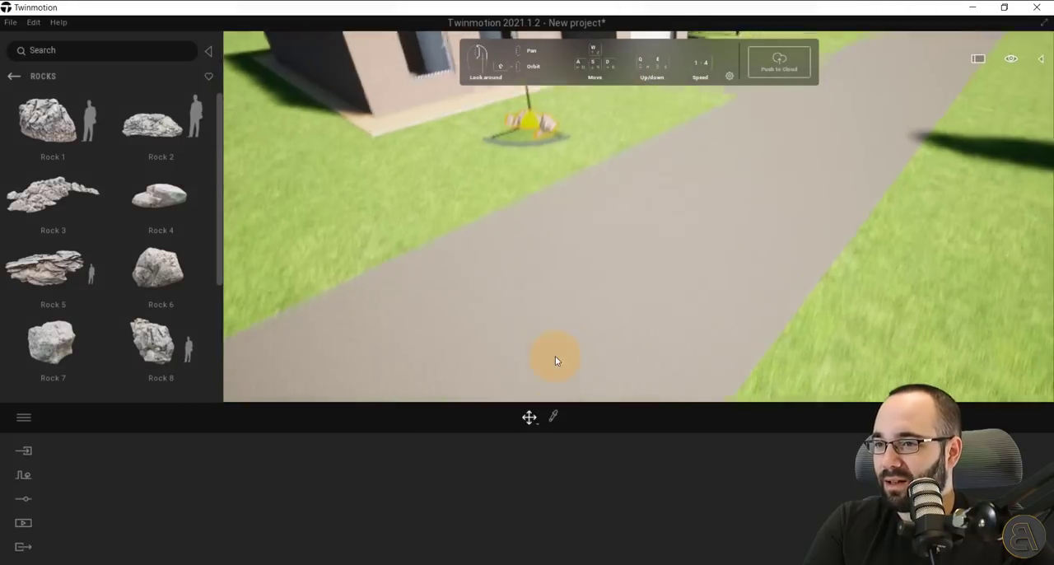
{"action": "scroll", "coordinate": [555, 357], "scroll_direction": "up", "scroll_amount": 4}
{"action": "right_click_drag", "start_coordinate": [555, 356], "coordinate": [534, 229]}
{"action": "left_click", "coordinate": [533, 224]}
{"action": "scroll", "coordinate": [534, 224], "scroll_direction": "down", "scroll_amount": 4}
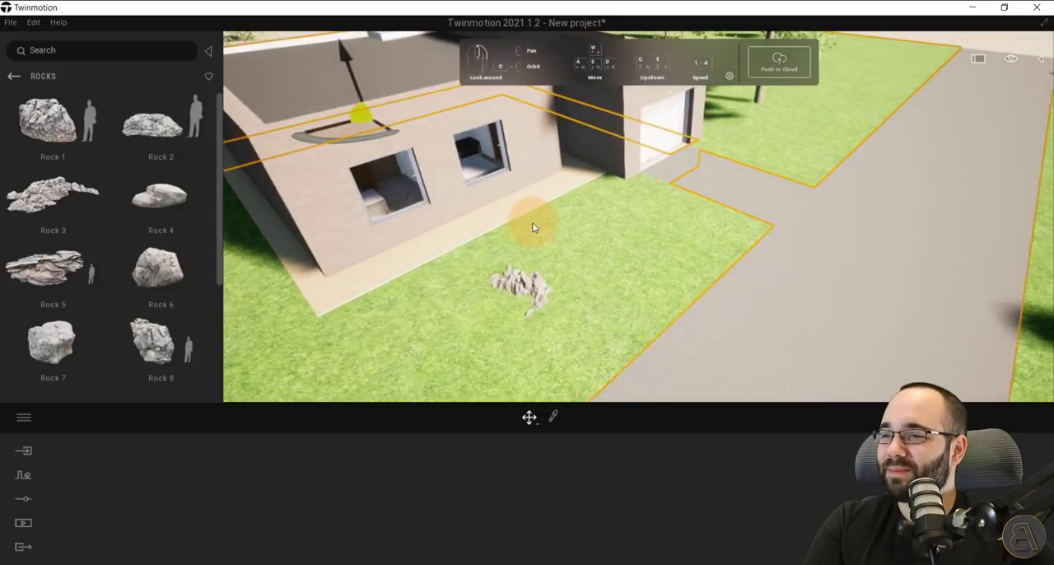
Place a Bush base 2 and a Tropical palm 3 on either side of the rock, and set the palm's size to 27%.
{"action": "left_click", "coordinate": [14, 77]}
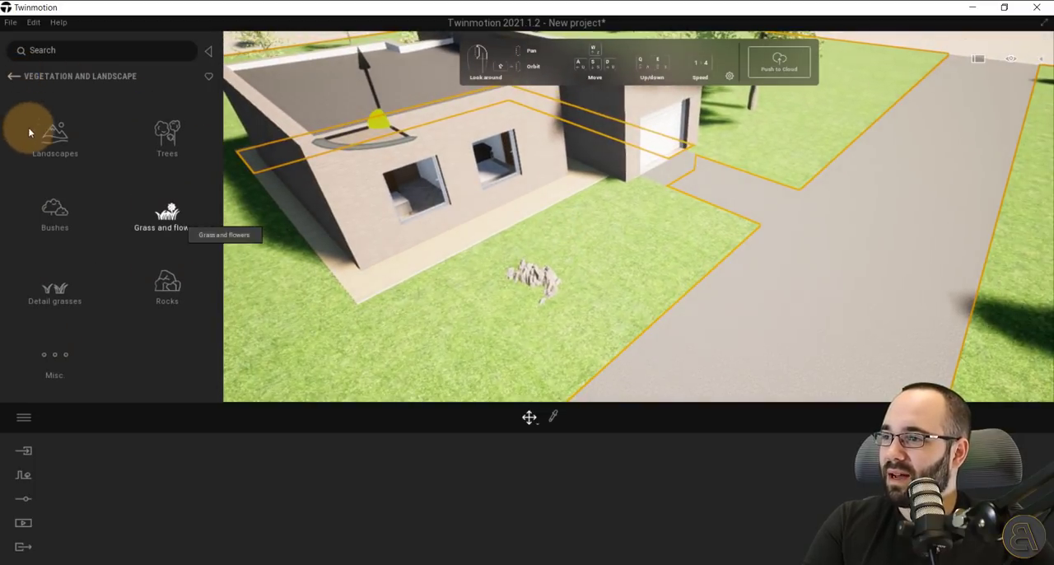
{"action": "left_click", "coordinate": [52, 211]}
{"action": "left_click_drag", "start_coordinate": [52, 217], "coordinate": [630, 232]}
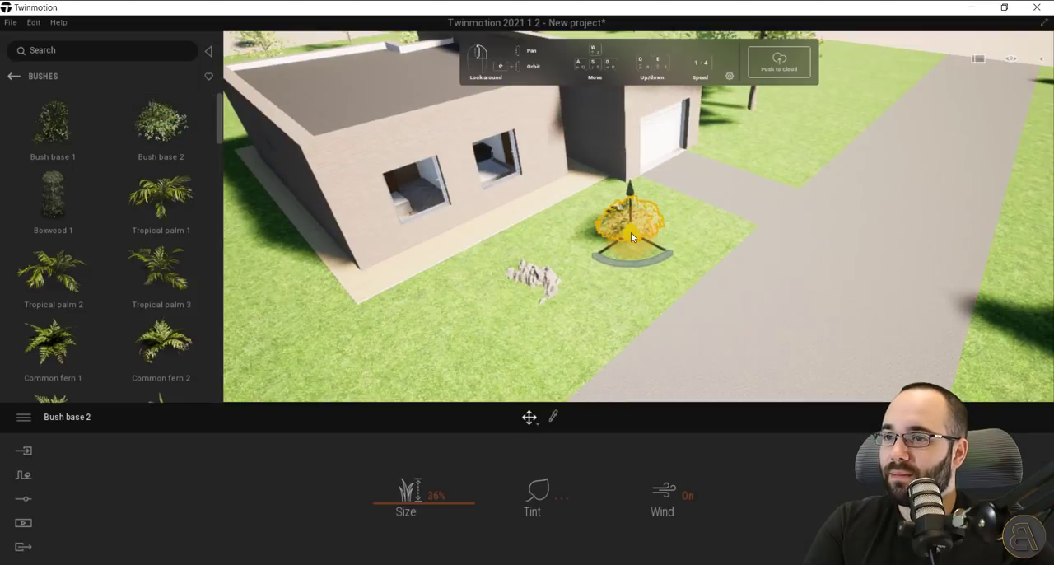
{"action": "left_click_drag", "start_coordinate": [160, 281], "coordinate": [468, 321]}
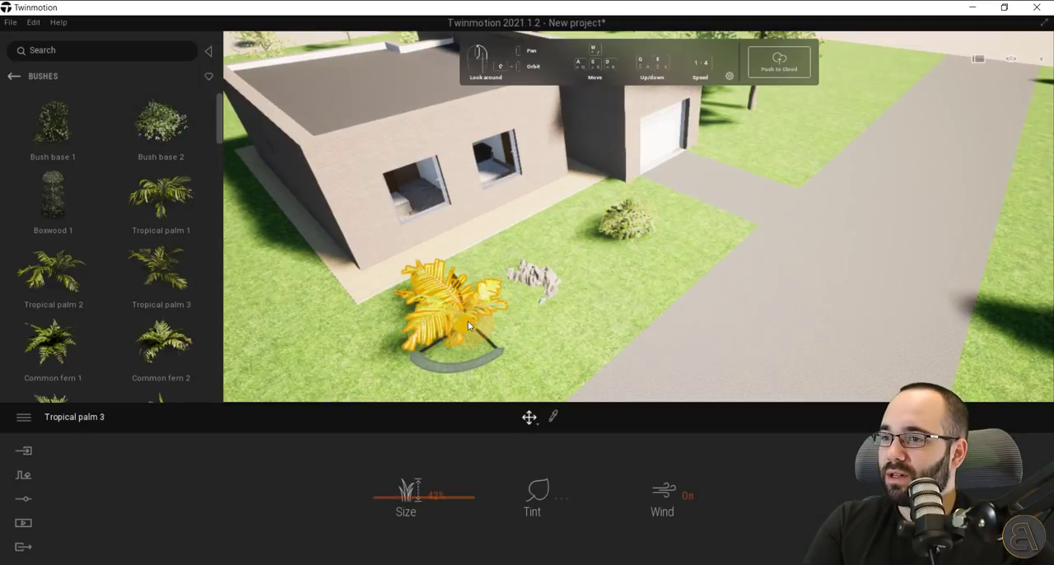
{"action": "left_click", "coordinate": [398, 496]}
{"action": "mouse_move", "coordinate": [399, 496]}
{"action": "left_mouse_down"}
{"action": "mouse_move", "coordinate": [396, 487]}
{"action": "mouse_move", "coordinate": [399, 500]}
{"action": "mouse_move", "coordinate": [383, 511]}
{"action": "left_mouse_up"}
Place several clumps of Wild Grass 01 on the front lawn between the rock and the road.
{"action": "left_click", "coordinate": [14, 76]}
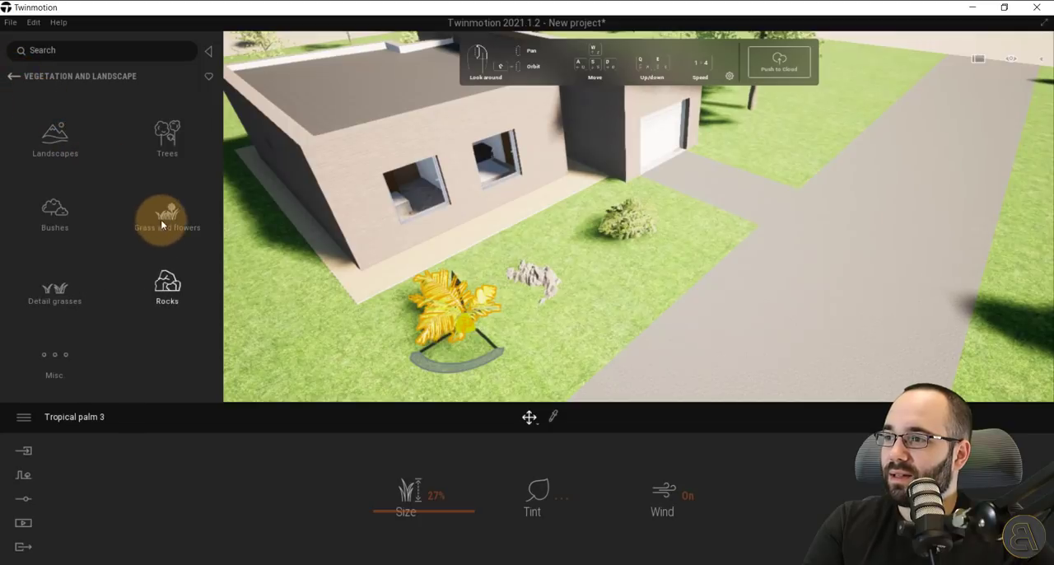
{"action": "left_click", "coordinate": [163, 215]}
{"action": "mouse_move", "coordinate": [163, 229]}
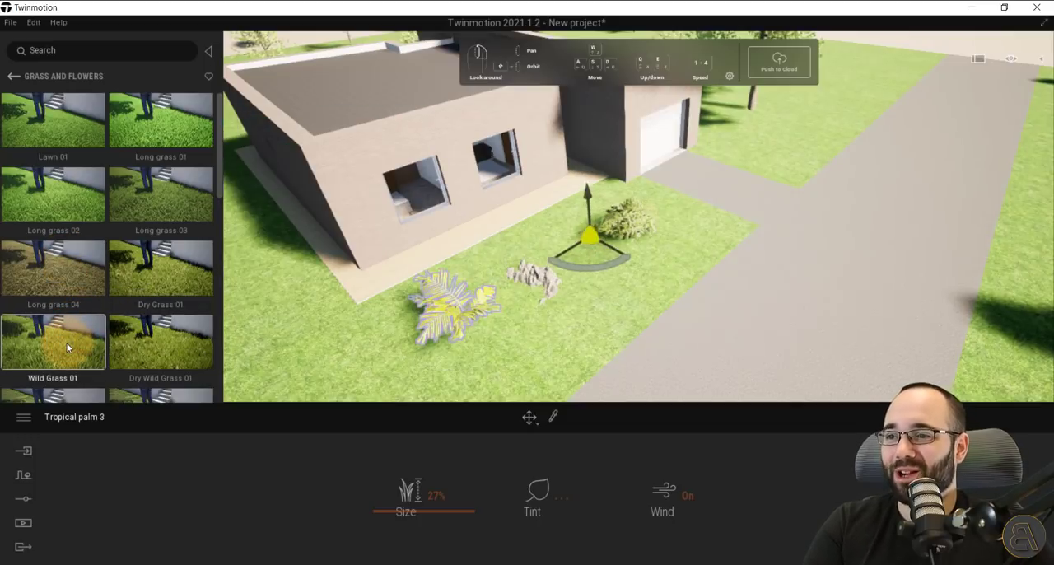
{"action": "left_click_drag", "start_coordinate": [570, 232], "coordinate": [574, 216]}
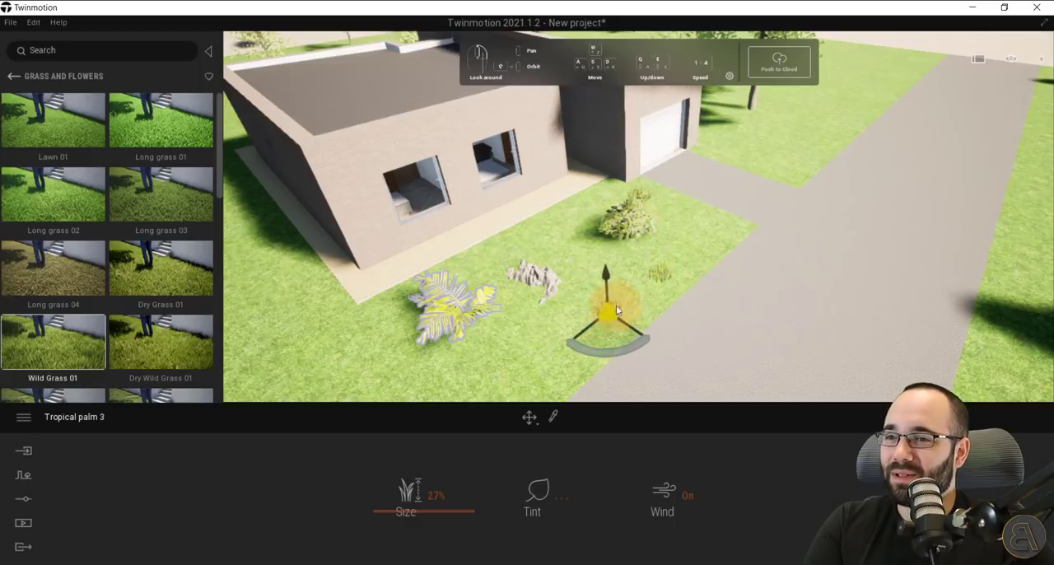
{"action": "scroll", "coordinate": [646, 282], "scroll_direction": "up", "scroll_amount": 5}
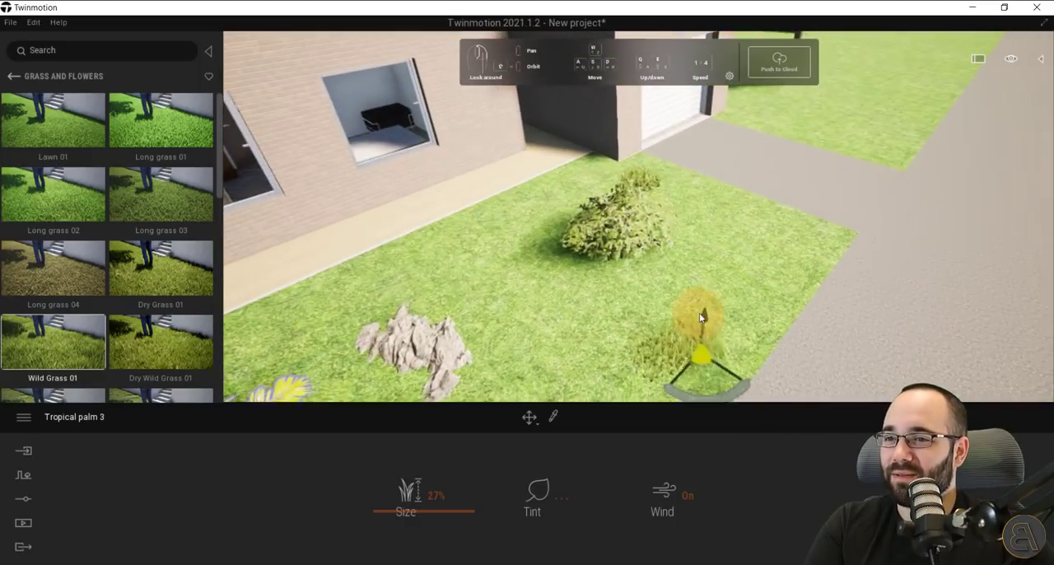
{"action": "middle_click_drag", "start_coordinate": [702, 314], "coordinate": [680, 196]}
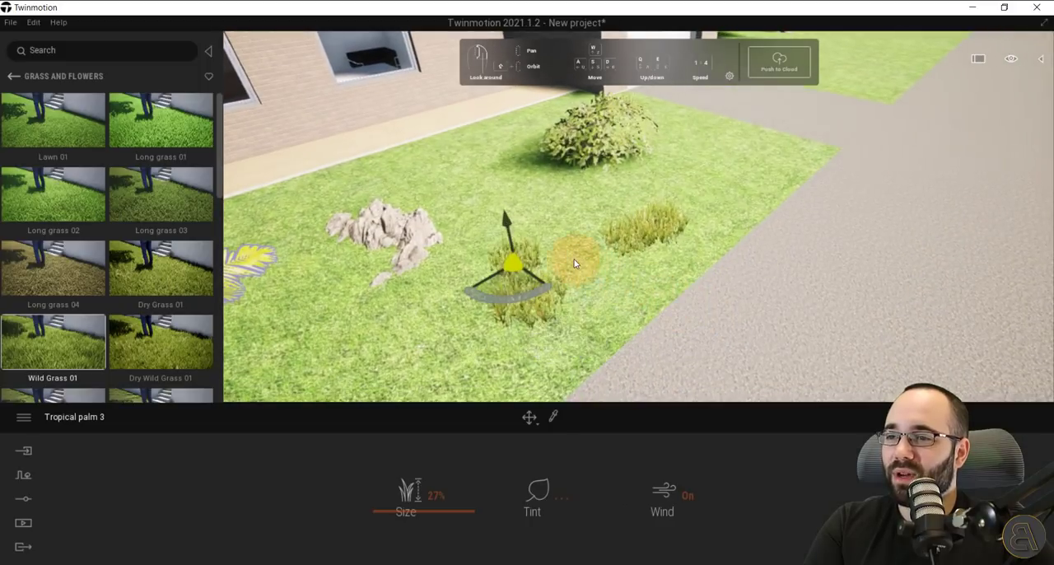
{"action": "scroll", "coordinate": [574, 261], "scroll_direction": "down", "scroll_amount": 4}
{"action": "scroll", "coordinate": [575, 263], "scroll_direction": "down", "scroll_amount": 3}
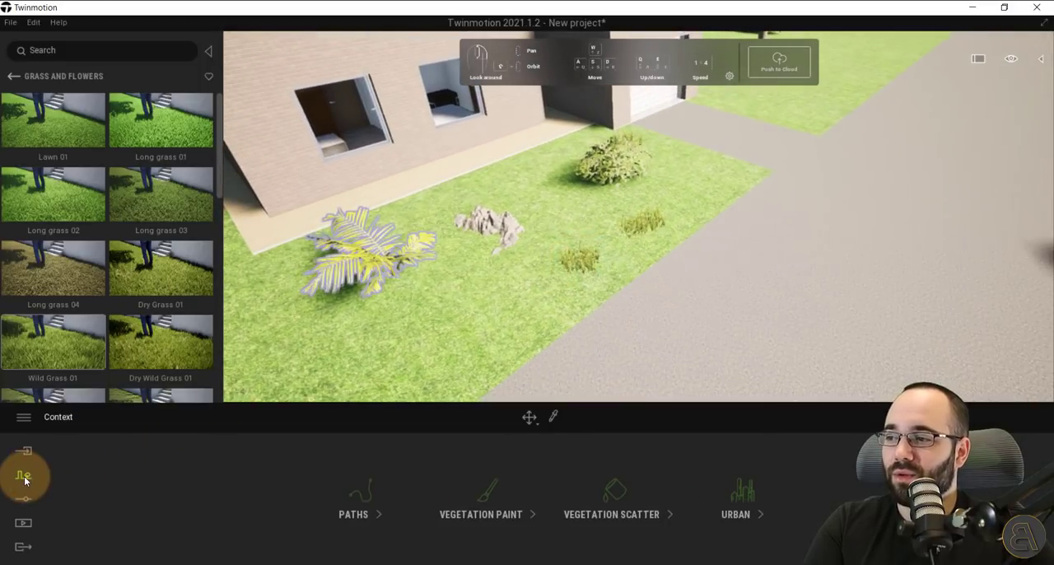
Start vegetation painting and add Long grass 03 from the grass and flowers library as the model to paint.
{"action": "left_click", "coordinate": [486, 504]}
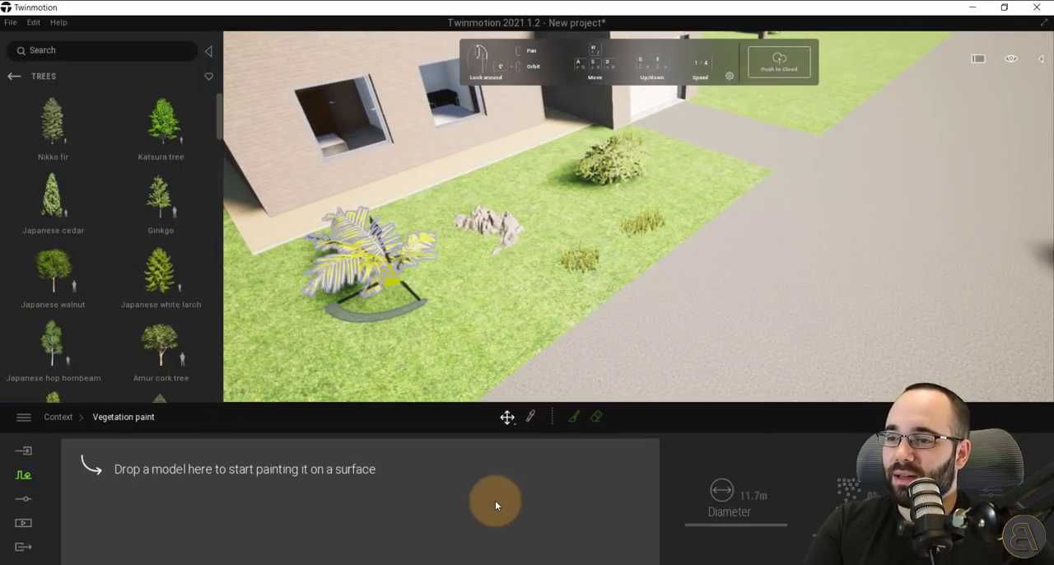
{"action": "left_click", "coordinate": [15, 77]}
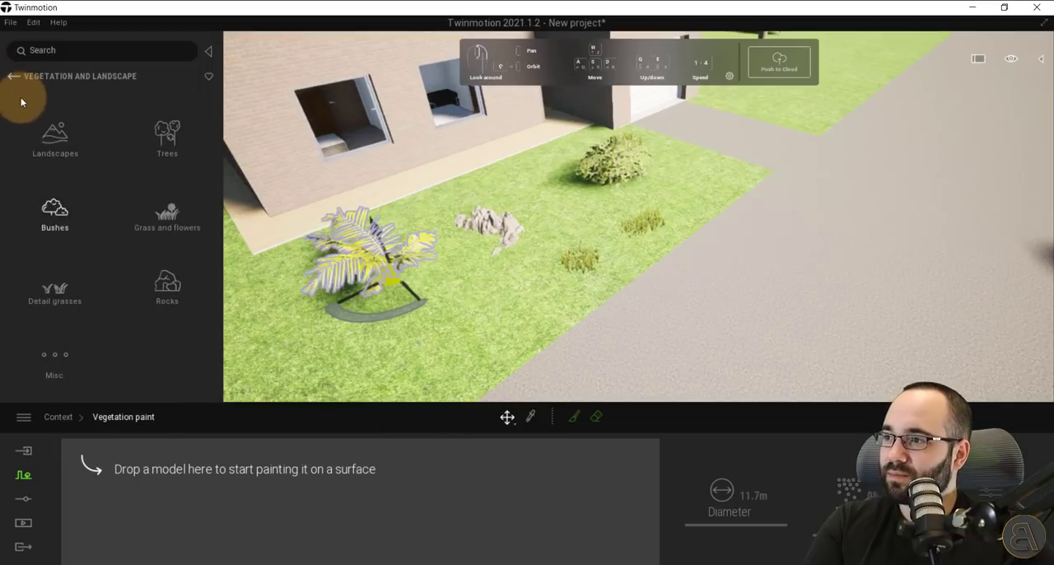
{"action": "left_click", "coordinate": [55, 280]}
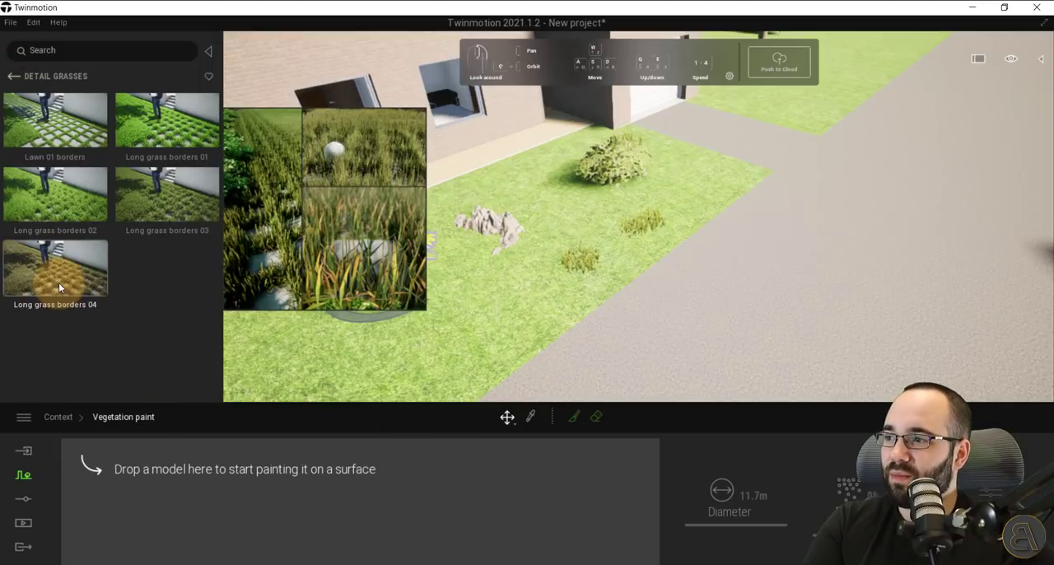
{"action": "left_click", "coordinate": [15, 76]}
{"action": "left_click", "coordinate": [170, 231]}
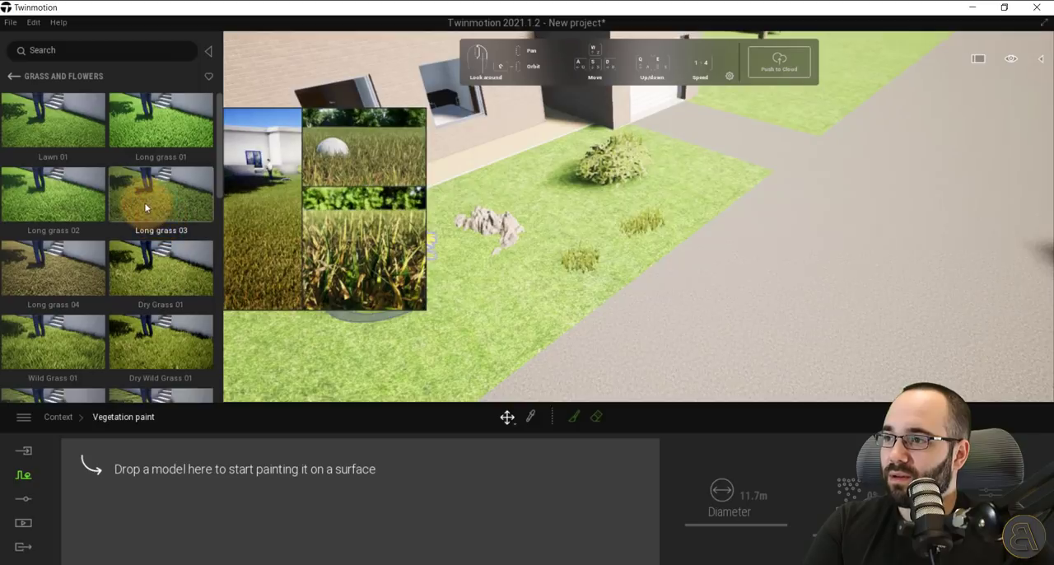
{"action": "mouse_move", "coordinate": [160, 221]}
{"action": "left_mouse_down"}
{"action": "mouse_move", "coordinate": [240, 494]}
{"action": "mouse_move", "coordinate": [228, 512]}
{"action": "left_mouse_up"}
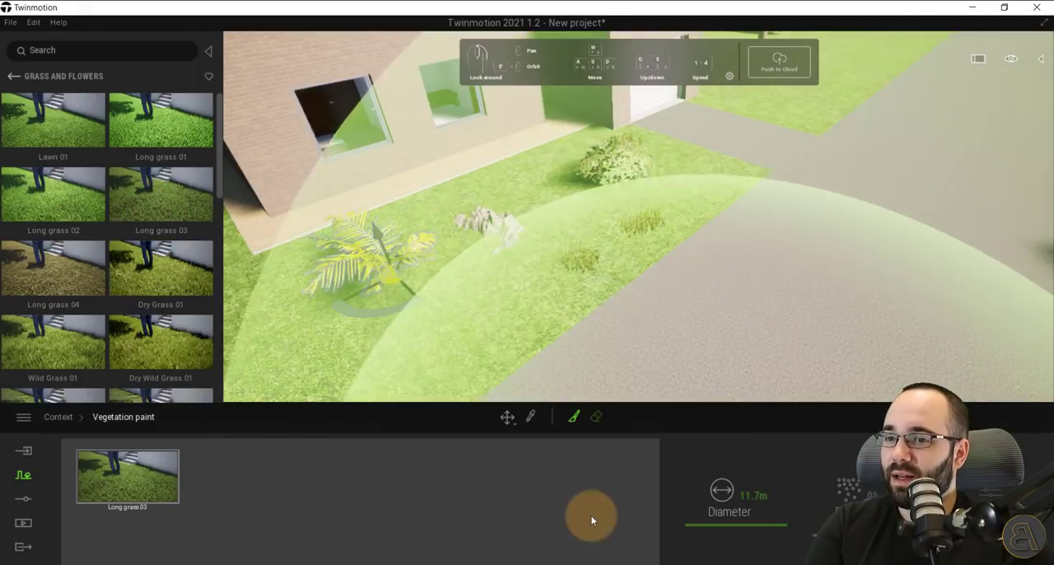
Set the brush diameter to 3.2 m, paint Long grass 03 across the front lawn around the plants, and inspect it closely.
{"action": "mouse_move", "coordinate": [722, 515]}
{"action": "left_mouse_down"}
{"action": "mouse_move", "coordinate": [713, 513]}
{"action": "mouse_move", "coordinate": [714, 533]}
{"action": "left_mouse_up"}
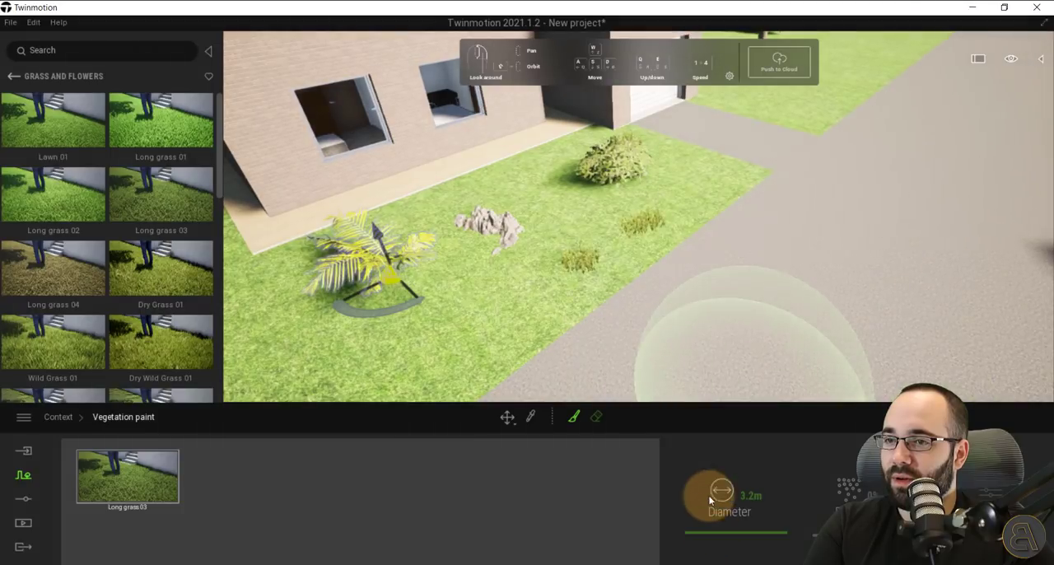
{"action": "mouse_move", "coordinate": [664, 188]}
{"action": "left_mouse_down"}
{"action": "mouse_move", "coordinate": [544, 229]}
{"action": "mouse_move", "coordinate": [391, 336]}
{"action": "left_mouse_up"}
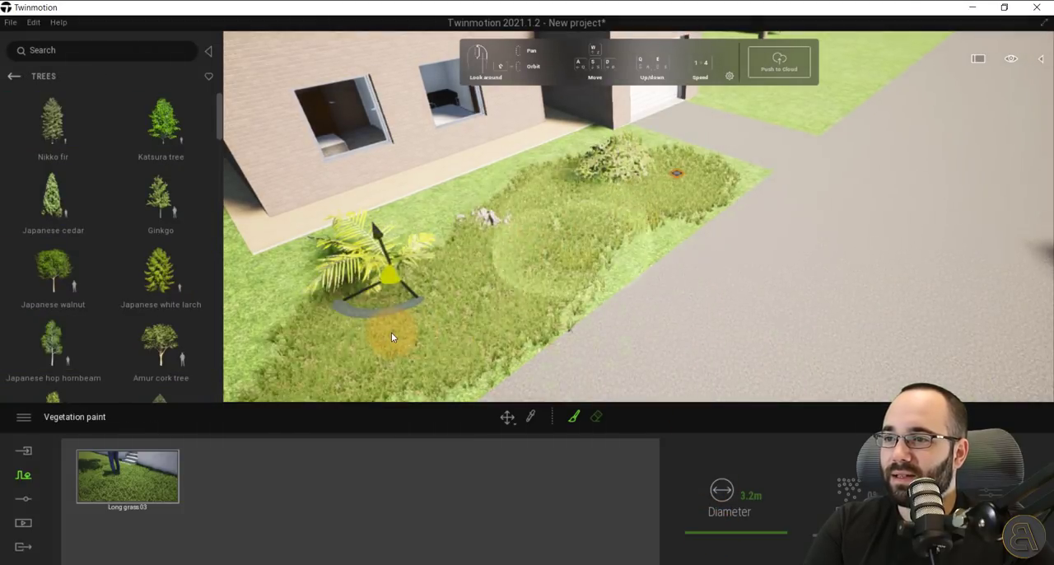
{"action": "key", "text": "s"}
{"action": "right_click_drag", "start_coordinate": [391, 331], "coordinate": [485, 279]}
{"action": "mouse_move", "coordinate": [579, 227]}
{"action": "left_mouse_down"}
{"action": "mouse_move", "coordinate": [355, 220]}
{"action": "mouse_move", "coordinate": [268, 169]}
{"action": "mouse_move", "coordinate": [319, 311]}
{"action": "mouse_move", "coordinate": [415, 295]}
{"action": "left_mouse_up"}
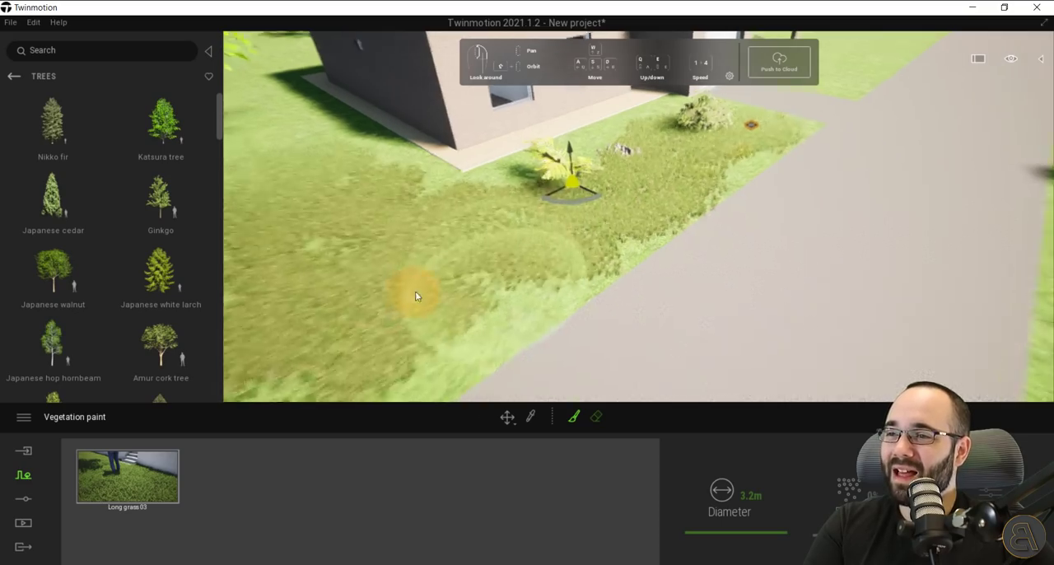
{"action": "key", "text": "s"}
{"action": "key", "text": "w"}
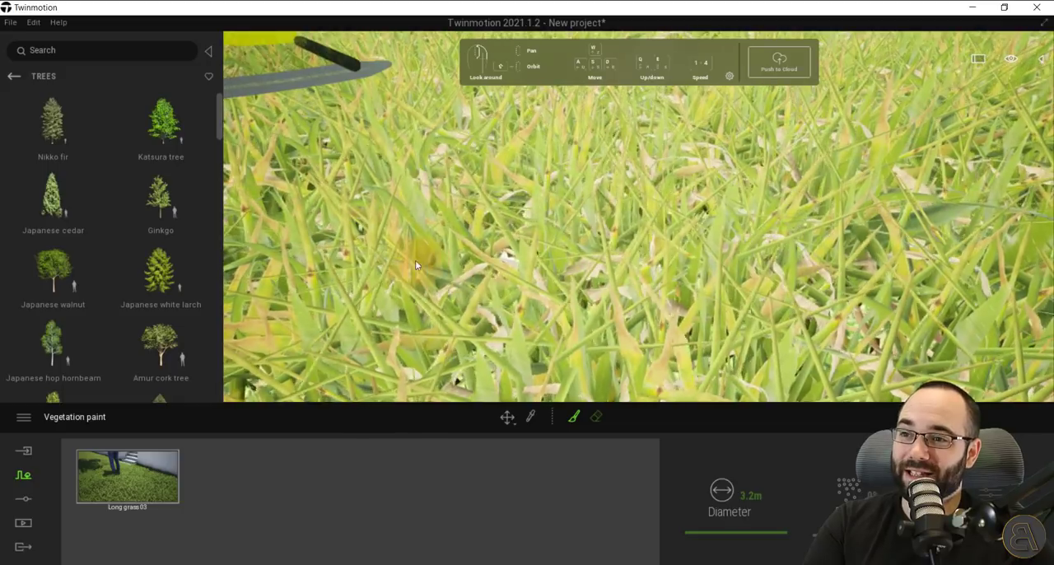
{"action": "key", "text": "s"}
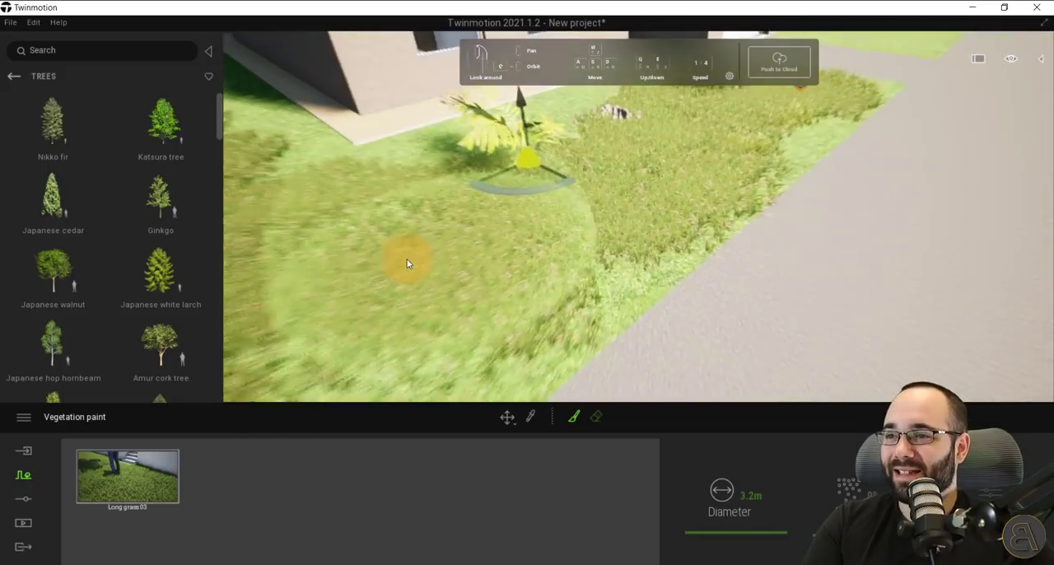
Place a Coupe 01 from the cars library on the driveway in front of the garage.
{"action": "left_click", "coordinate": [14, 77]}
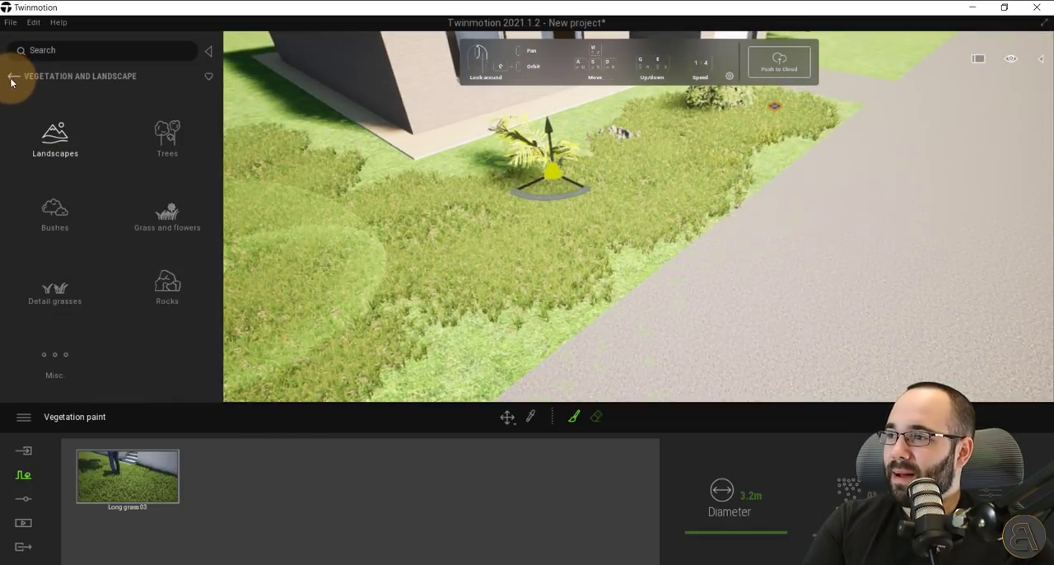
{"action": "left_click", "coordinate": [13, 77]}
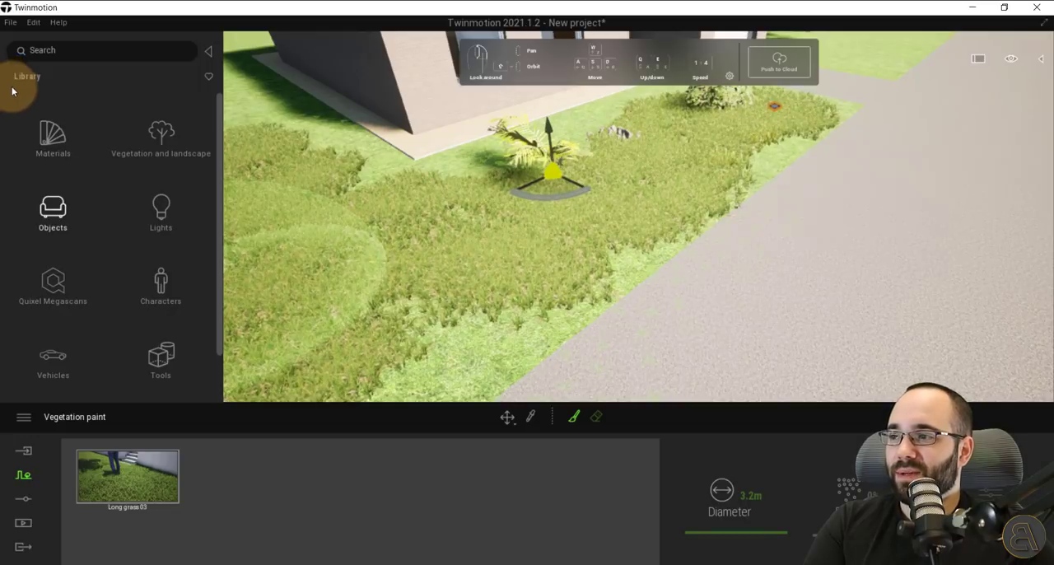
{"action": "left_click", "coordinate": [60, 373]}
{"action": "scroll", "coordinate": [429, 271], "scroll_direction": "down", "scroll_amount": 10}
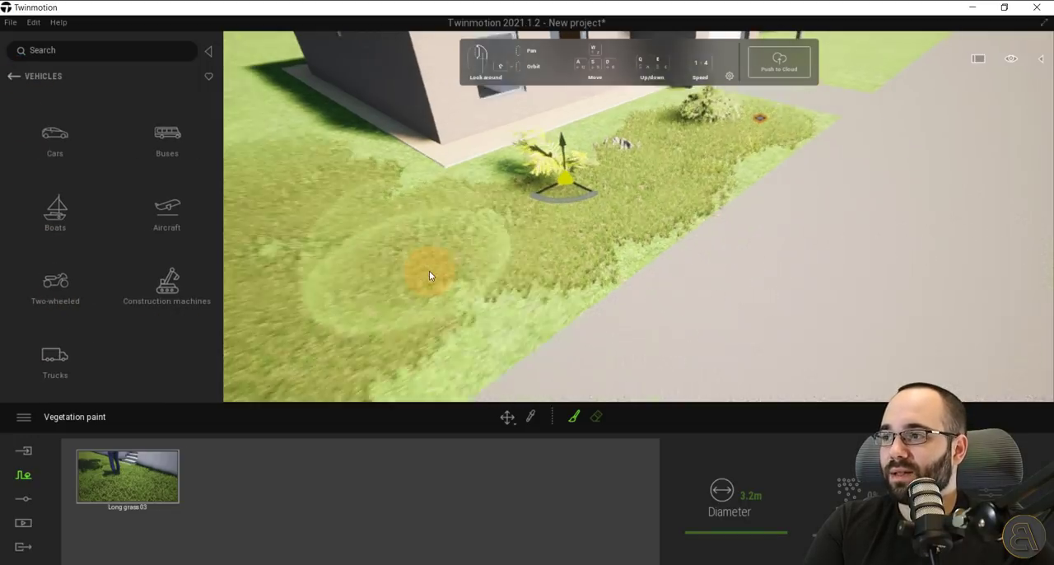
{"action": "middle_click_drag", "start_coordinate": [429, 271], "coordinate": [348, 376]}
{"action": "left_click", "coordinate": [59, 140]}
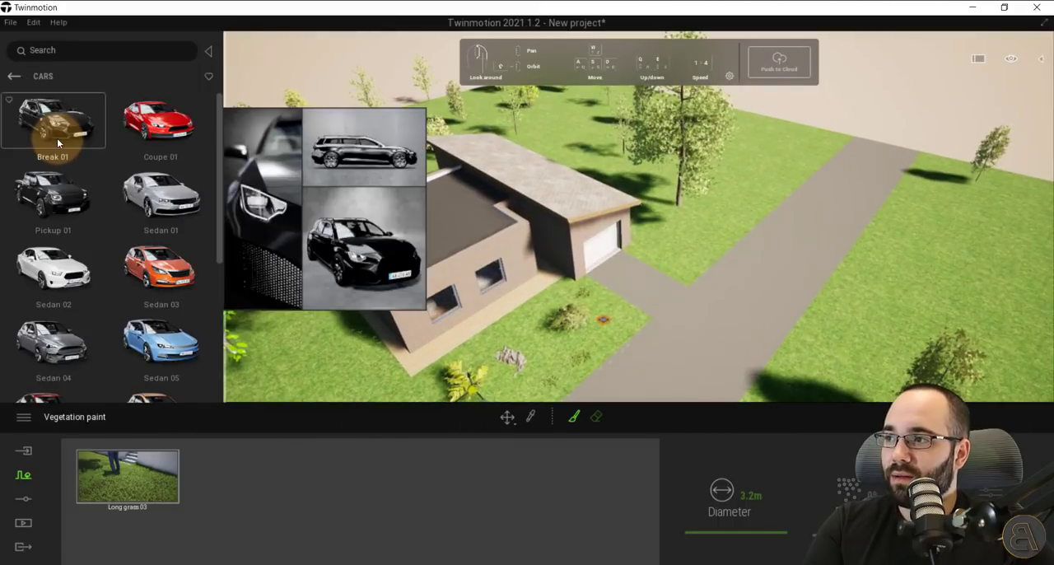
{"action": "scroll", "coordinate": [57, 137], "scroll_direction": "down", "scroll_amount": 3}
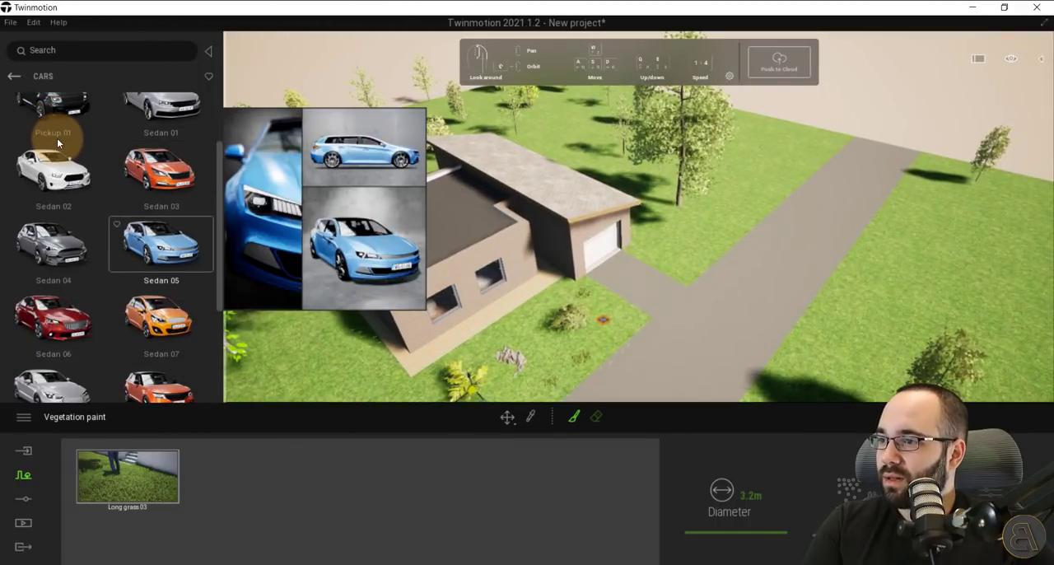
{"action": "scroll", "coordinate": [216, 296], "scroll_direction": "down", "scroll_amount": 3}
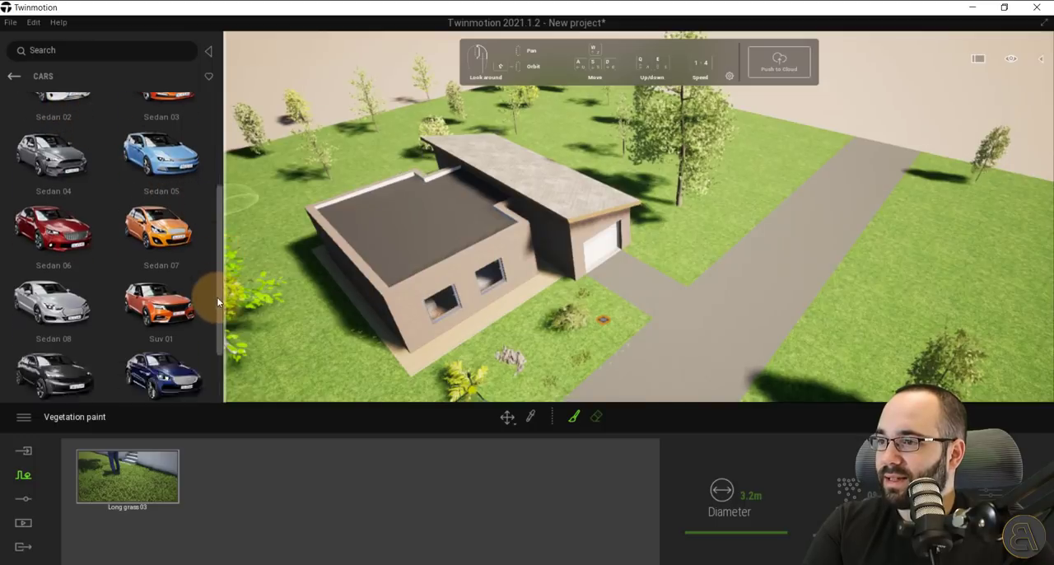
{"action": "scroll", "coordinate": [220, 332], "scroll_direction": "up", "scroll_amount": 6}
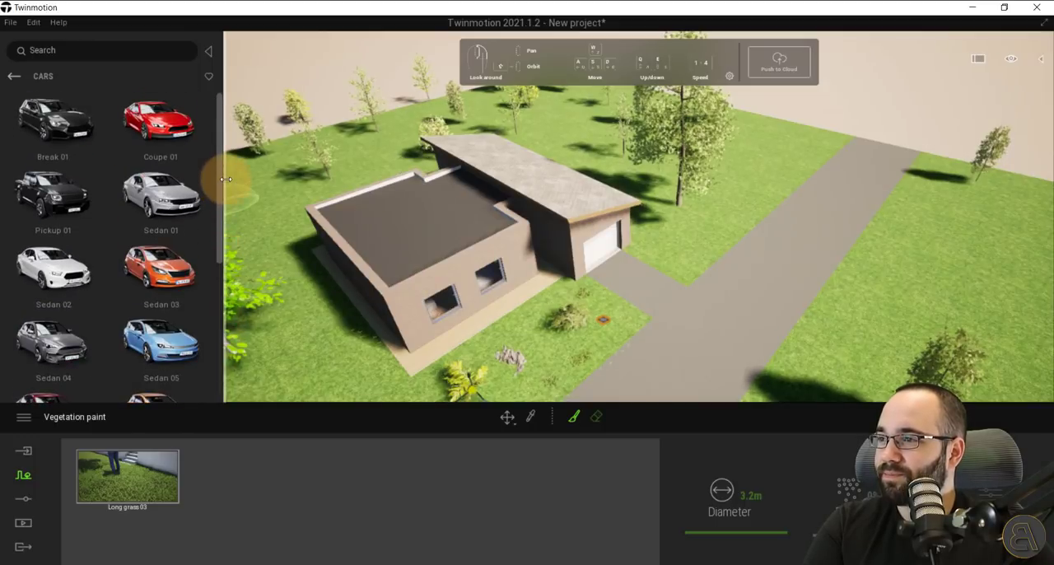
{"action": "mouse_move", "coordinate": [39, 209]}
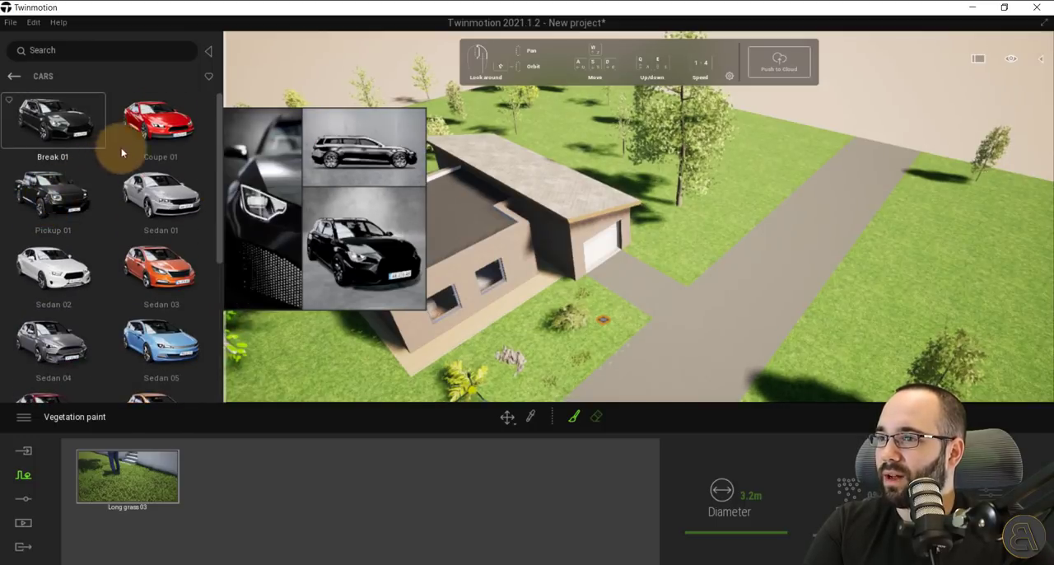
{"action": "mouse_move", "coordinate": [160, 125]}
{"action": "left_click_drag", "start_coordinate": [169, 132], "coordinate": [645, 380]}
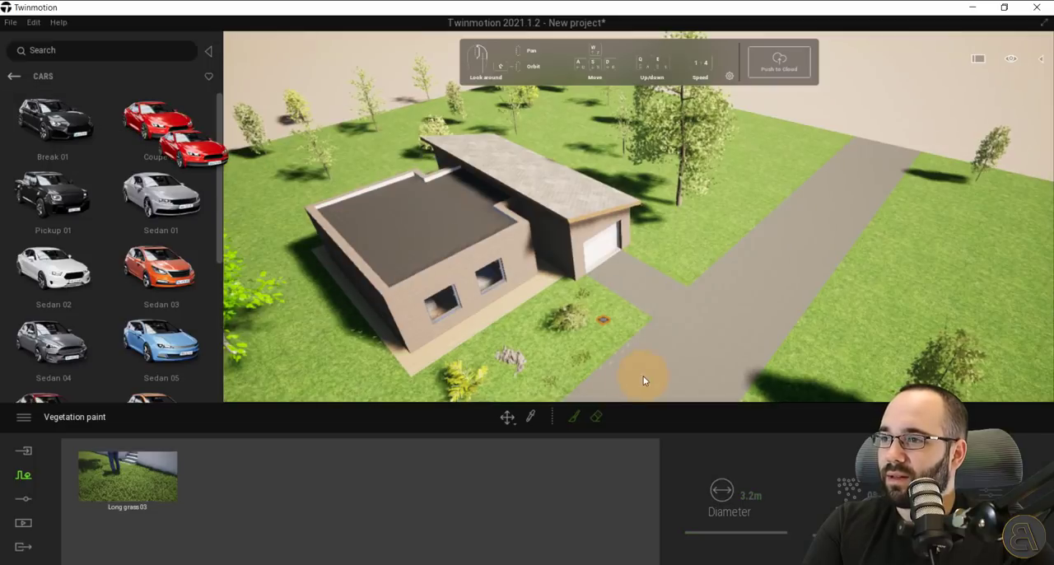
{"action": "left_click_drag", "start_coordinate": [653, 304], "coordinate": [651, 304]}
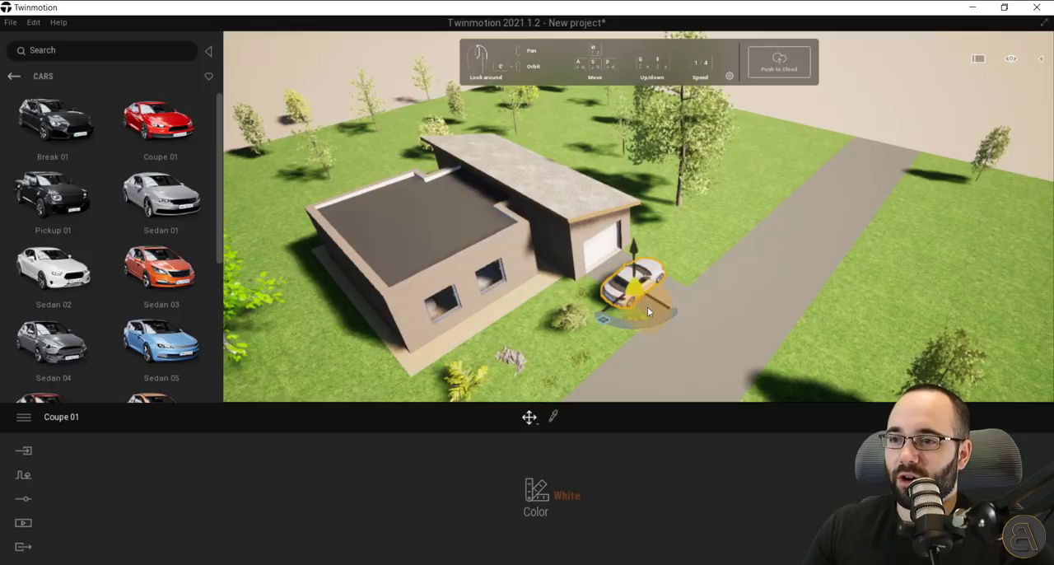
Rotate the coupe to line up with the driveway, facing the road, and centre it in front of the garage door.
{"action": "left_click_drag", "start_coordinate": [587, 323], "coordinate": [566, 317]}
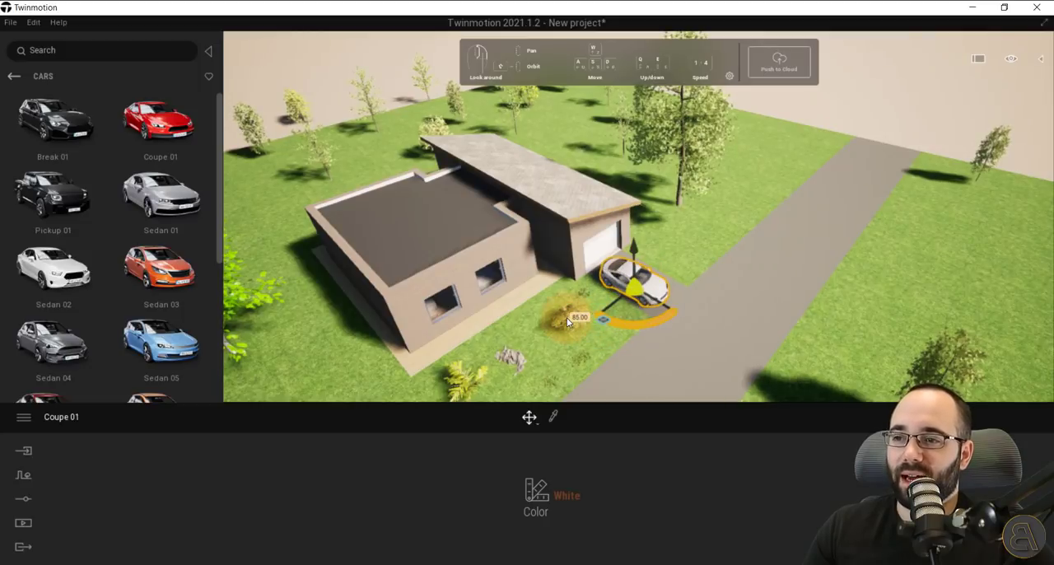
{"action": "scroll", "coordinate": [566, 317], "scroll_direction": "up", "scroll_amount": 2}
{"action": "scroll", "coordinate": [567, 317], "scroll_direction": "up", "scroll_amount": 5}
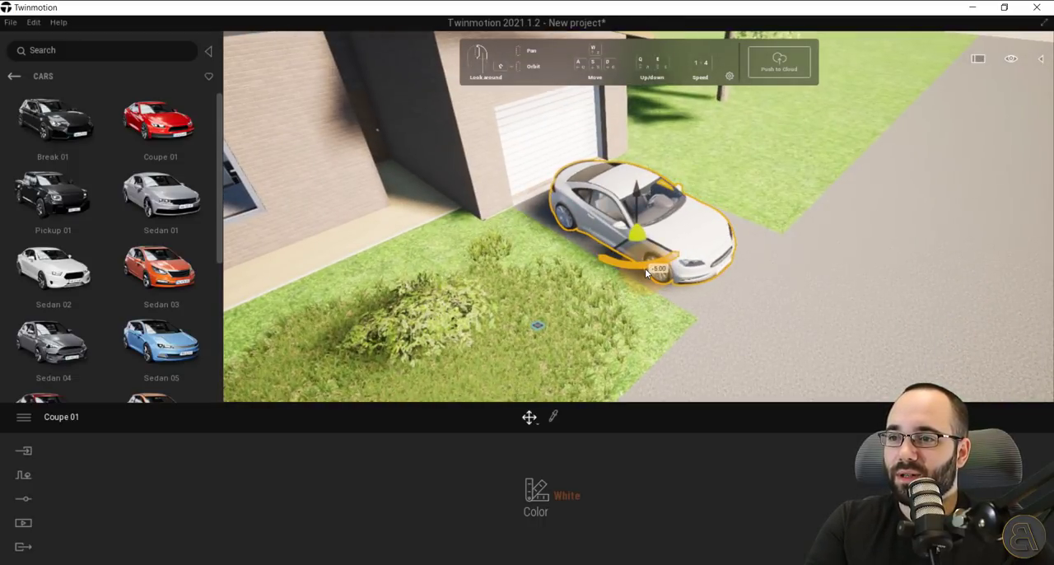
{"action": "left_click_drag", "start_coordinate": [641, 272], "coordinate": [645, 234]}
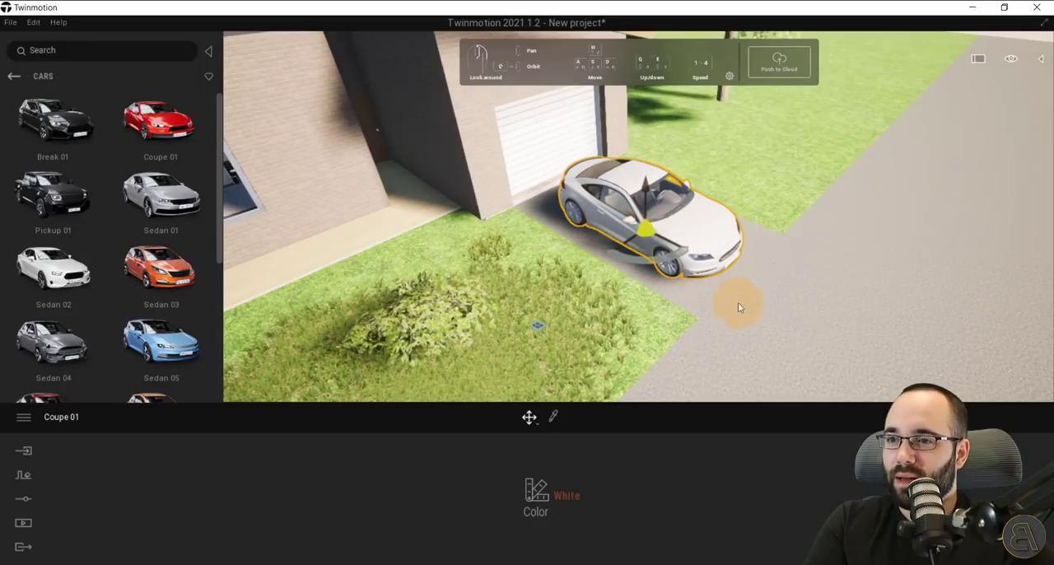
Check the coupe up close and adjust its height so the wheels rest on the driveway.
{"action": "left_click", "coordinate": [754, 319]}
{"action": "scroll", "coordinate": [755, 319], "scroll_direction": "up", "scroll_amount": 3}
{"action": "scroll", "coordinate": [730, 294], "scroll_direction": "up", "scroll_amount": 2}
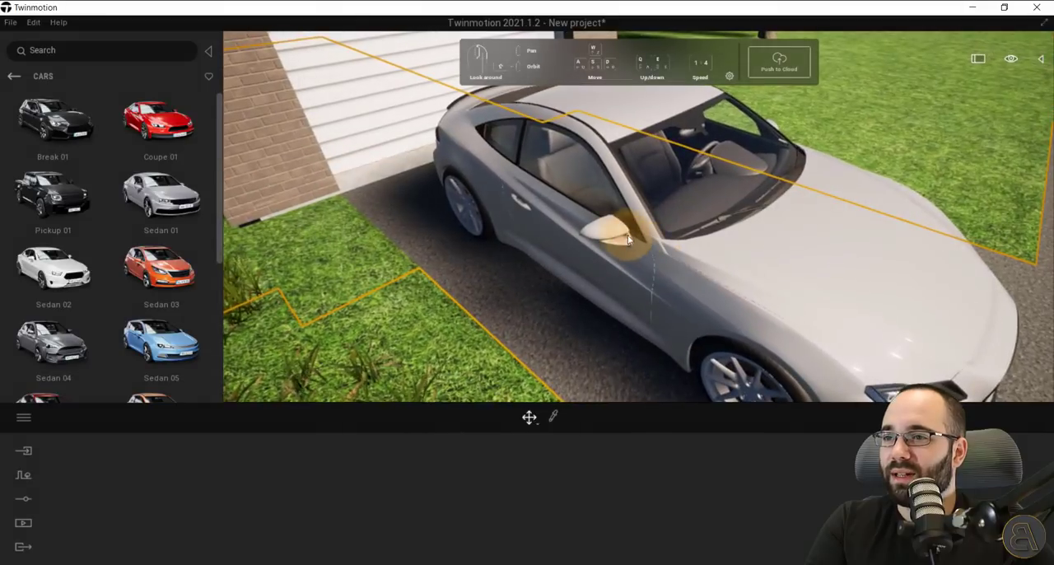
{"action": "left_click", "coordinate": [625, 224]}
{"action": "scroll", "coordinate": [636, 216], "scroll_direction": "down", "scroll_amount": 3}
{"action": "left_click_drag", "start_coordinate": [650, 200], "coordinate": [649, 207]}
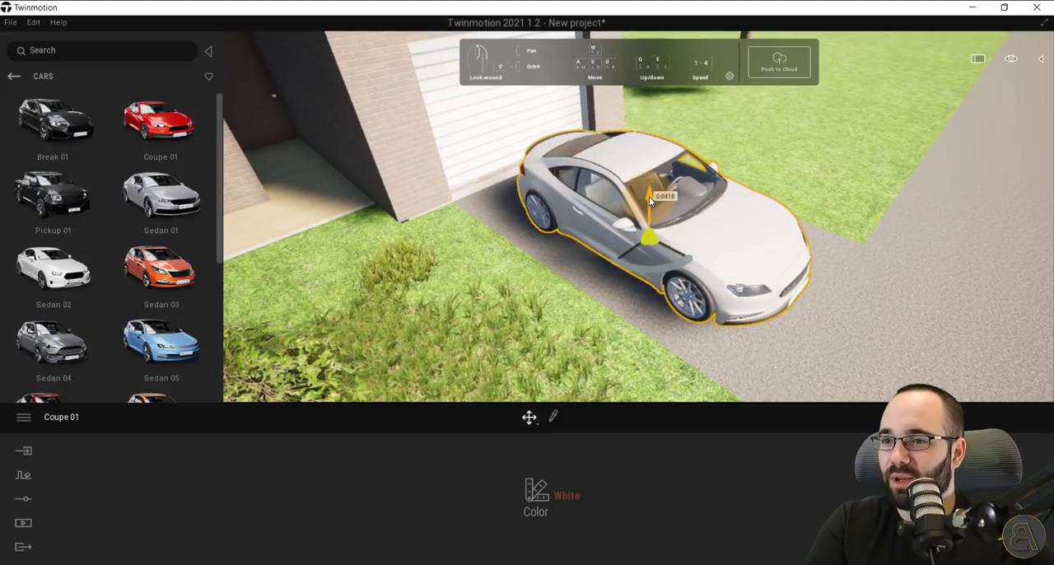
{"action": "left_click", "coordinate": [605, 280]}
{"action": "scroll", "coordinate": [608, 281], "scroll_direction": "down", "scroll_amount": 8}
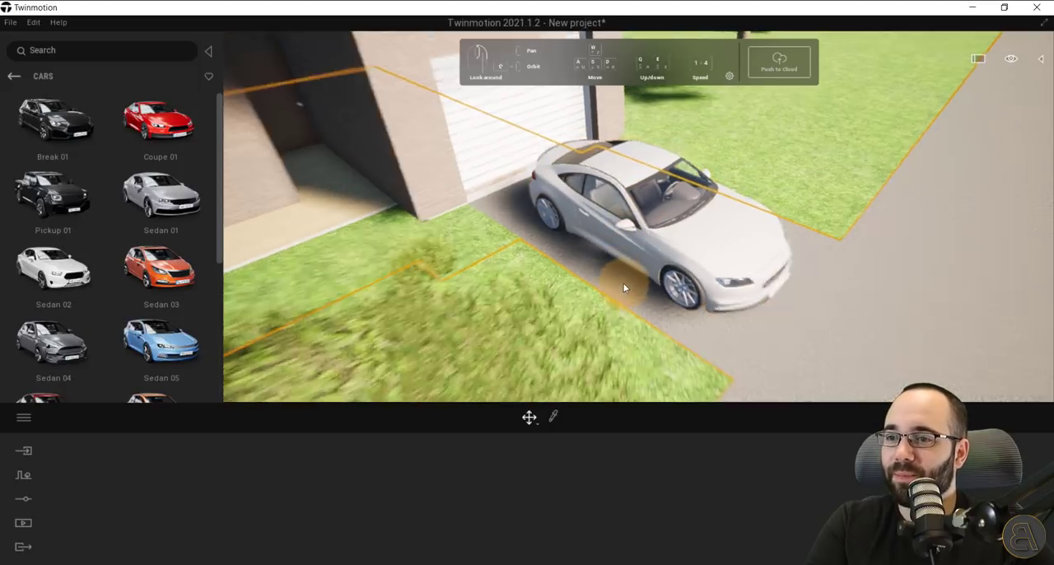
Examine the front of the house with the parked car, painted grass and plants from several distances.
{"action": "mouse_move", "coordinate": [727, 330]}
{"action": "right_mouse_down"}
{"action": "mouse_move", "coordinate": [712, 332]}
{"action": "mouse_move", "coordinate": [735, 332]}
{"action": "right_mouse_up"}
{"action": "scroll", "coordinate": [681, 323], "scroll_direction": "down", "scroll_amount": 3}
{"action": "right_click_drag", "start_coordinate": [536, 305], "coordinate": [544, 294]}
{"action": "scroll", "coordinate": [537, 307], "scroll_direction": "down", "scroll_amount": 3}
{"action": "scroll", "coordinate": [536, 305], "scroll_direction": "up", "scroll_amount": 2}
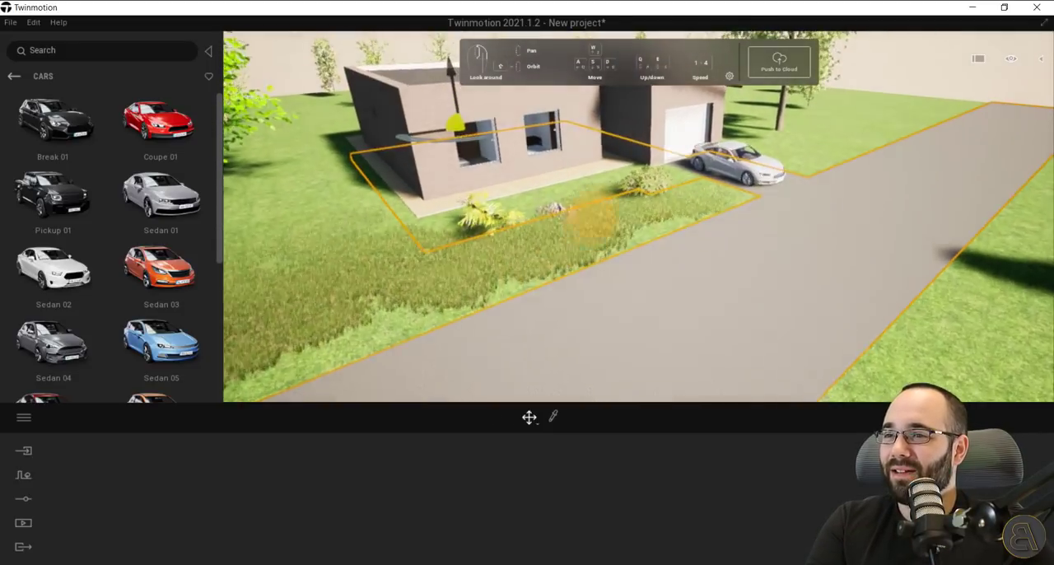
{"action": "middle_click_drag", "start_coordinate": [604, 202], "coordinate": [604, 203]}
{"action": "scroll", "coordinate": [604, 203], "scroll_direction": "up", "scroll_amount": 1}
{"action": "scroll", "coordinate": [605, 202], "scroll_direction": "up", "scroll_amount": 1}
{"action": "scroll", "coordinate": [605, 203], "scroll_direction": "down", "scroll_amount": 1}
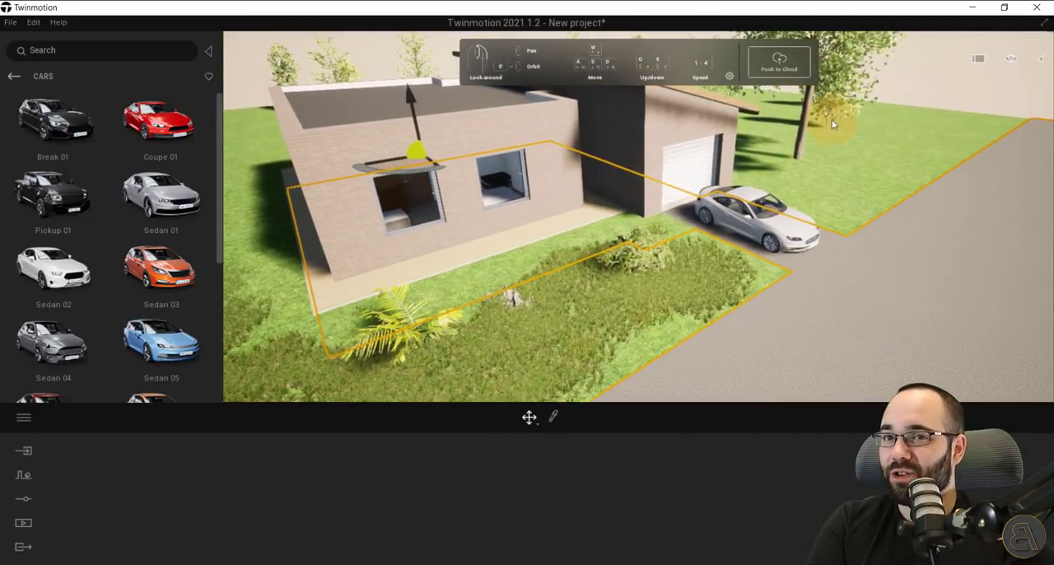
Switch to pedestrian mode and view the house front and lawn from eye level.
{"action": "left_click", "coordinate": [1009, 64]}
{"action": "left_click", "coordinate": [1010, 171]}
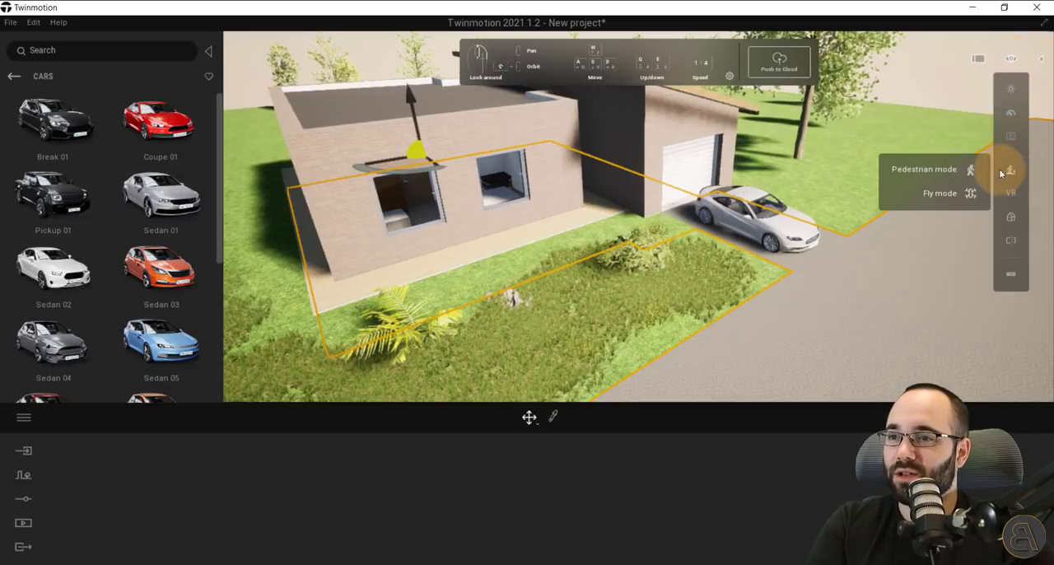
{"action": "left_click", "coordinate": [939, 169]}
{"action": "left_click_drag", "start_coordinate": [630, 172], "coordinate": [634, 165]}
{"action": "right_click_drag", "start_coordinate": [634, 167], "coordinate": [631, 167]}
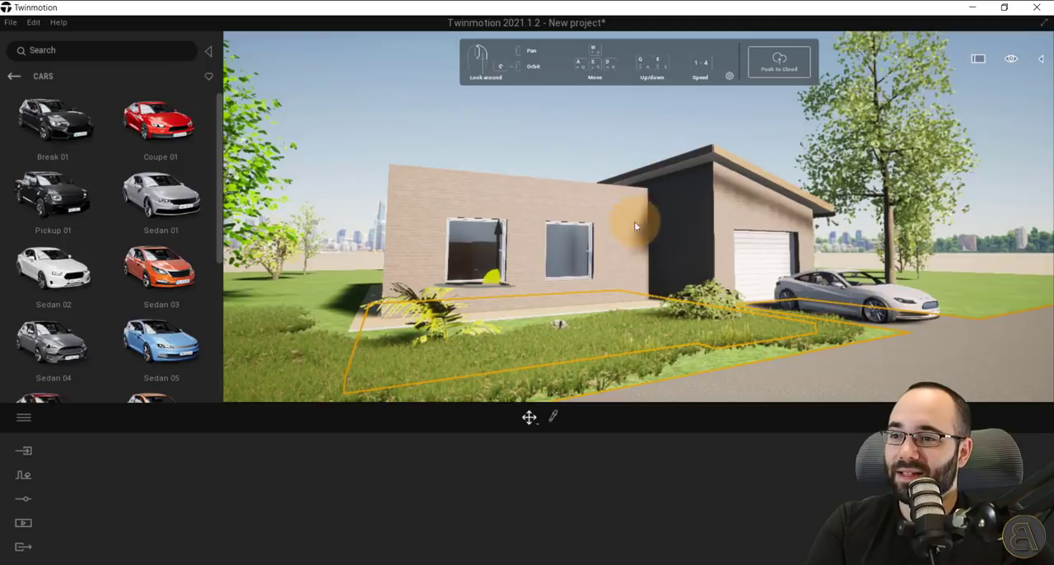
{"action": "key", "text": "w"}
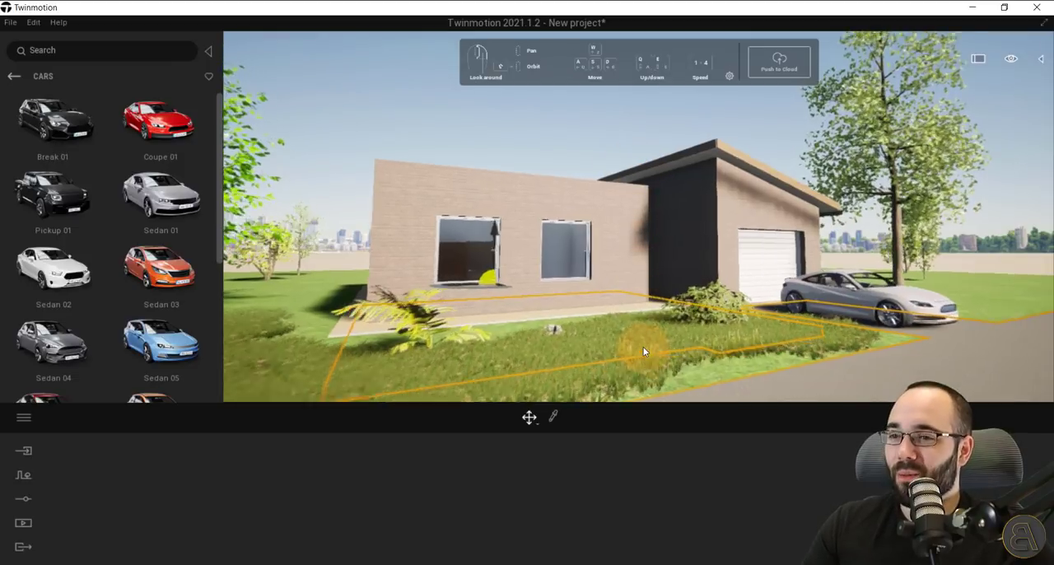
{"action": "mouse_move", "coordinate": [650, 368]}
{"action": "right_mouse_down"}
{"action": "mouse_move", "coordinate": [643, 373]}
{"action": "mouse_move", "coordinate": [669, 375]}
{"action": "right_mouse_up"}
{"action": "key", "text": "w"}
Go around to the terrace behind the house and enter the living room to view the interior.
{"action": "left_click", "coordinate": [542, 303]}
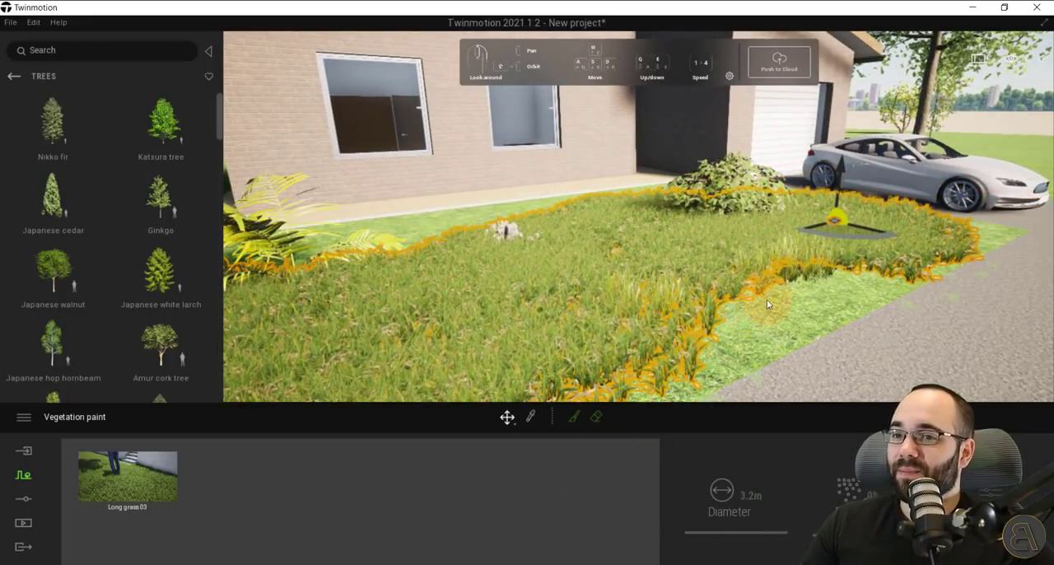
{"action": "right_click_drag", "start_coordinate": [784, 288], "coordinate": [601, 272]}
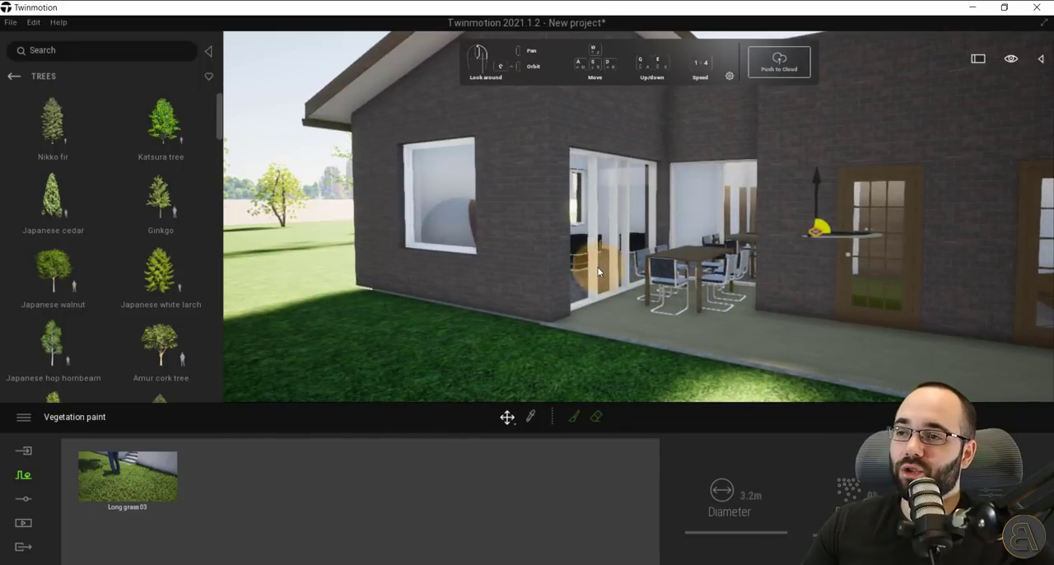
{"action": "right_click_drag", "start_coordinate": [513, 265], "coordinate": [624, 284]}
{"action": "key", "text": "w"}
{"action": "key", "text": "s"}
{"action": "key", "text": "d"}
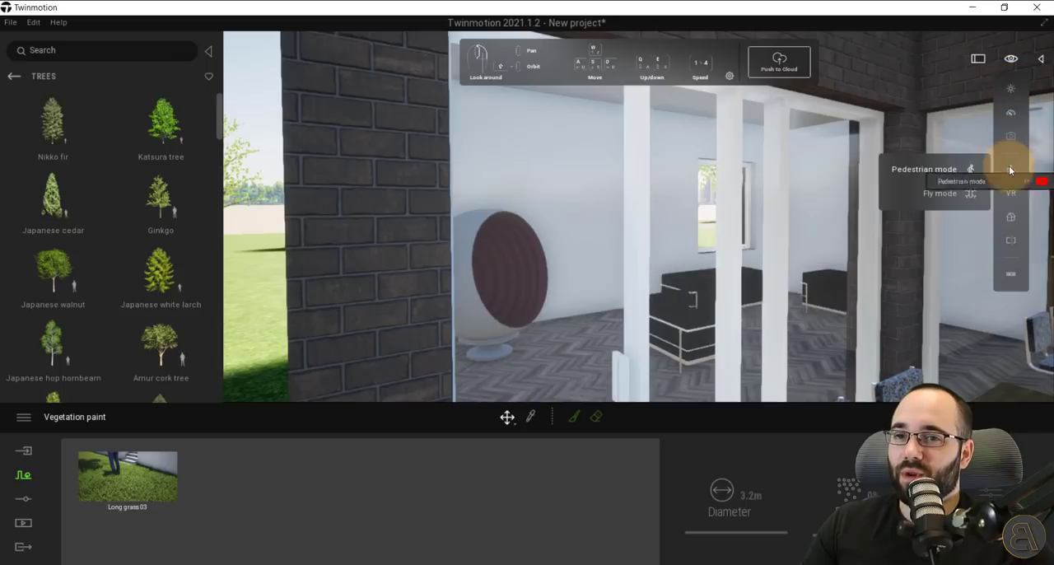
{"action": "key", "text": "w"}
{"action": "right_click_drag", "start_coordinate": [631, 269], "coordinate": [518, 273]}
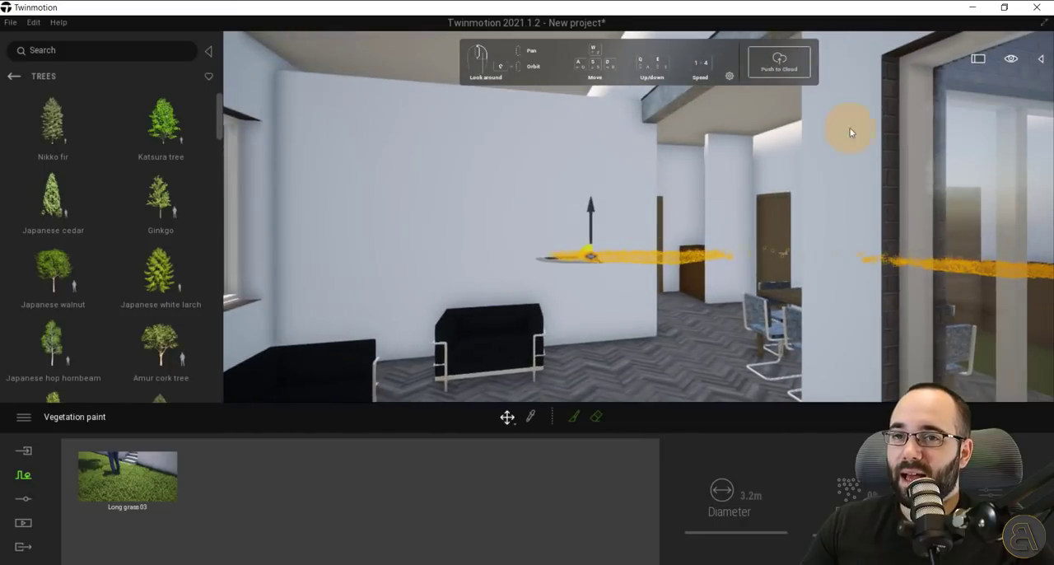
Reapply pedestrian mode inside the house, walk through the living room and clear the grass selection.
{"action": "left_click", "coordinate": [1012, 61]}
{"action": "mouse_move", "coordinate": [1010, 179]}
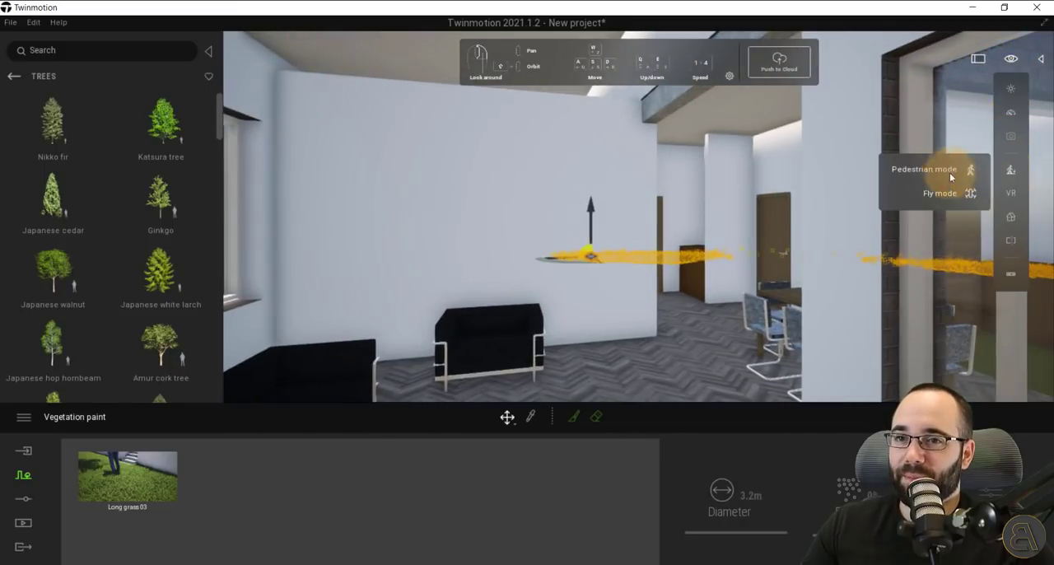
{"action": "left_click", "coordinate": [928, 177]}
{"action": "key", "text": "w"}
{"action": "mouse_move", "coordinate": [833, 348]}
{"action": "right_mouse_down"}
{"action": "mouse_move", "coordinate": [819, 352]}
{"action": "mouse_move", "coordinate": [897, 364]}
{"action": "mouse_move", "coordinate": [762, 354]}
{"action": "right_mouse_up"}
{"action": "key", "text": "Escape"}
{"action": "key", "text": "w"}
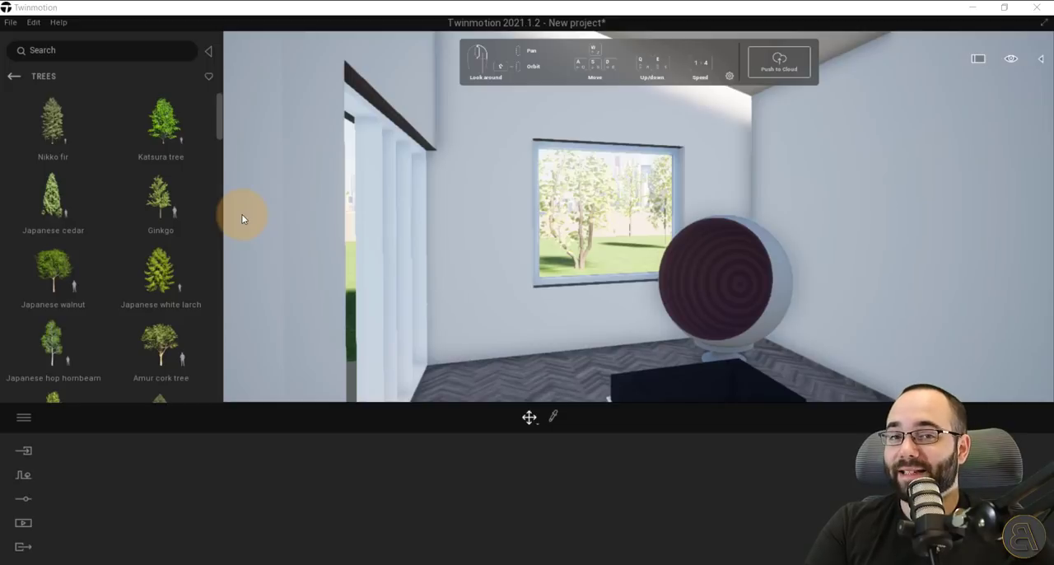
Return to the library's main categories and look through the available material categories.
{"action": "left_click", "coordinate": [17, 77]}
{"action": "left_click", "coordinate": [14, 77]}
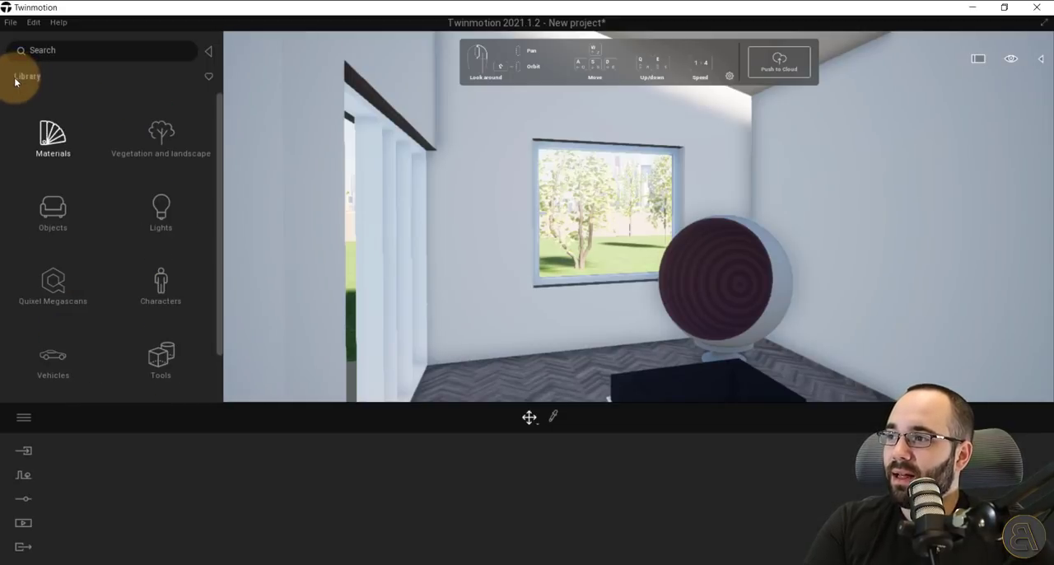
{"action": "left_click", "coordinate": [51, 146]}
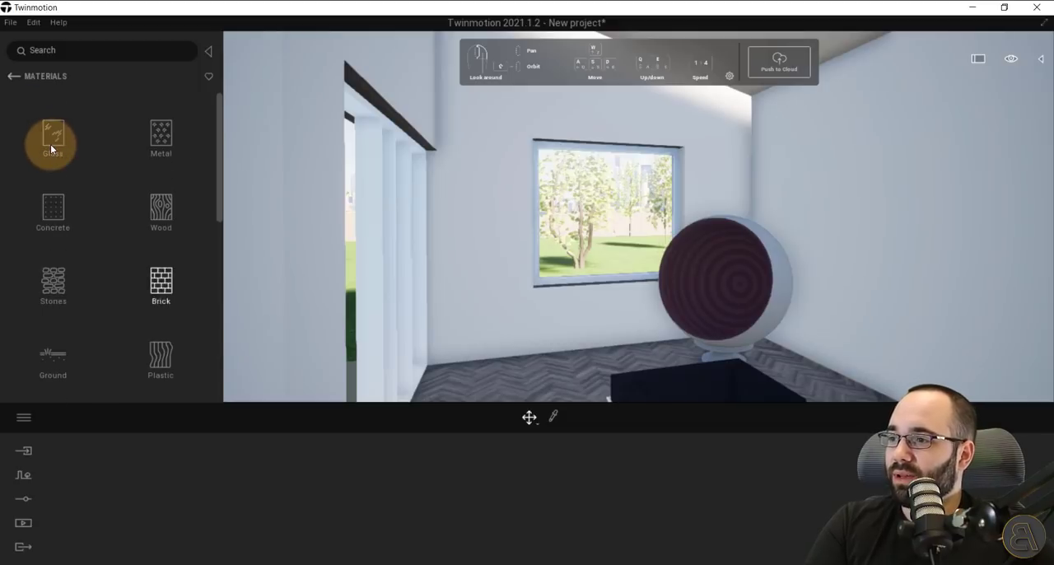
{"action": "scroll", "coordinate": [50, 144], "scroll_direction": "down", "scroll_amount": 3}
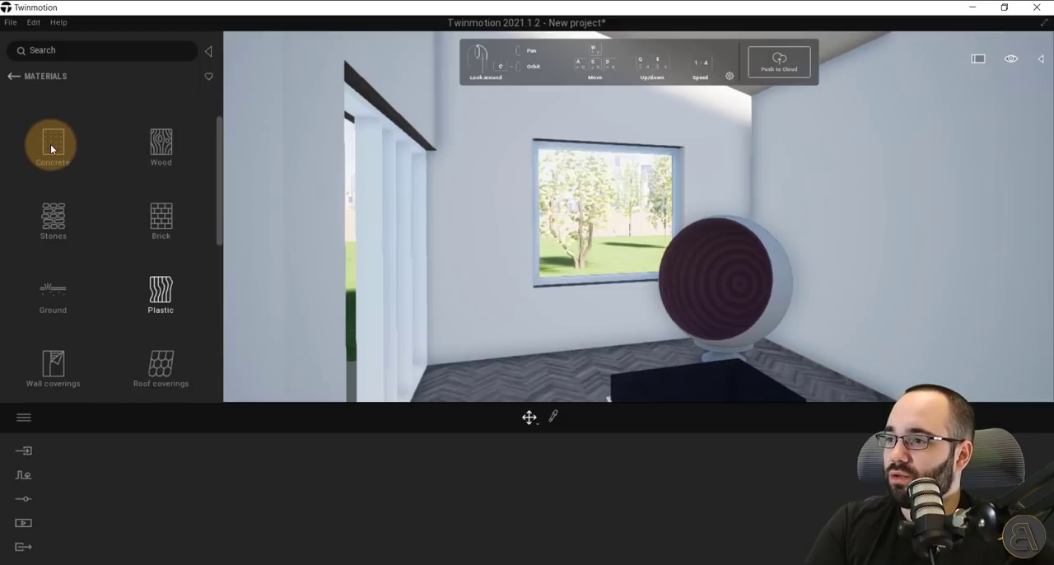
{"action": "left_click", "coordinate": [16, 79]}
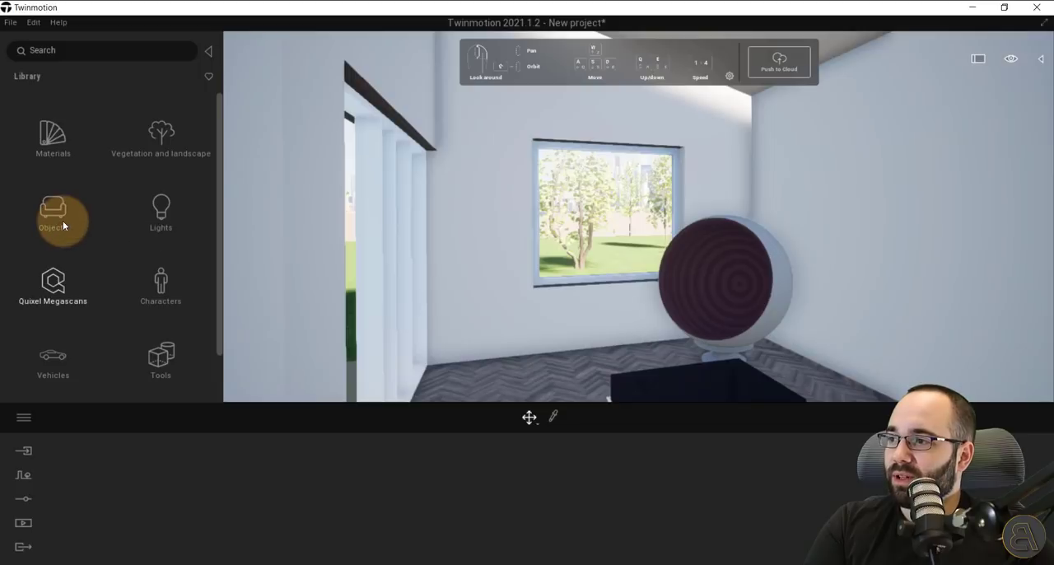
Browse the Quixel Megascans 3D assets, looking at the building balcony and interior door models.
{"action": "left_click", "coordinate": [54, 292]}
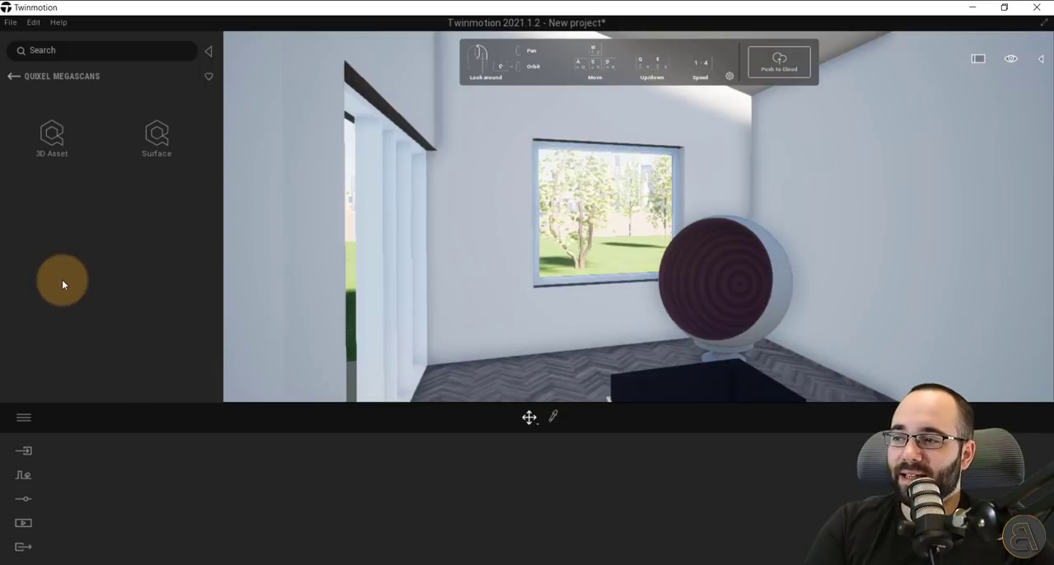
{"action": "left_click", "coordinate": [52, 156]}
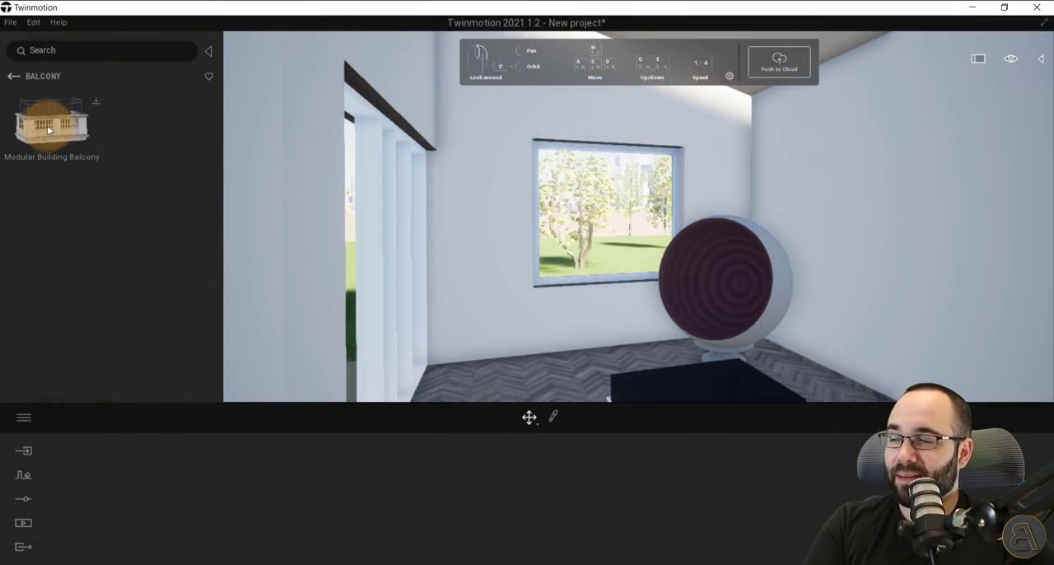
{"action": "left_click", "coordinate": [13, 76]}
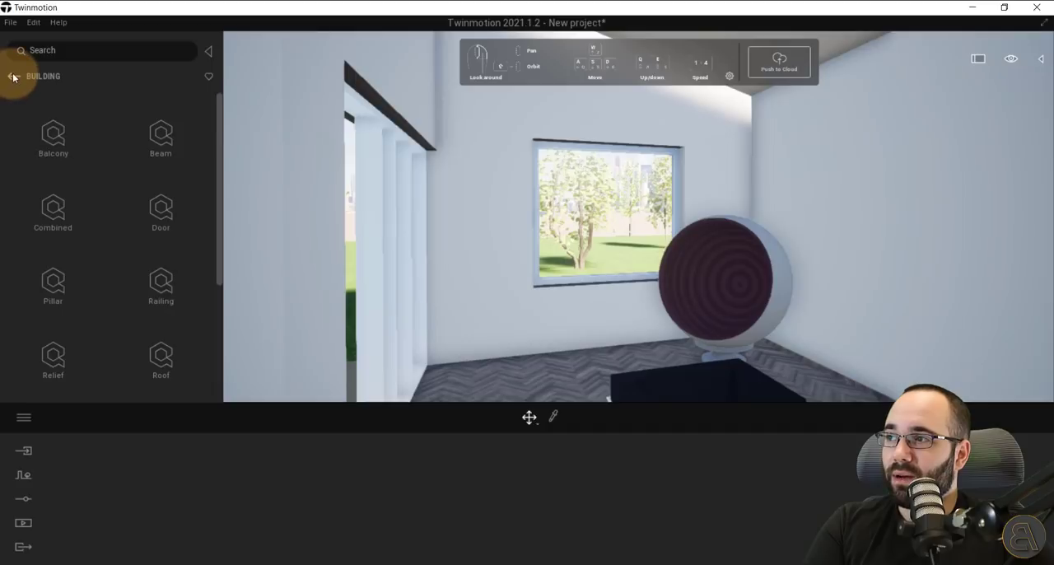
{"action": "left_click", "coordinate": [13, 78]}
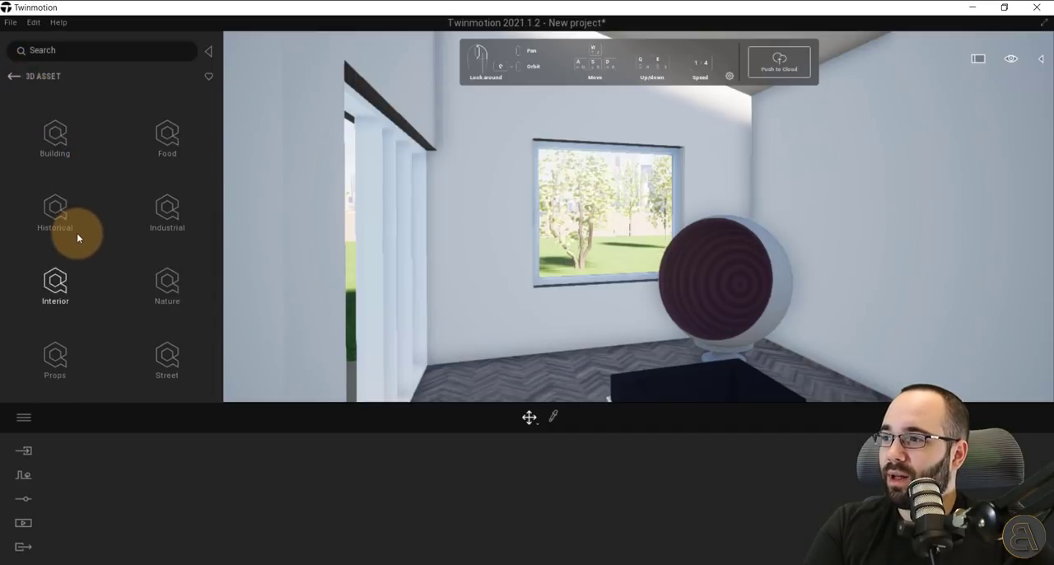
{"action": "left_click", "coordinate": [55, 281]}
{"action": "left_click", "coordinate": [56, 214]}
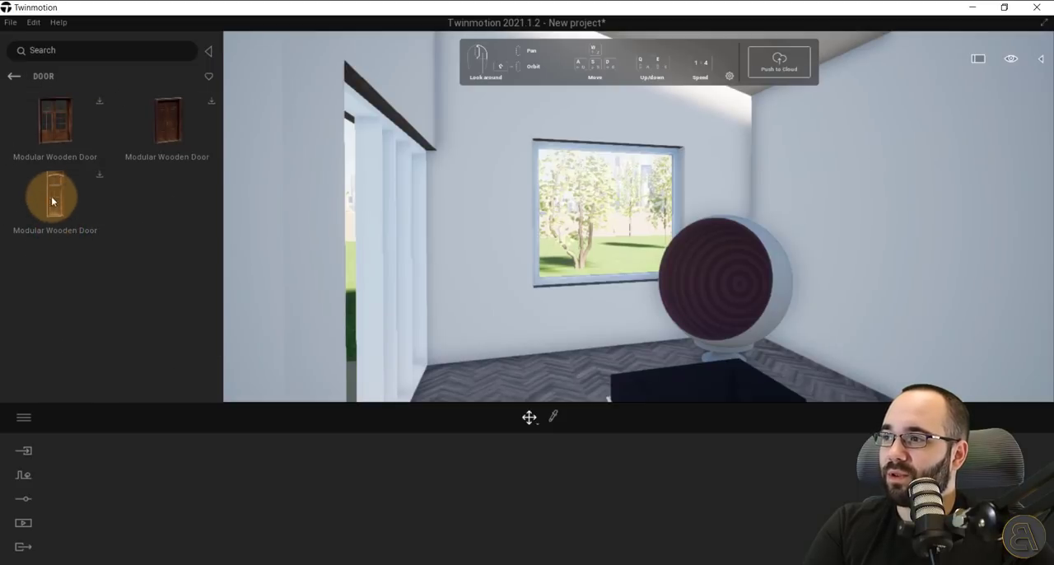
{"action": "left_click", "coordinate": [13, 75]}
{"action": "left_click", "coordinate": [13, 77]}
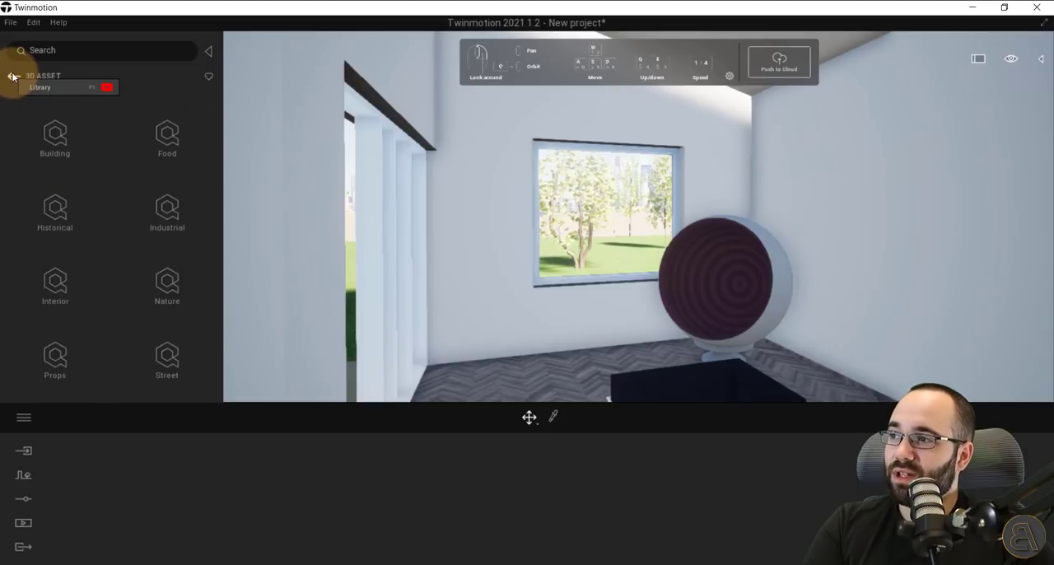
{"action": "left_click", "coordinate": [39, 87]}
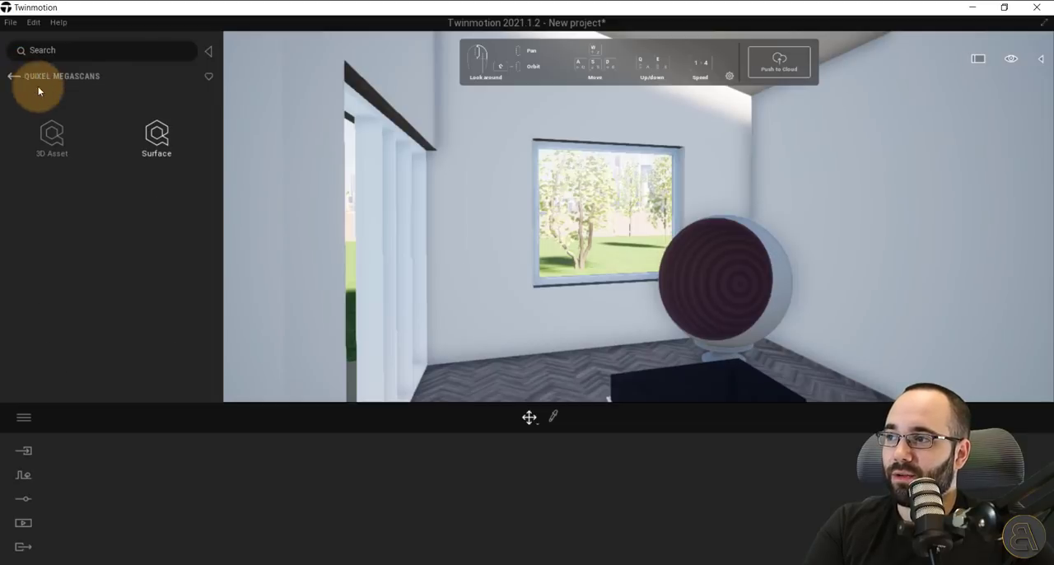
Browse the Quixel Megascans grass surfaces, including artificial and dried grass, and look over the remaining main library categories.
{"action": "left_click", "coordinate": [155, 144]}
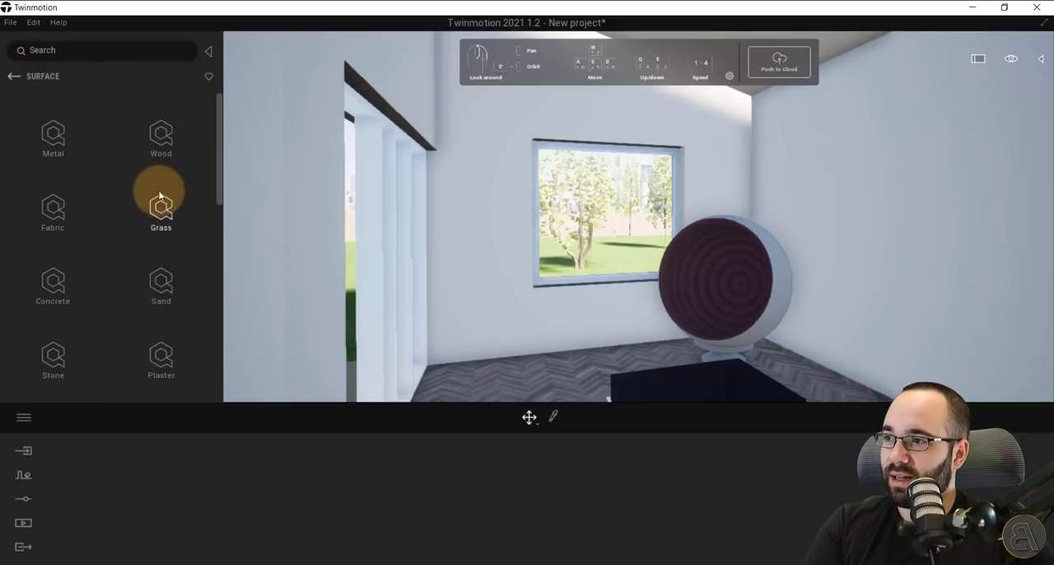
{"action": "left_click", "coordinate": [161, 223]}
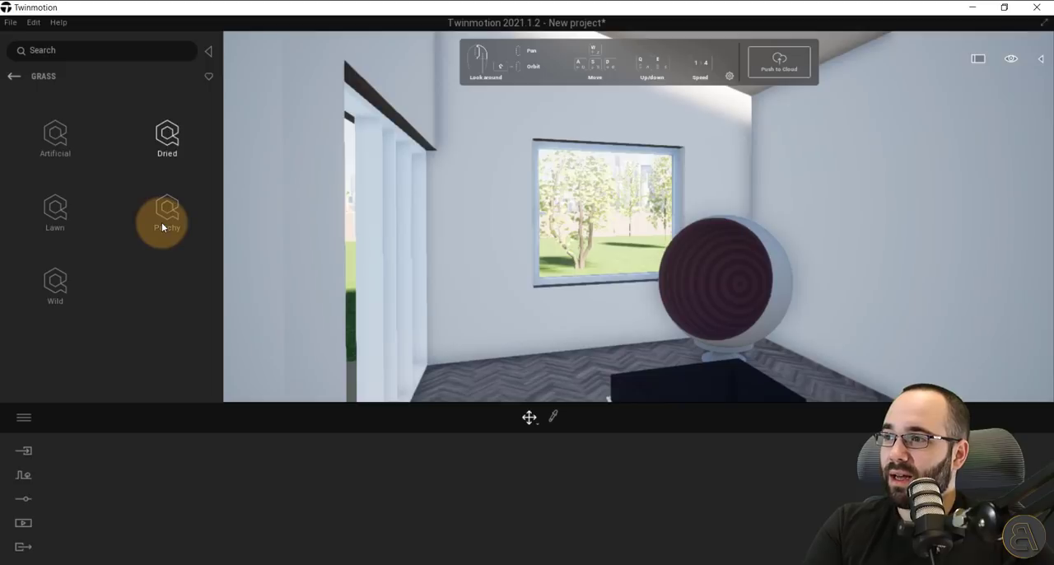
{"action": "left_click", "coordinate": [51, 137]}
{"action": "left_click", "coordinate": [14, 76]}
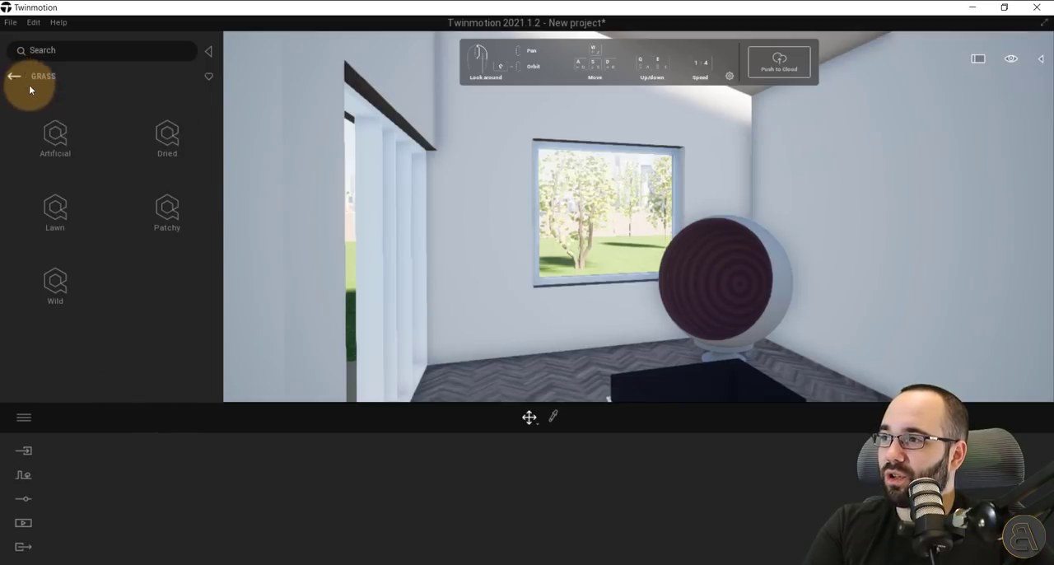
{"action": "left_click", "coordinate": [179, 153]}
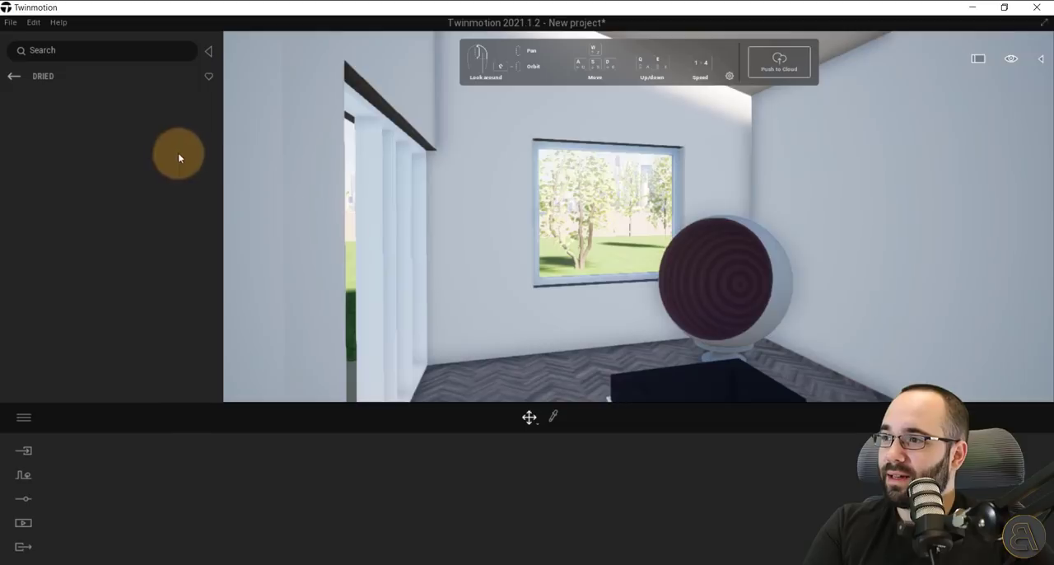
{"action": "left_click", "coordinate": [12, 76]}
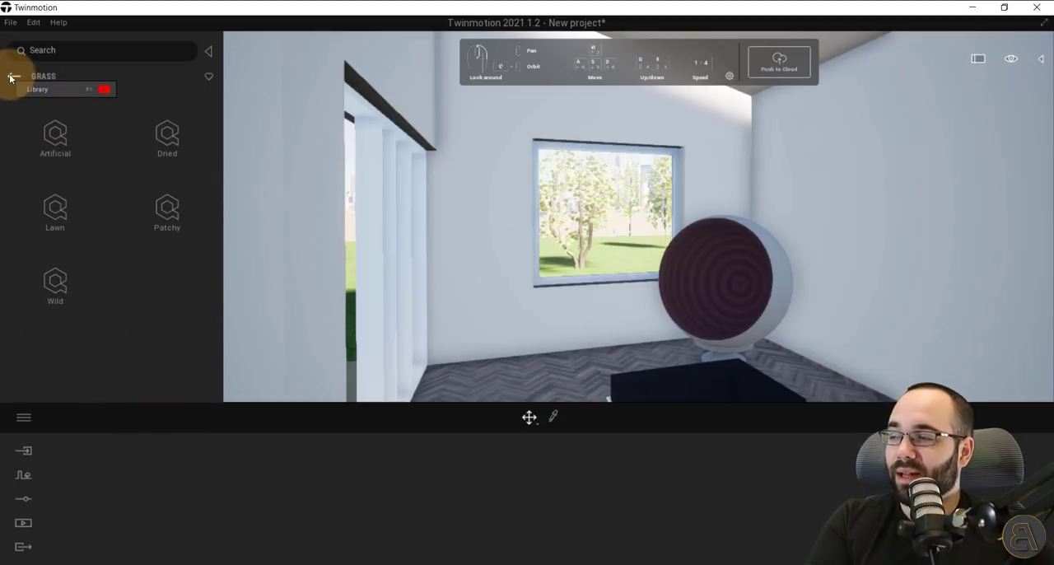
{"action": "left_click", "coordinate": [12, 76]}
{"action": "left_click", "coordinate": [12, 77]}
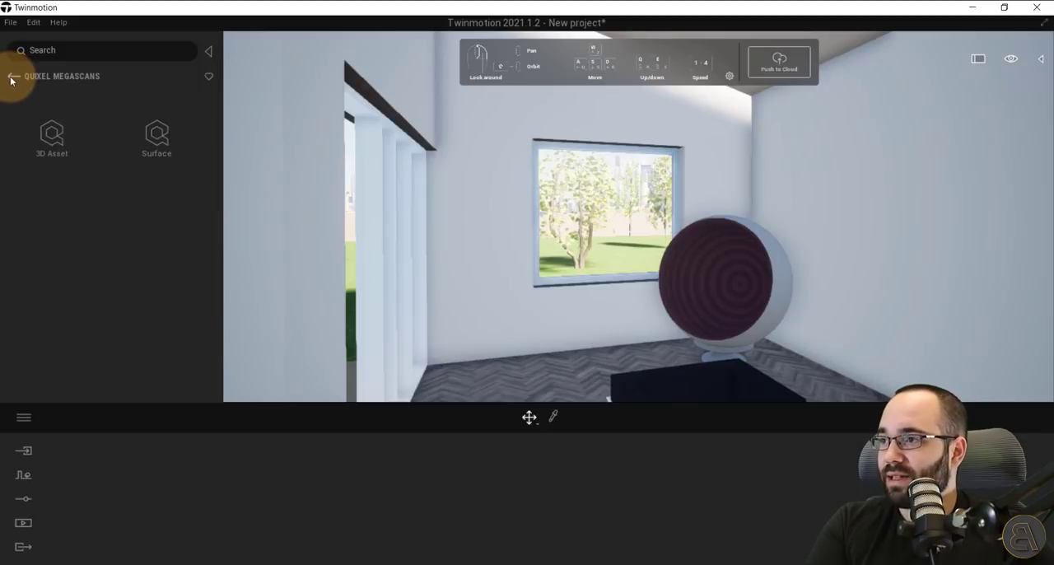
{"action": "left_click", "coordinate": [13, 78]}
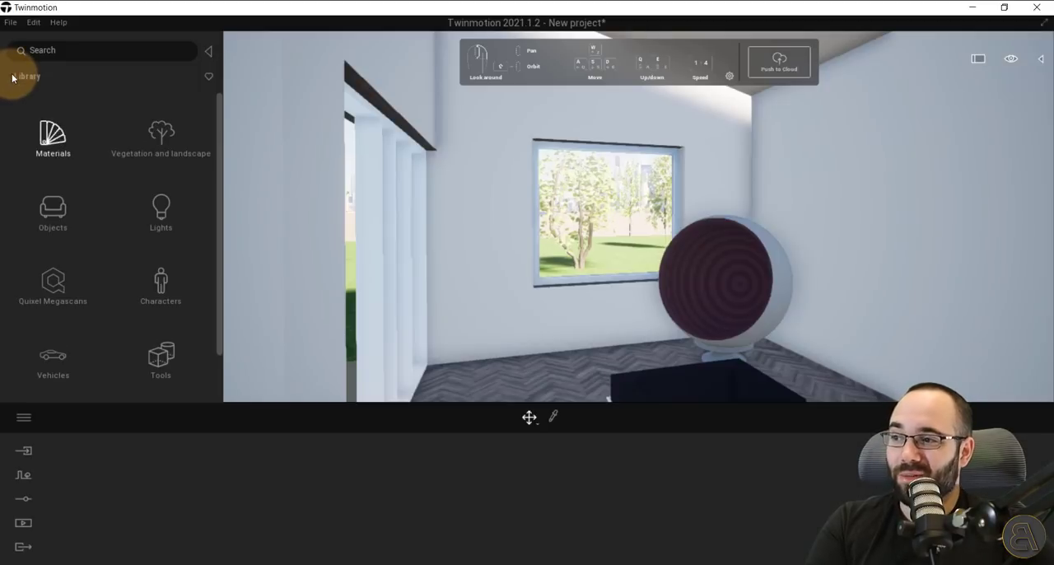
{"action": "scroll", "coordinate": [55, 284], "scroll_direction": "down", "scroll_amount": 1}
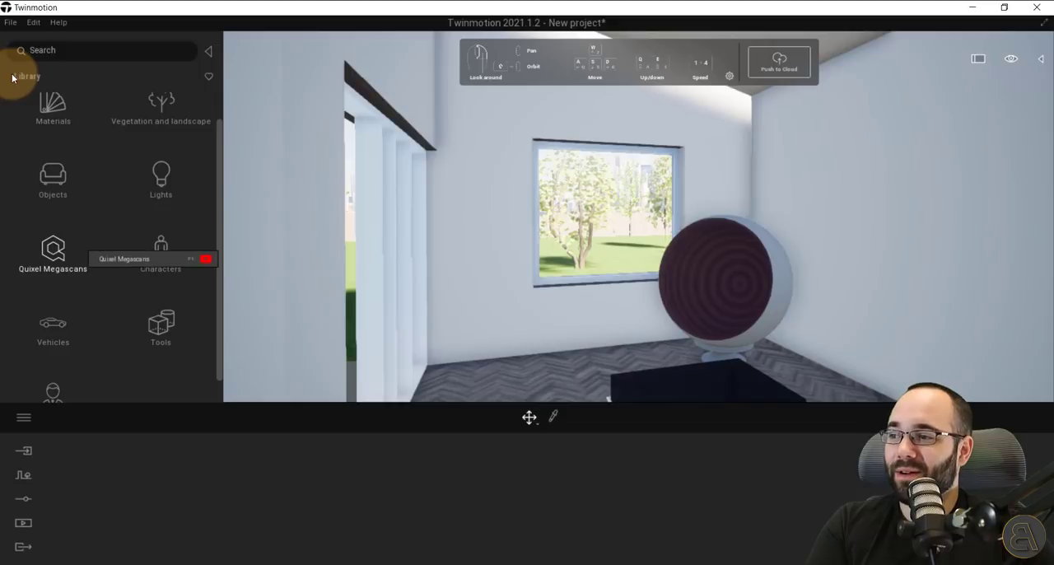
{"action": "scroll", "coordinate": [93, 252], "scroll_direction": "down", "scroll_amount": 1}
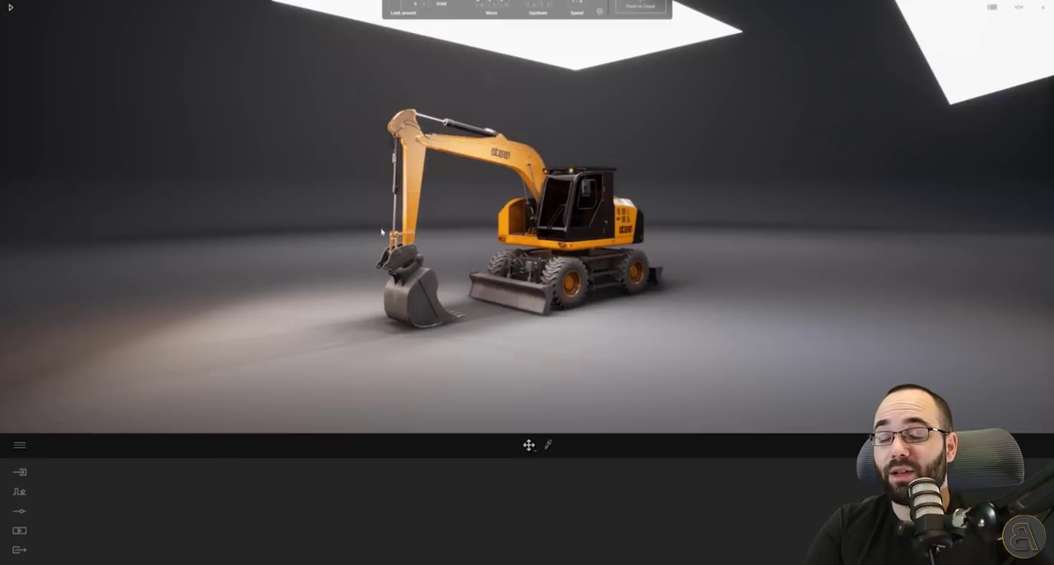
Push the excavator scene to the cloud and open Presenter Cloud.
{"action": "left_click", "coordinate": [591, 305]}
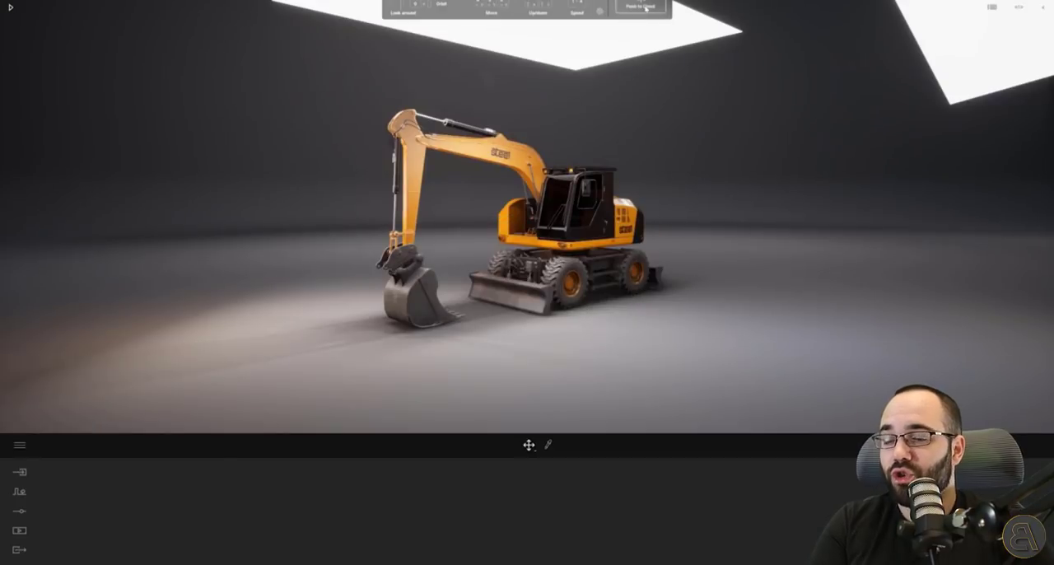
{"action": "left_click", "coordinate": [642, 6]}
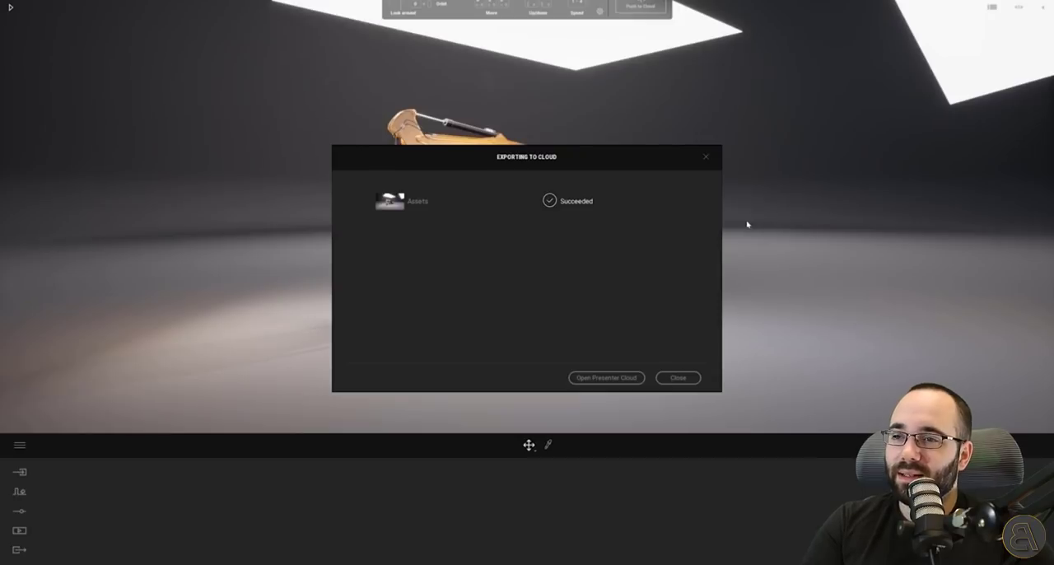
{"action": "left_click", "coordinate": [629, 379]}
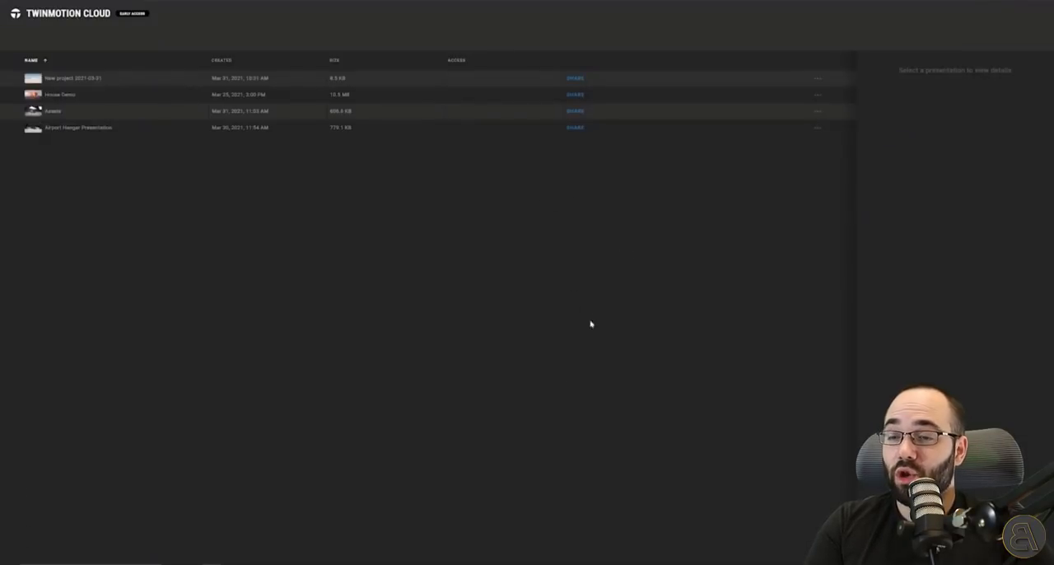
Select the Assets presentation in Twinmotion Cloud and examine its sharing, viewing and further options without sharing it.
{"action": "left_click", "coordinate": [88, 114]}
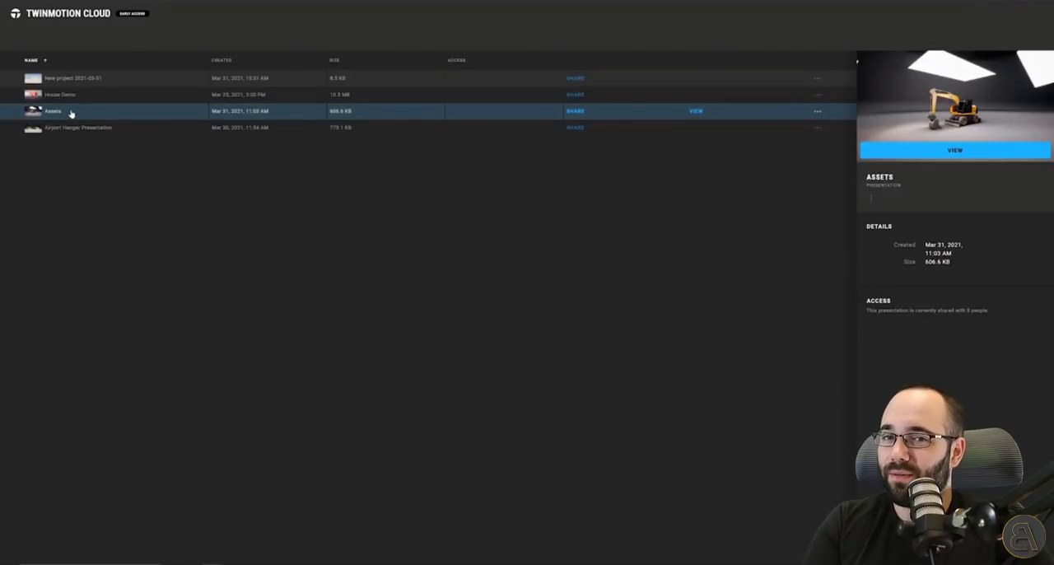
{"action": "left_click", "coordinate": [575, 110]}
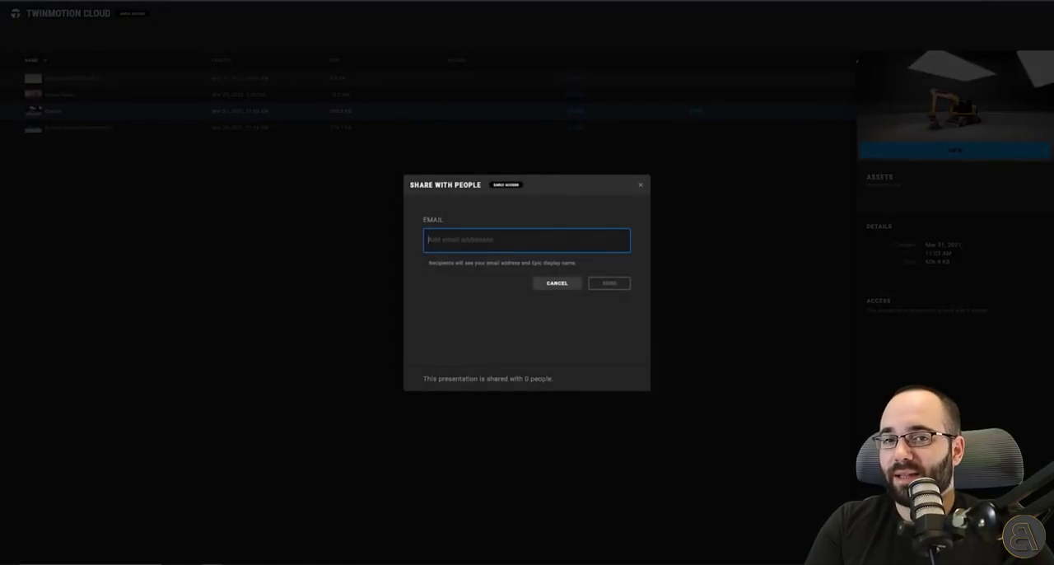
{"action": "left_click", "coordinate": [670, 239]}
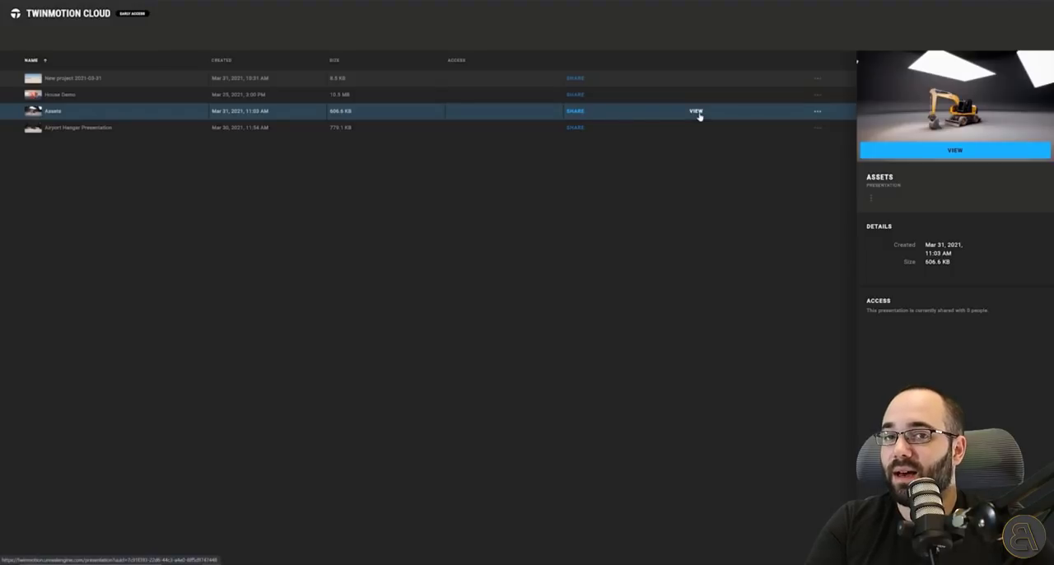
{"action": "left_click", "coordinate": [817, 110]}
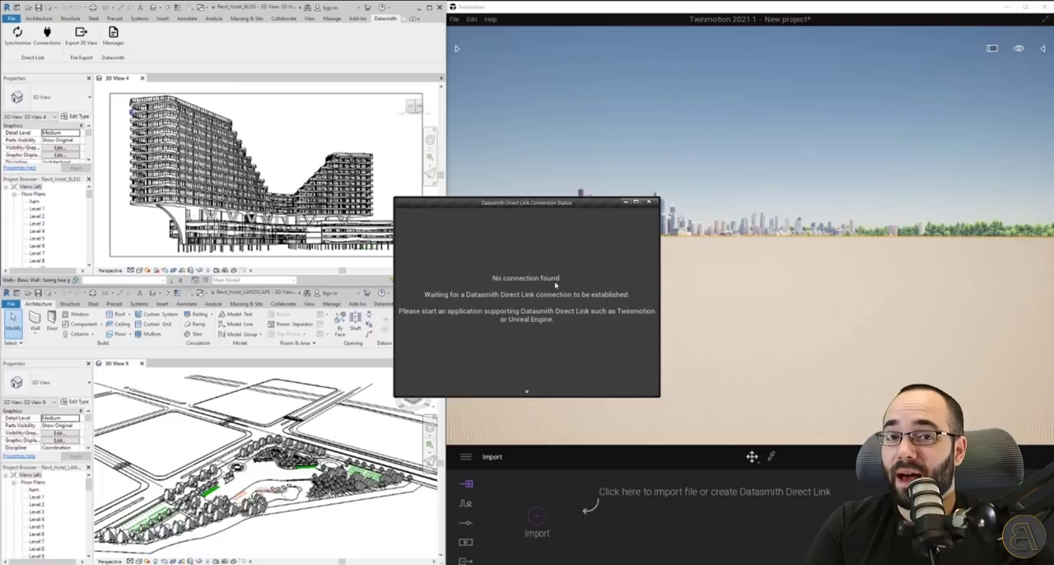
Switch to Twinmotion and import Revit_Hotel_LANDSCAPE and Revit_Hotel_BLDG as Direct Link sources, collapsed by material.
{"action": "left_click", "coordinate": [560, 478]}
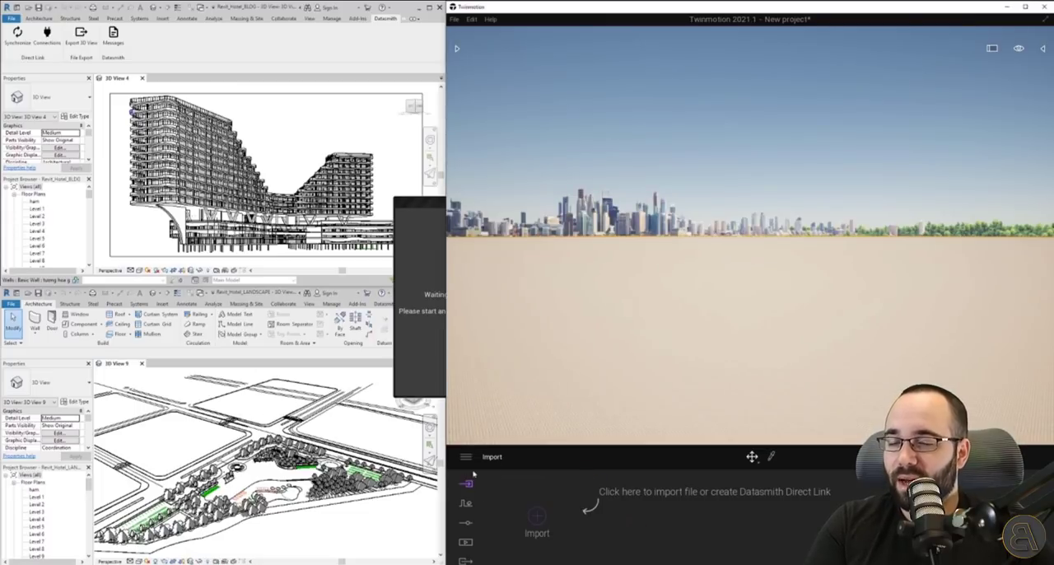
{"action": "left_click", "coordinate": [536, 516]}
{"action": "left_click", "coordinate": [527, 243]}
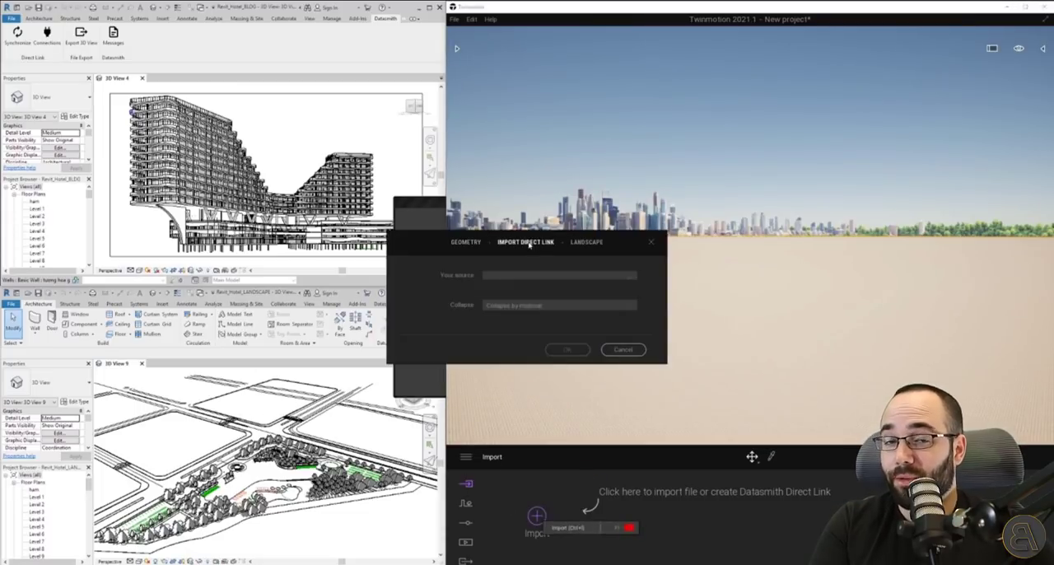
{"action": "left_click", "coordinate": [630, 280]}
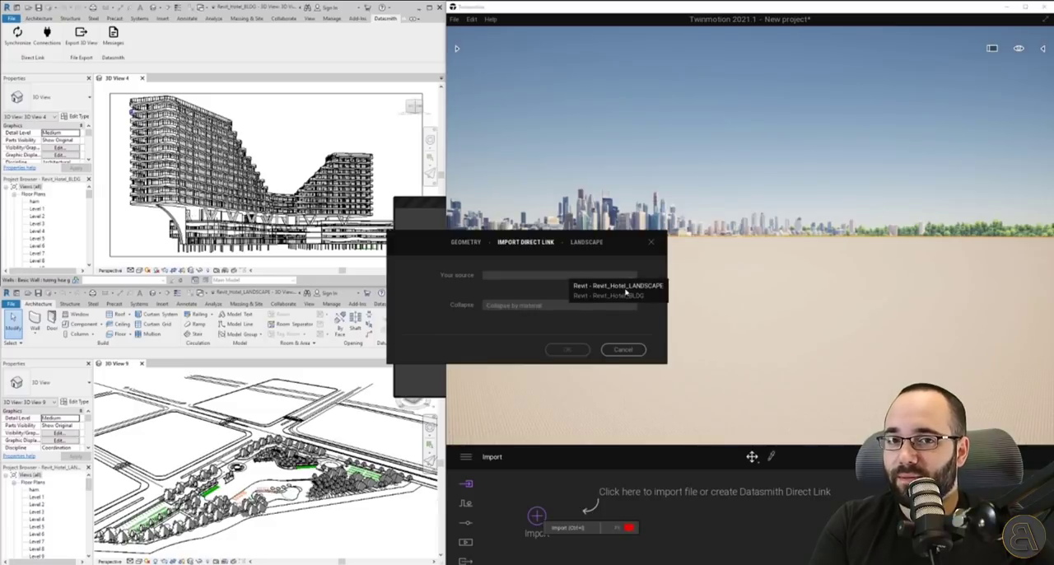
{"action": "left_click", "coordinate": [622, 285]}
{"action": "left_click", "coordinate": [620, 282]}
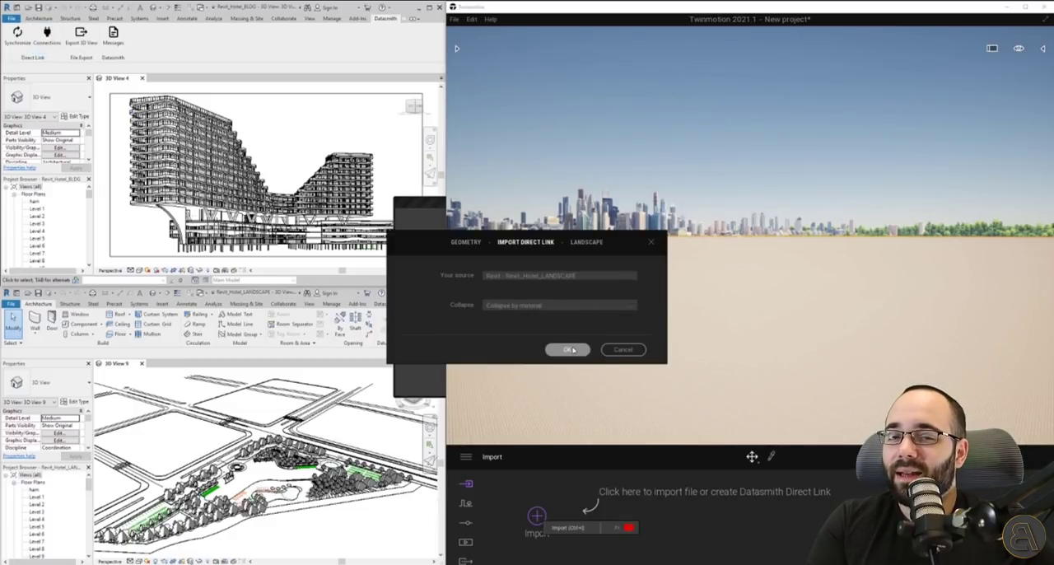
{"action": "left_click", "coordinate": [618, 295]}
{"action": "left_click", "coordinate": [574, 350]}
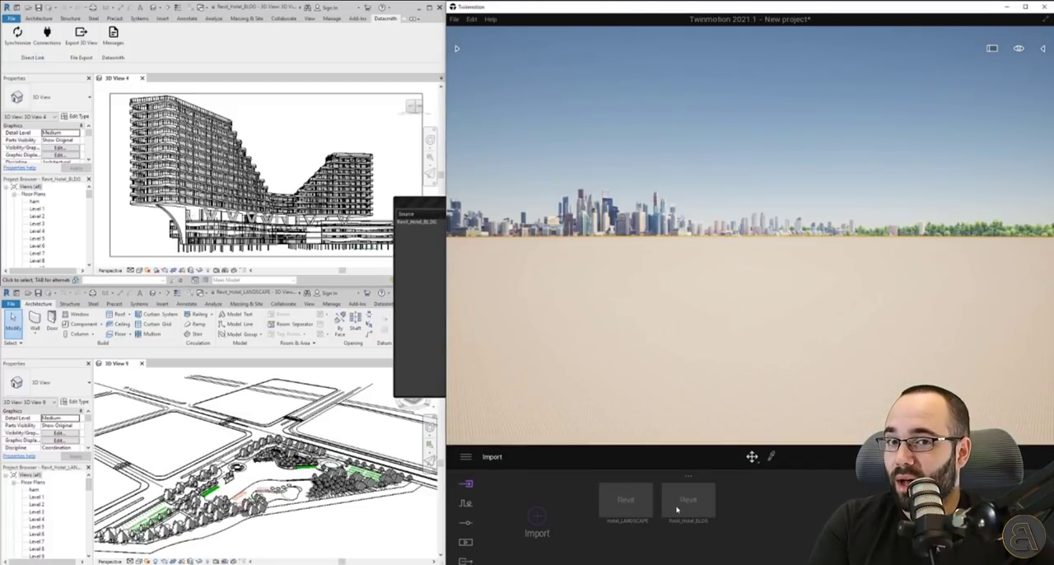
Synchronise the landscape and building models from Revit through Datasmith Direct Link and maximise the Twinmotion window.
{"action": "left_click", "coordinate": [313, 507]}
{"action": "left_click", "coordinate": [384, 303]}
{"action": "left_click", "coordinate": [12, 323]}
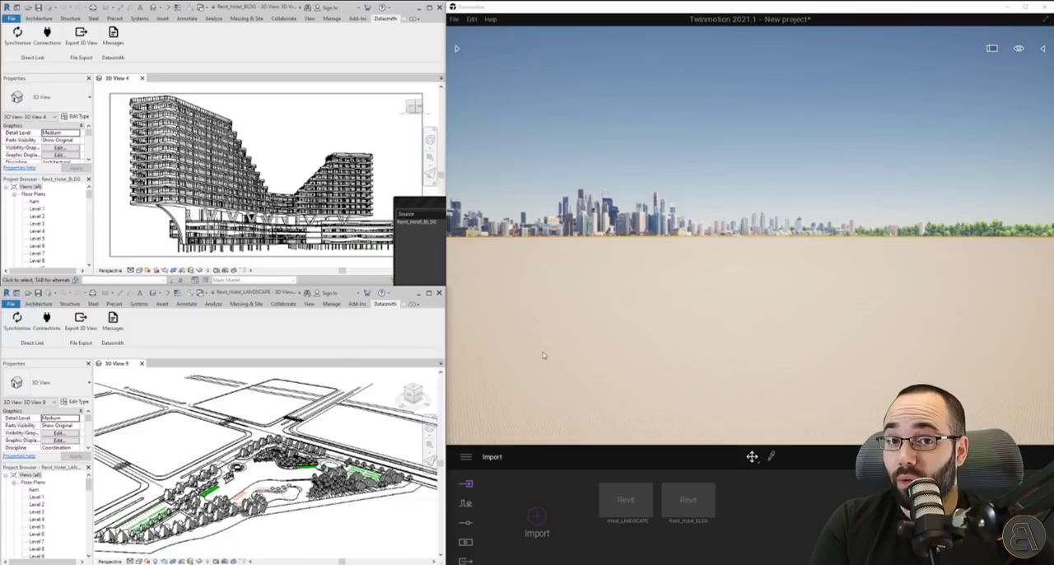
{"action": "left_click", "coordinate": [18, 35]}
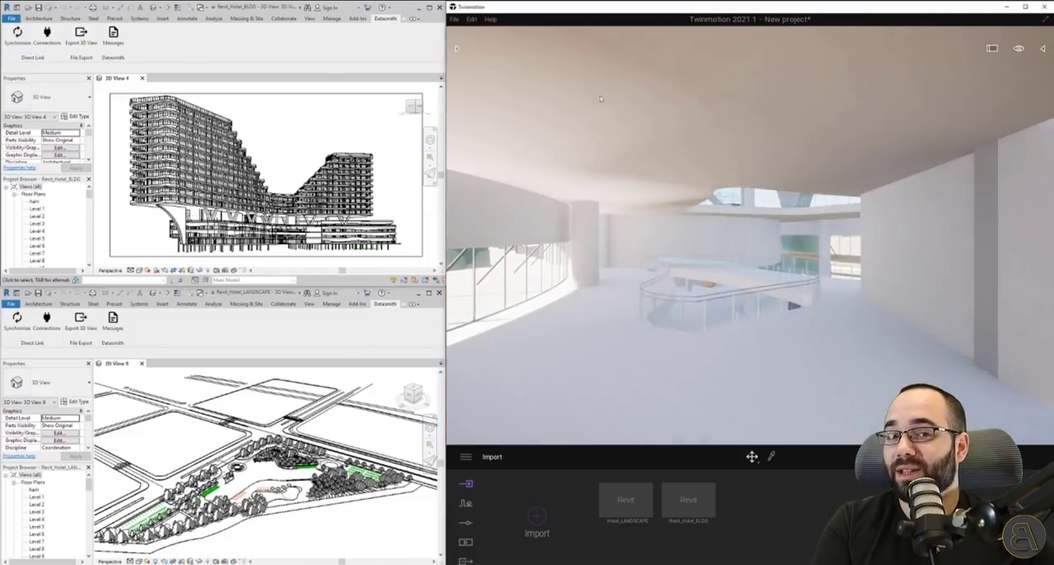
{"action": "left_click", "coordinate": [1025, 7]}
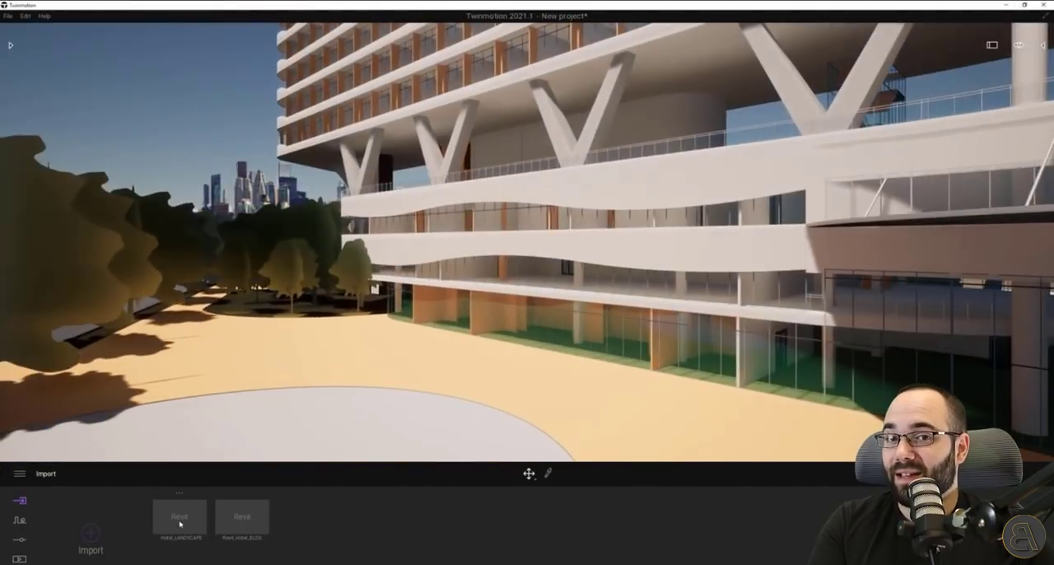
Open the Direct Link settings of the Revit hotel landscape import and examine its collapse option.
{"action": "left_click", "coordinate": [180, 493]}
{"action": "left_click", "coordinate": [164, 423]}
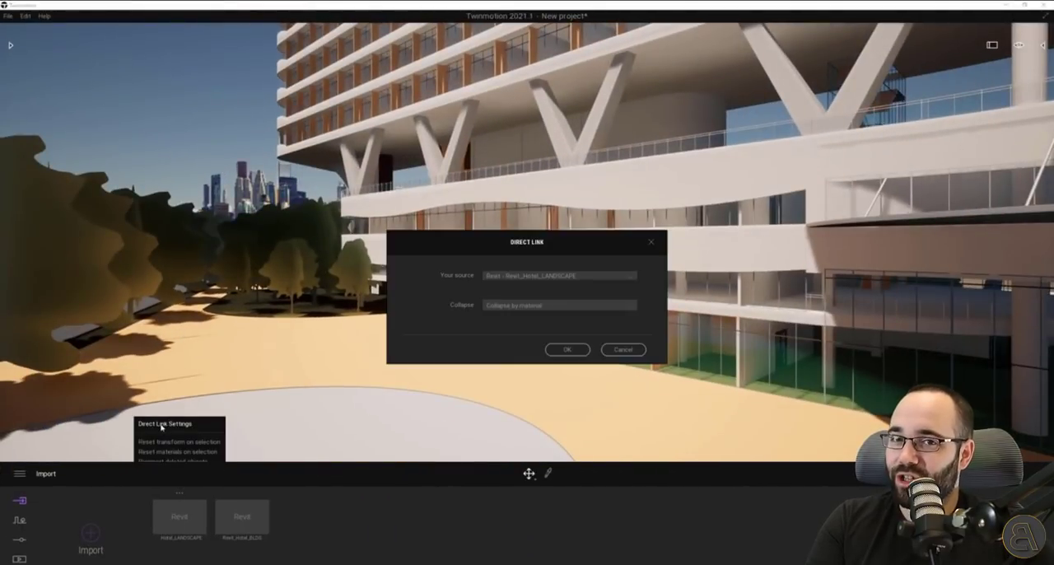
{"action": "left_click", "coordinate": [516, 308]}
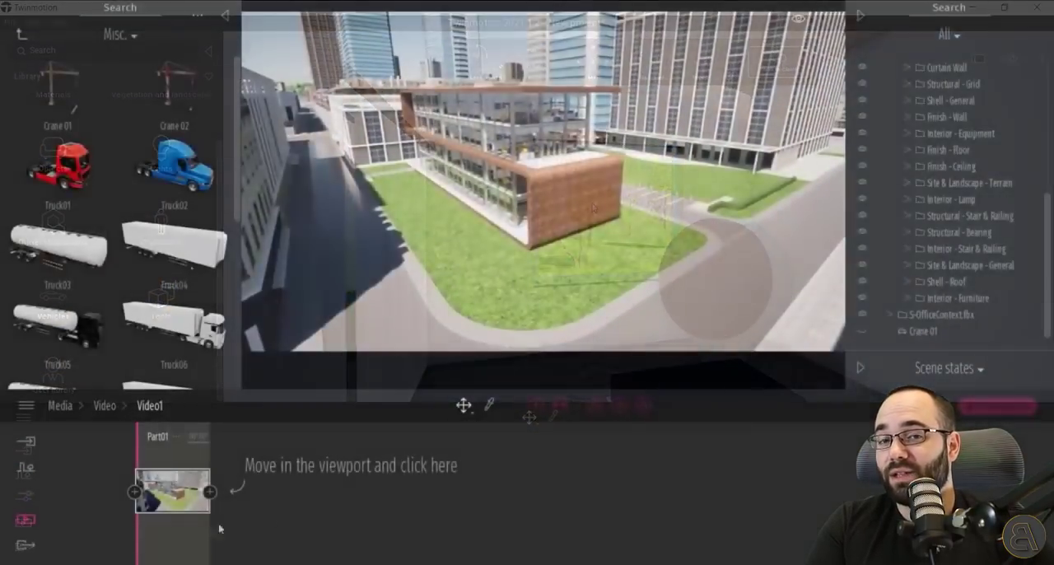
Scrub through the Video1 clip, then set the video's phasing to Phasing1 and reopen its timeline.
{"action": "left_click", "coordinate": [209, 492]}
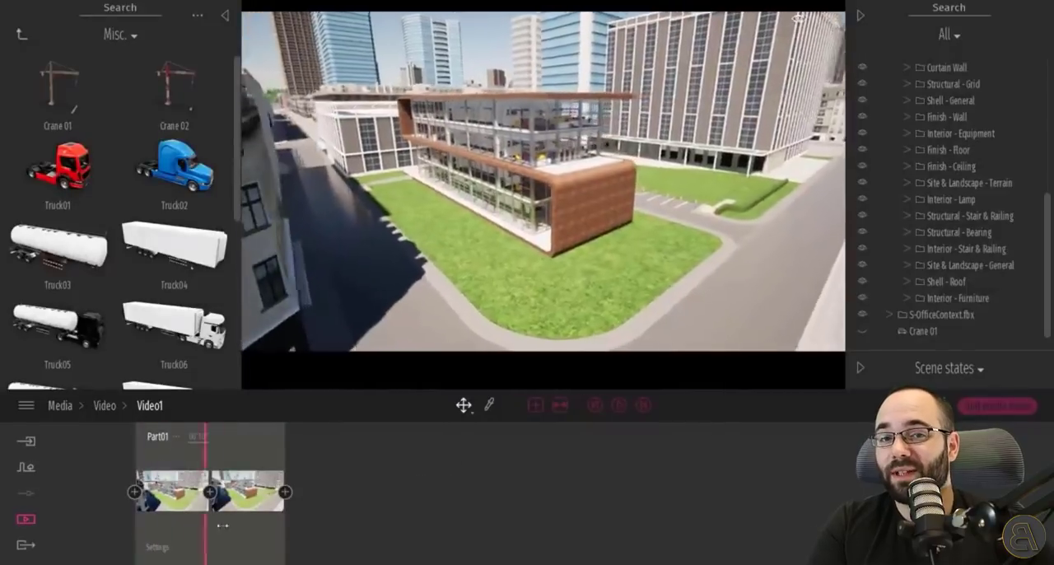
{"action": "left_click_drag", "start_coordinate": [222, 526], "coordinate": [182, 539]}
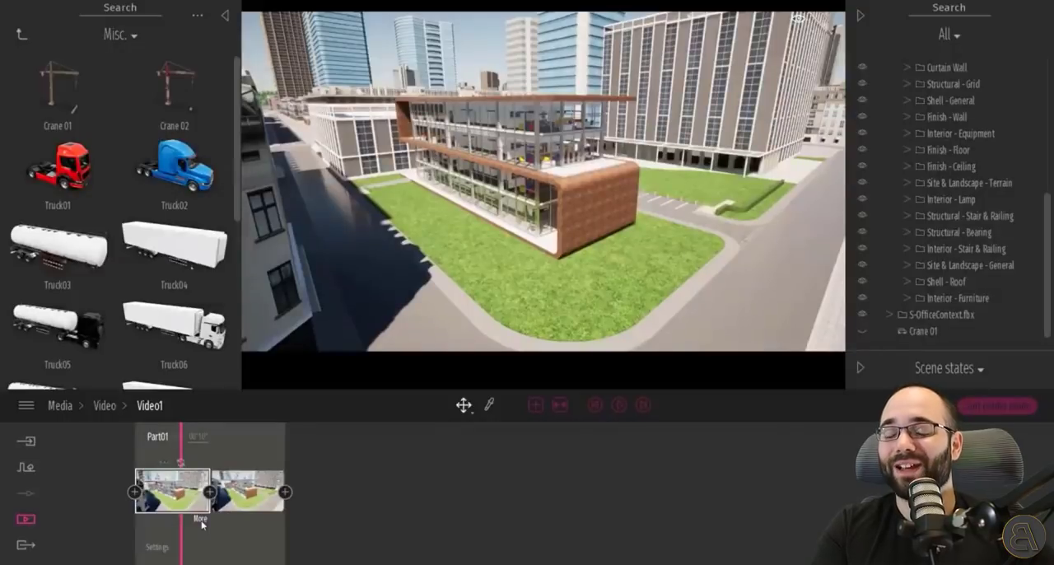
{"action": "left_click", "coordinate": [100, 408]}
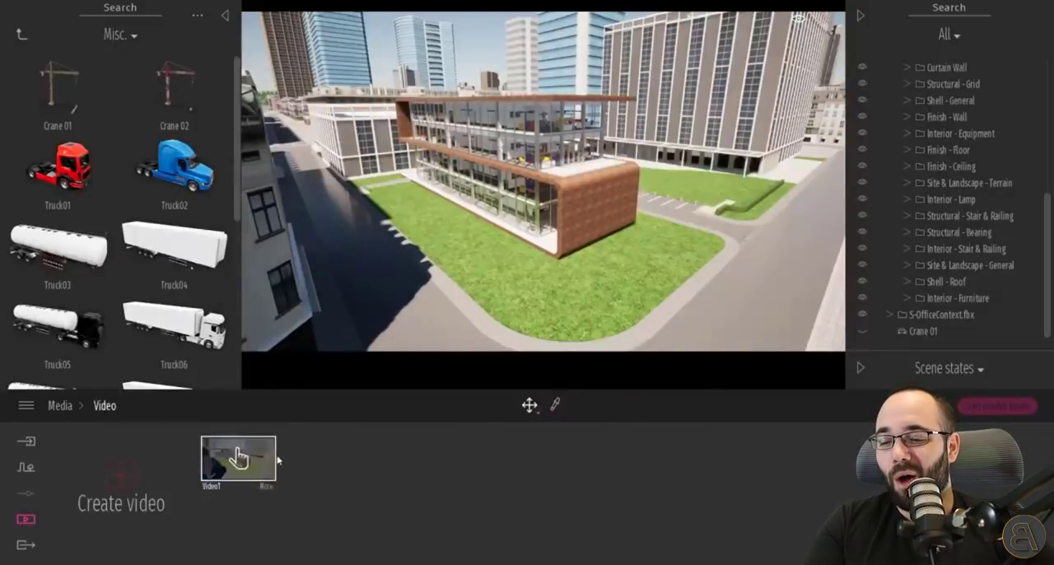
{"action": "left_click", "coordinate": [265, 489]}
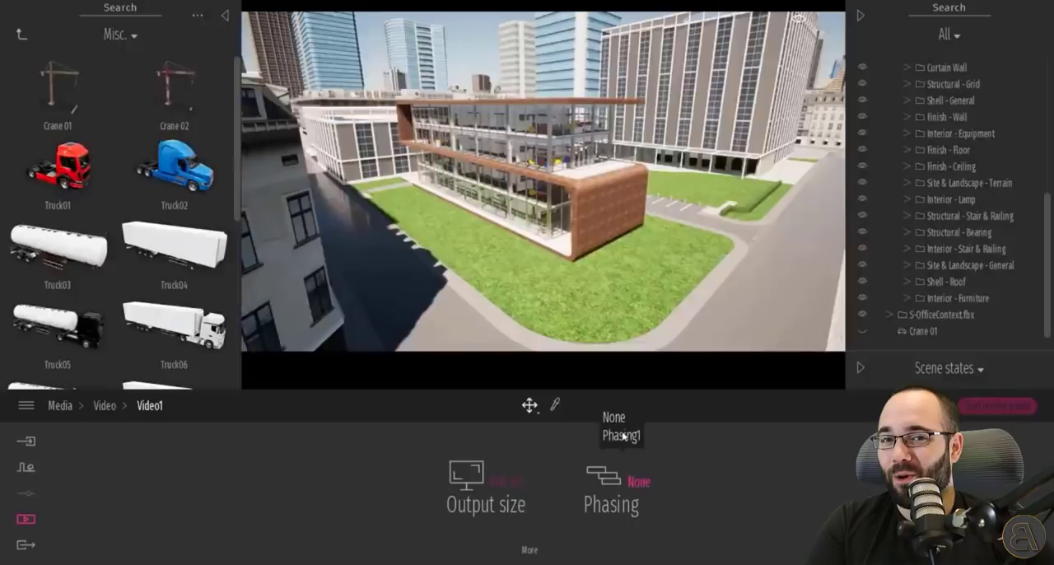
{"action": "left_click", "coordinate": [105, 405]}
{"action": "left_click", "coordinate": [206, 476]}
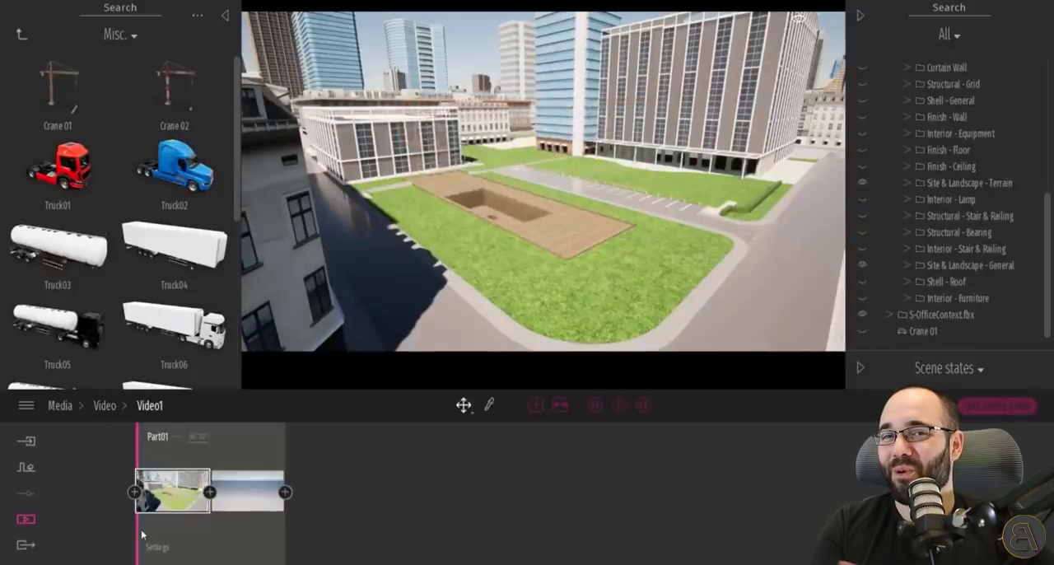